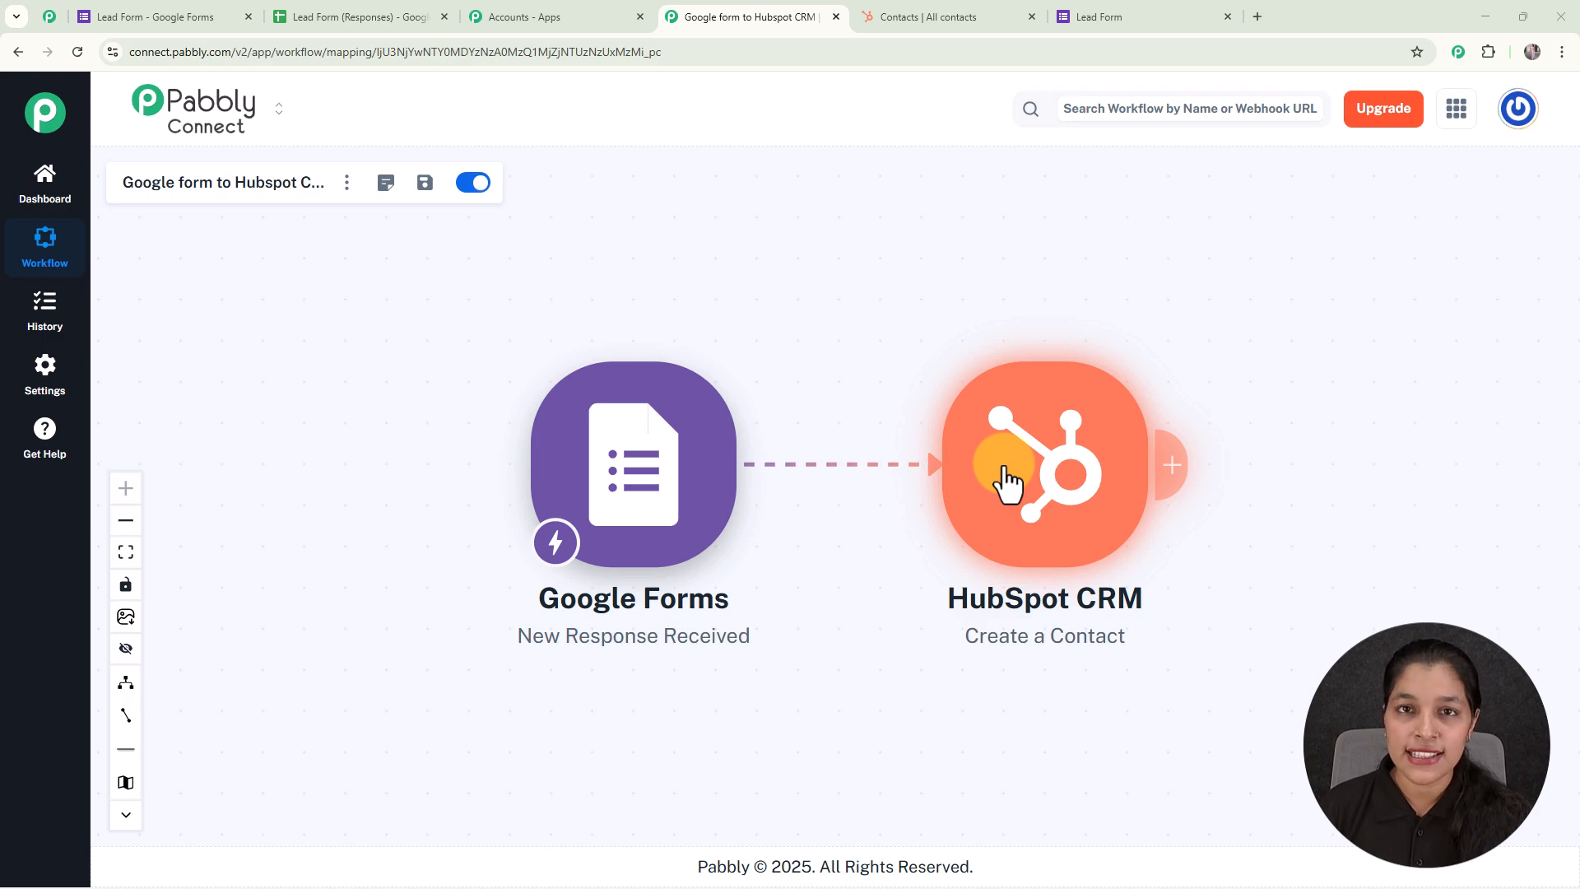
Switch to the filled-in Lead Form and submit the test response
{"action": "left_click", "coordinate": [1123, 18]}
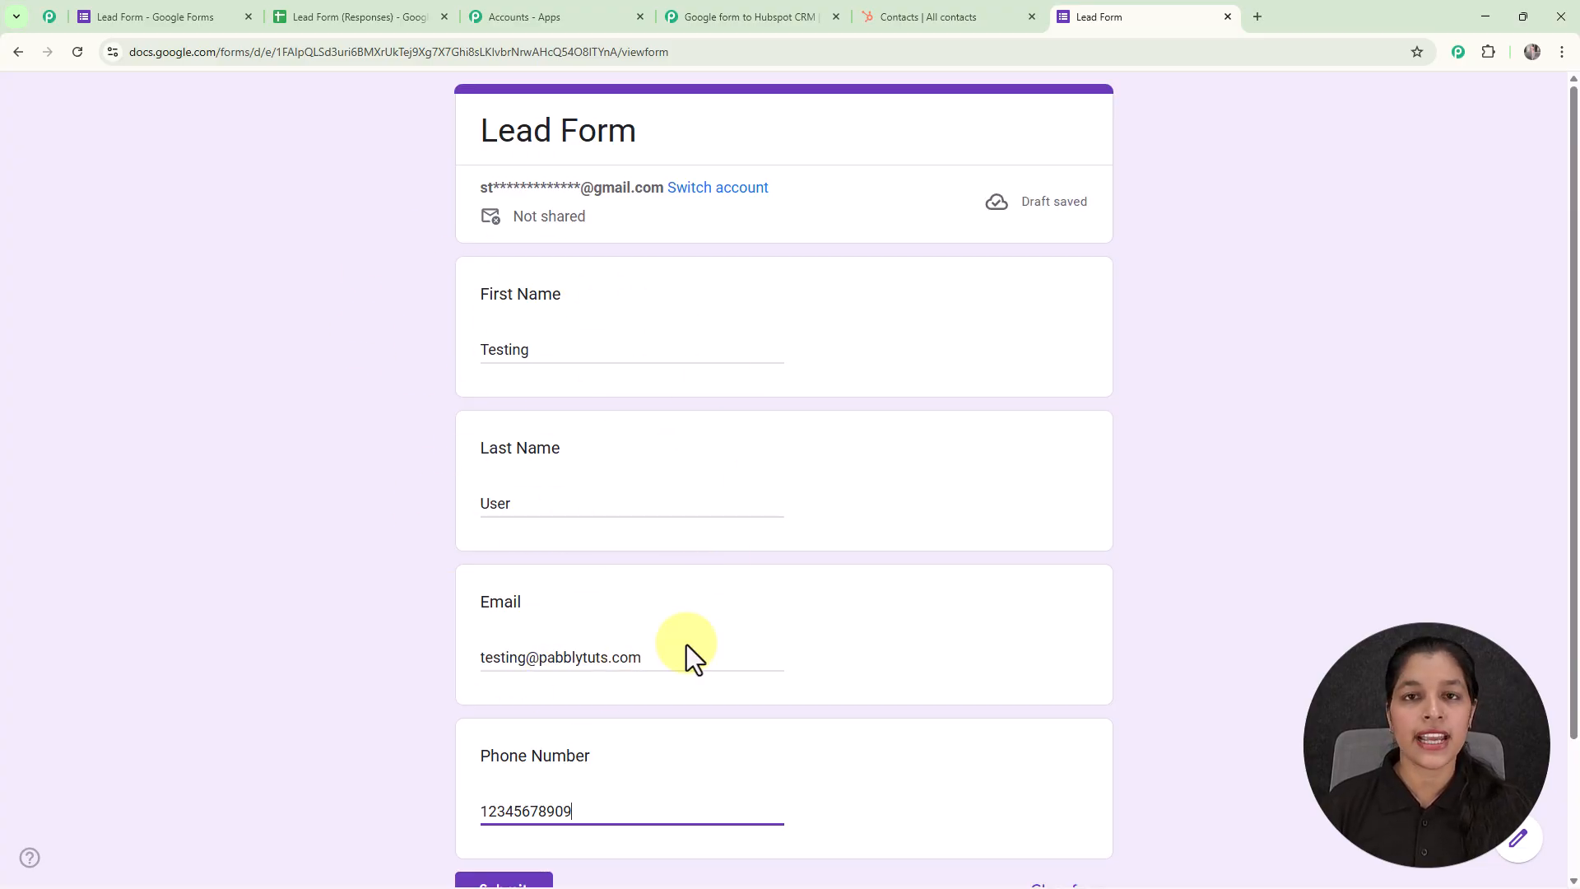
{"action": "scroll", "coordinate": [527, 695], "scroll_direction": "down", "scroll_amount": 2}
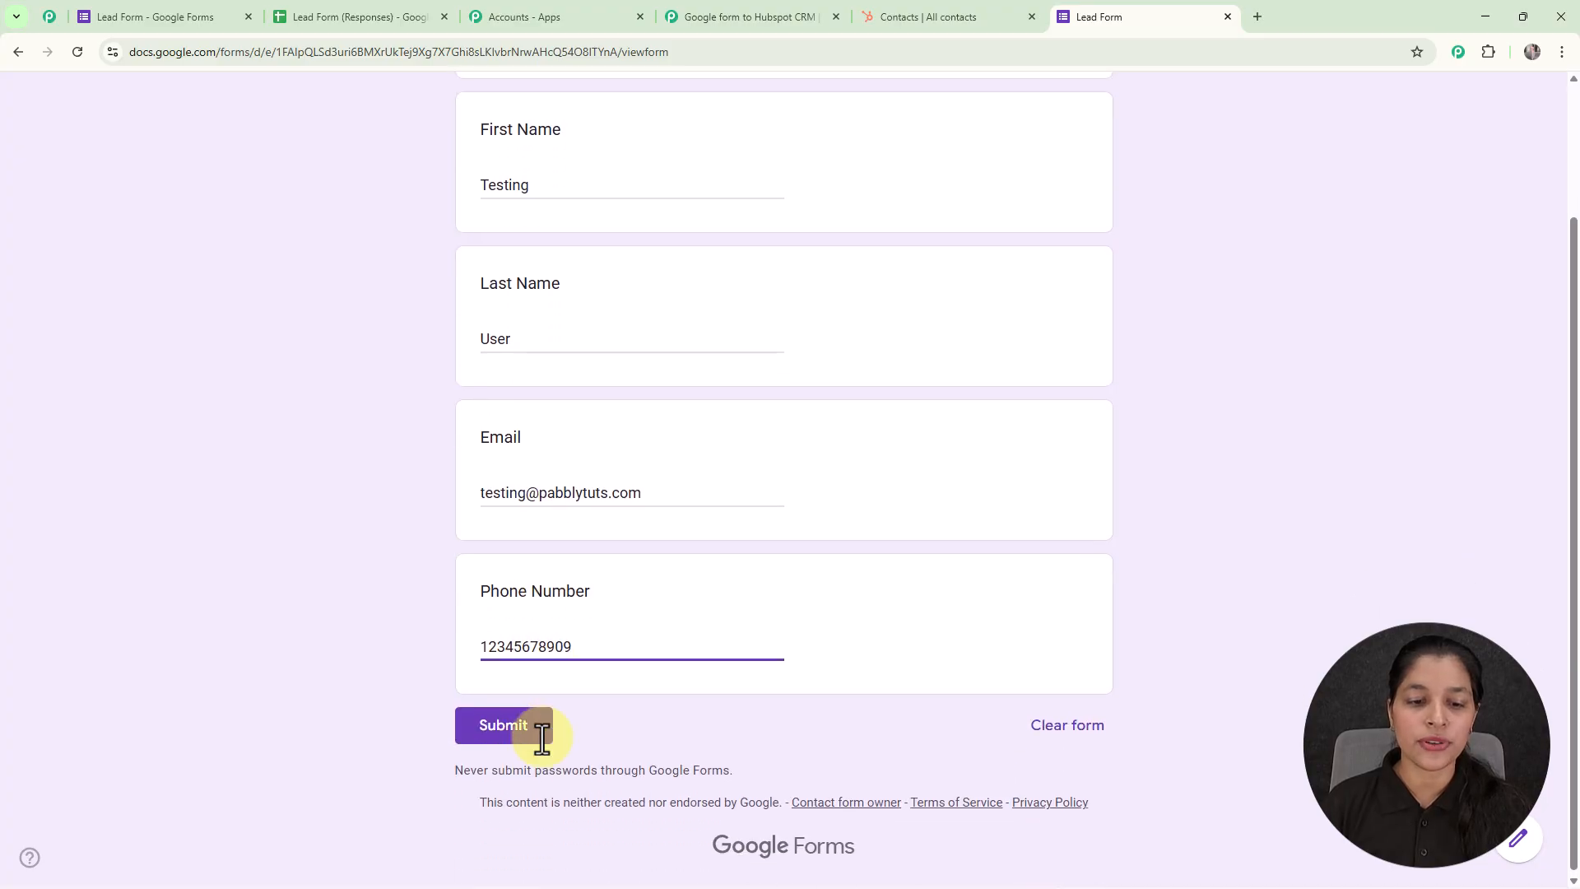
{"action": "left_click", "coordinate": [518, 735]}
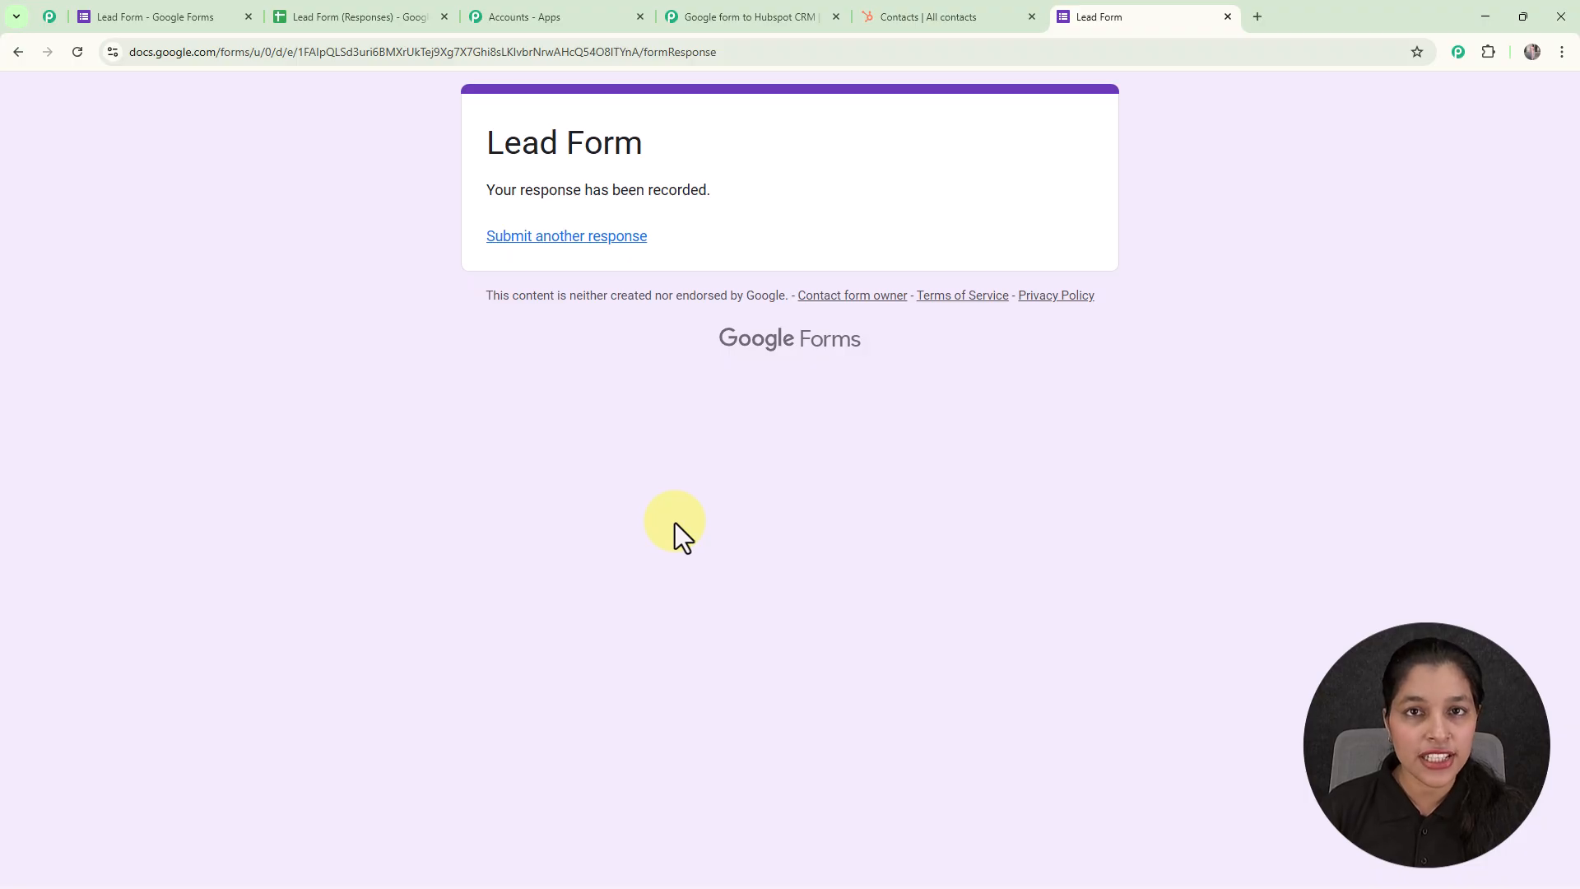
Switch to the HubSpot contacts list and open the record of the contact from the submitted lead
{"action": "left_click", "coordinate": [920, 20]}
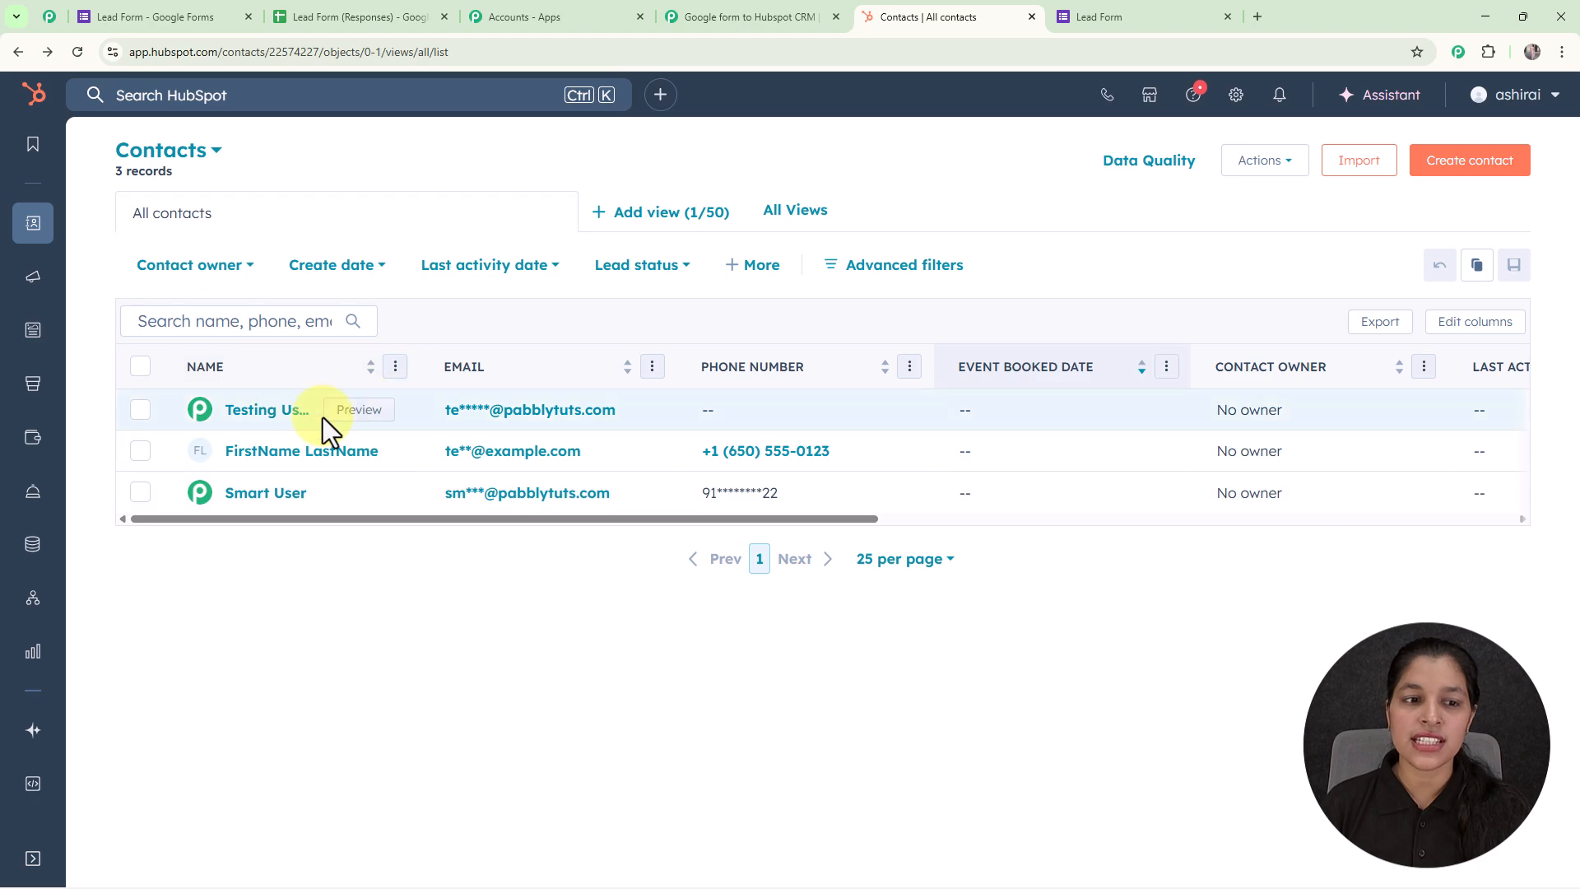
{"action": "left_click", "coordinate": [295, 411]}
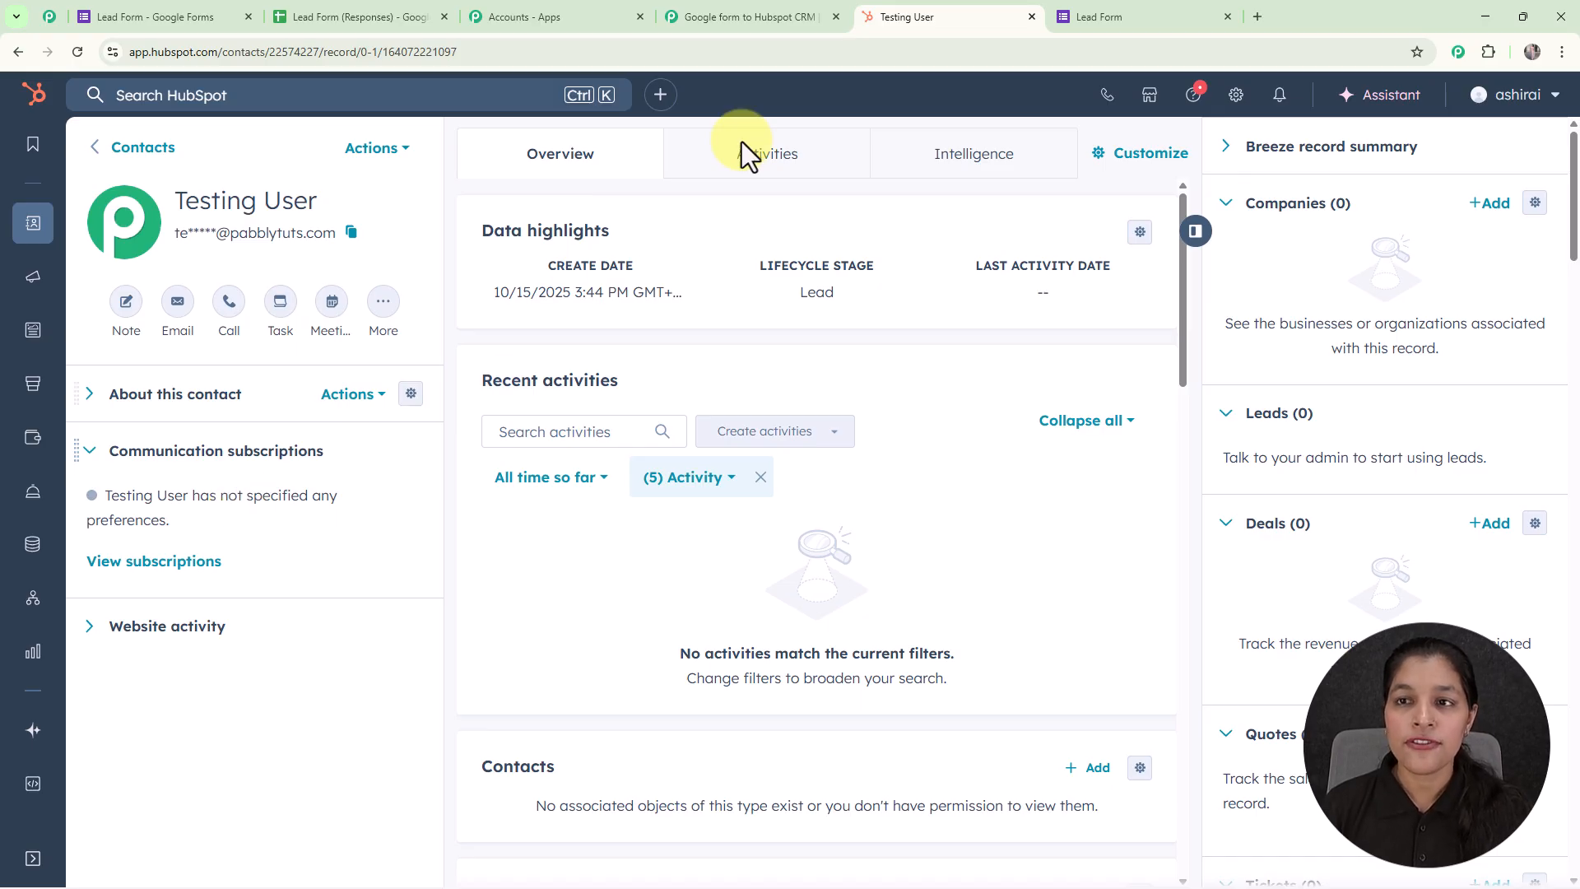
Open the pabbly.com/connect website in a new browser tab
{"action": "left_click", "coordinate": [1260, 18]}
{"action": "left_click", "coordinate": [1123, 51]}
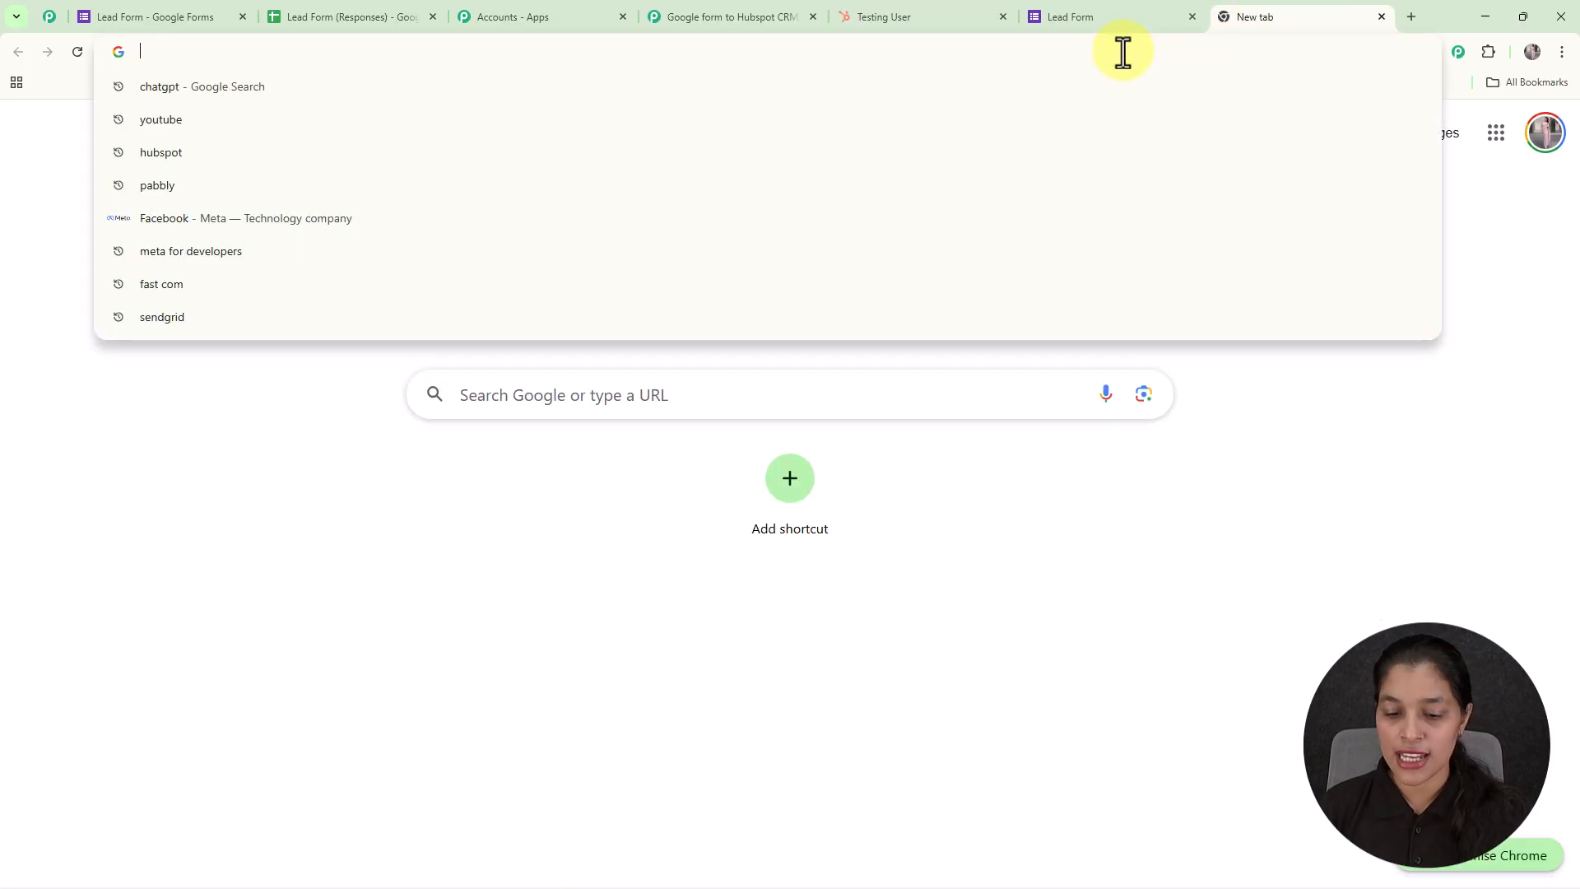
{"action": "type", "text": "p"}
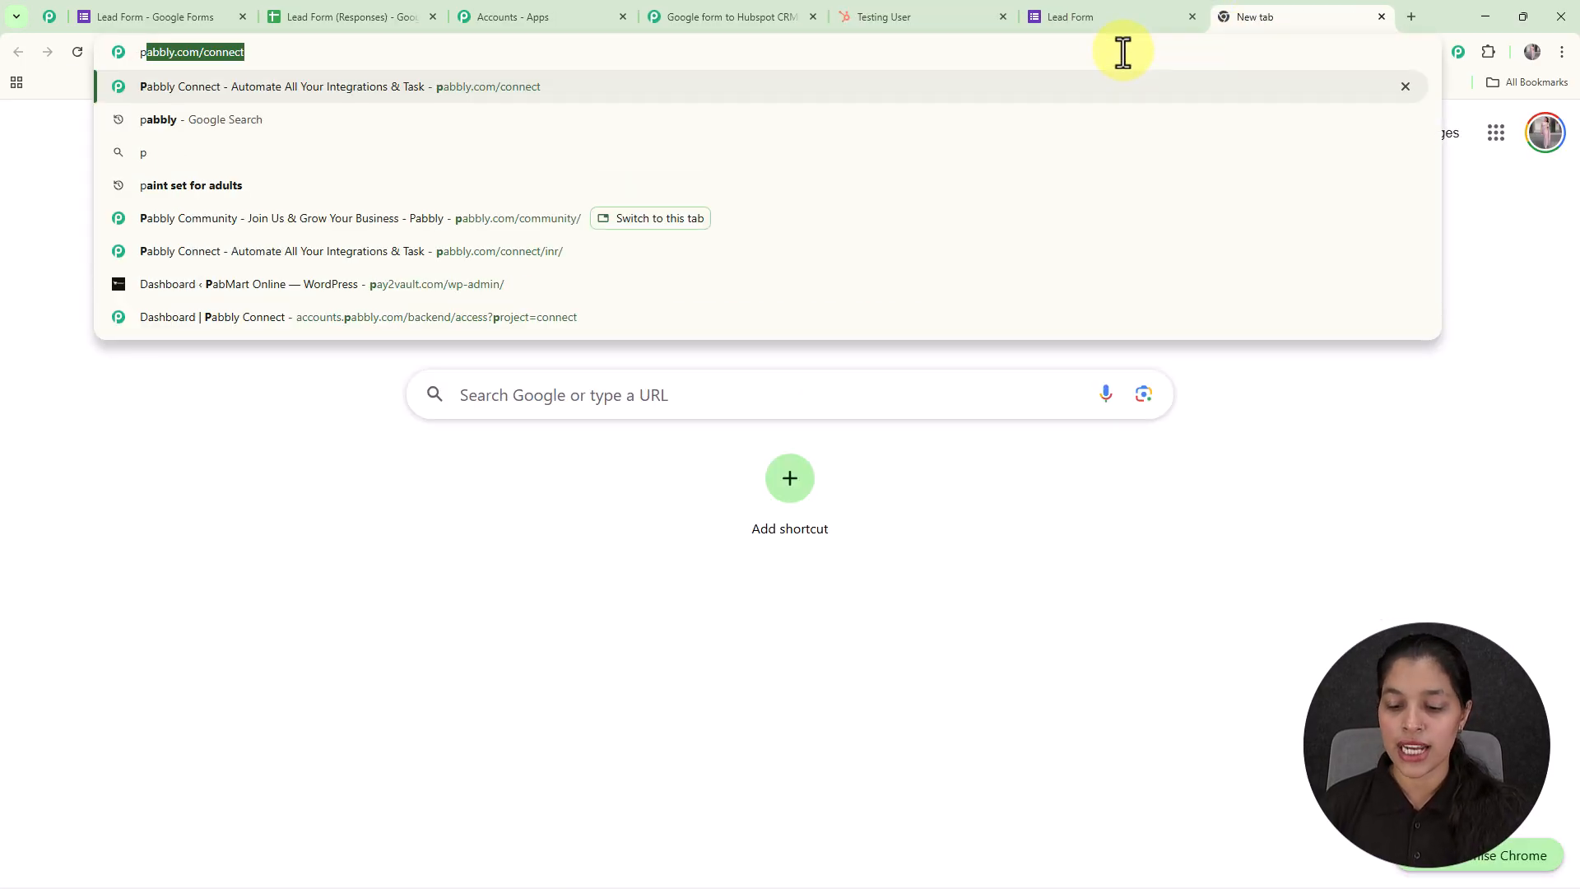
{"action": "key", "text": "Return"}
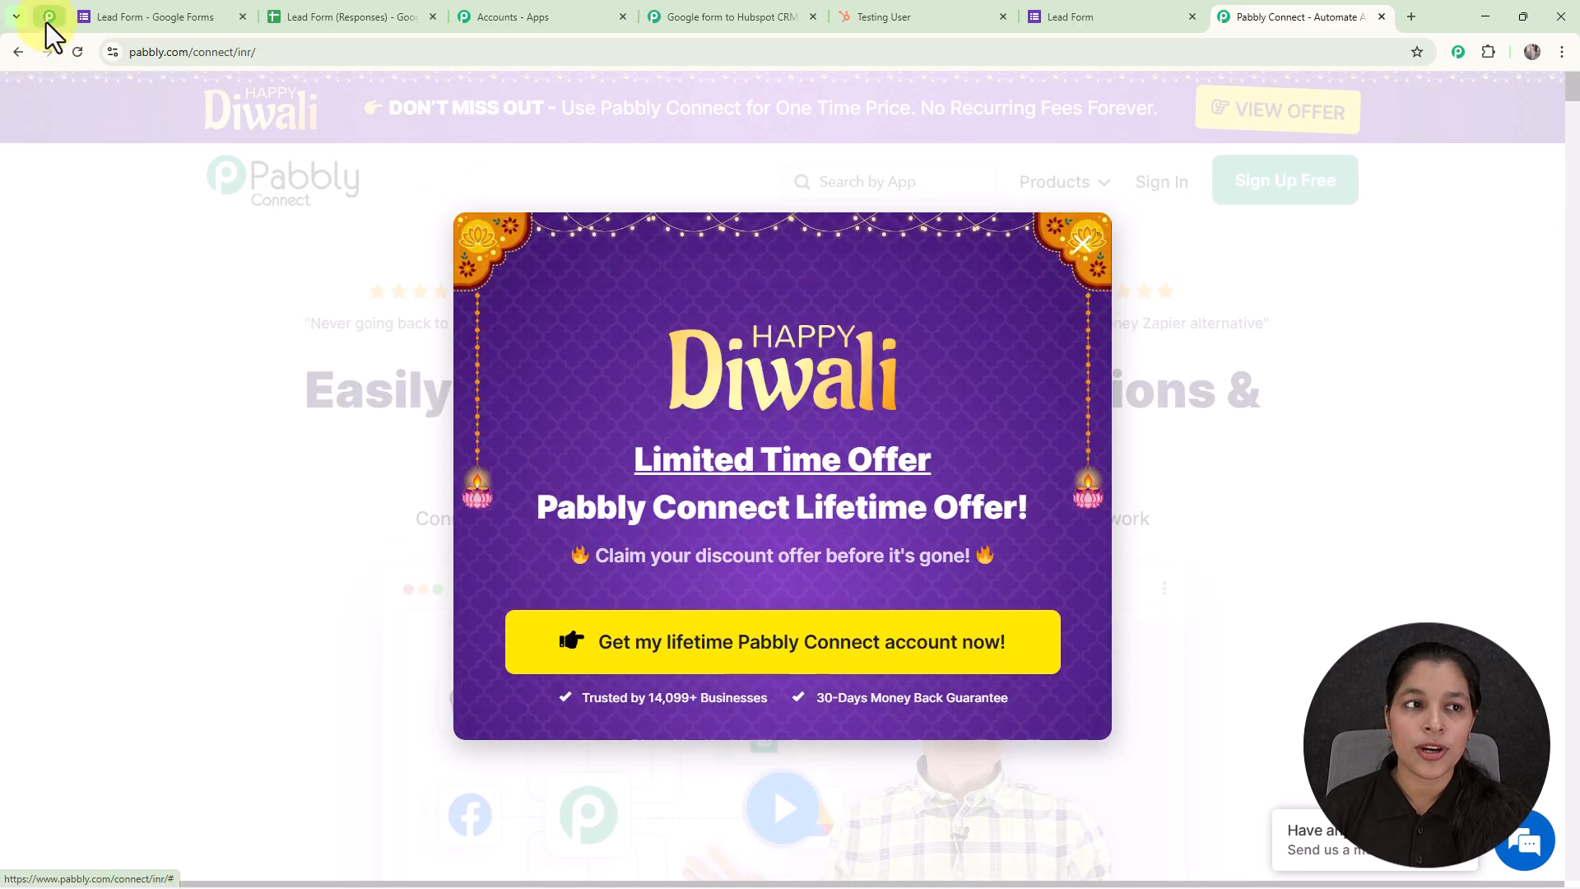
Examine the Pabbly Community page, from its benefits and tutorials through the customer reviews to the team section
{"action": "left_click", "coordinate": [48, 18]}
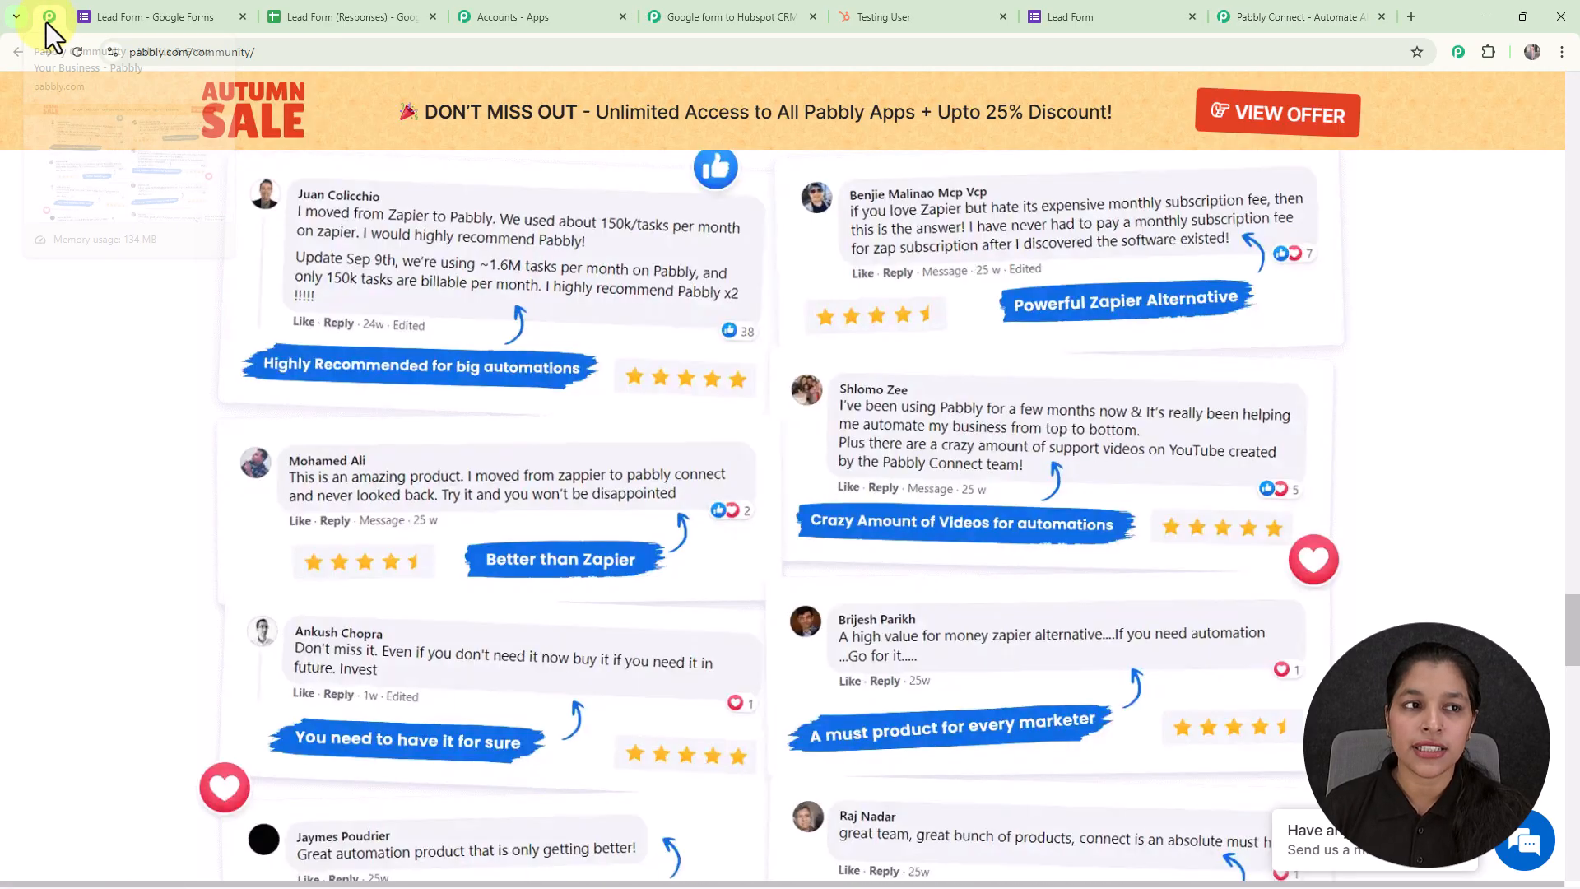
{"action": "scroll", "coordinate": [1041, 422], "scroll_direction": "down", "scroll_amount": 4}
{"action": "scroll", "coordinate": [1041, 422], "scroll_direction": "down", "scroll_amount": 13}
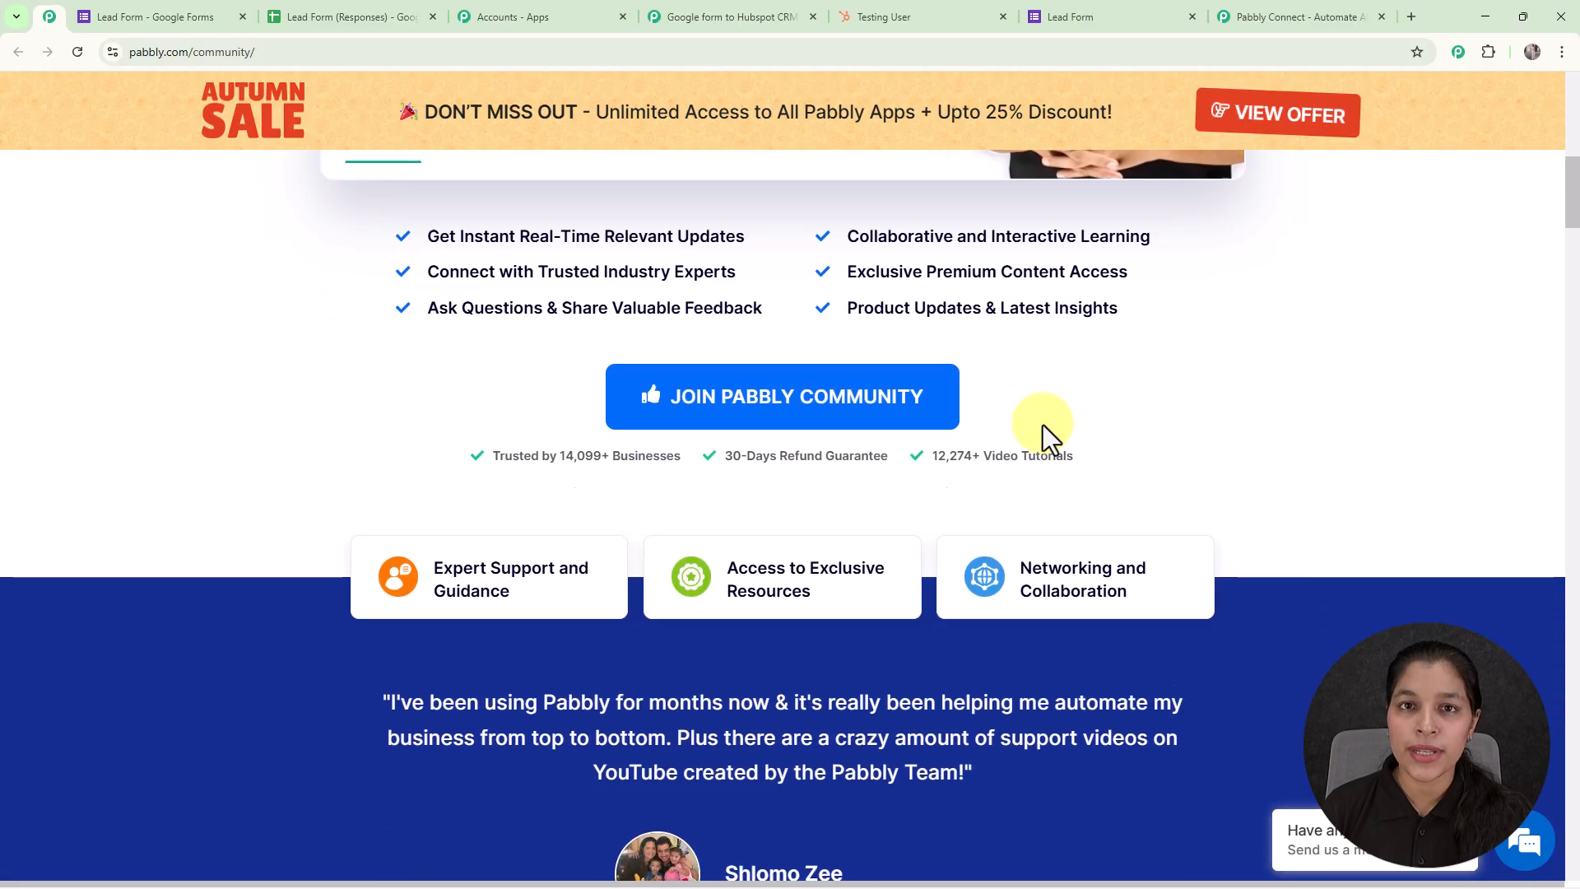
{"action": "scroll", "coordinate": [1042, 423], "scroll_direction": "down", "scroll_amount": 8}
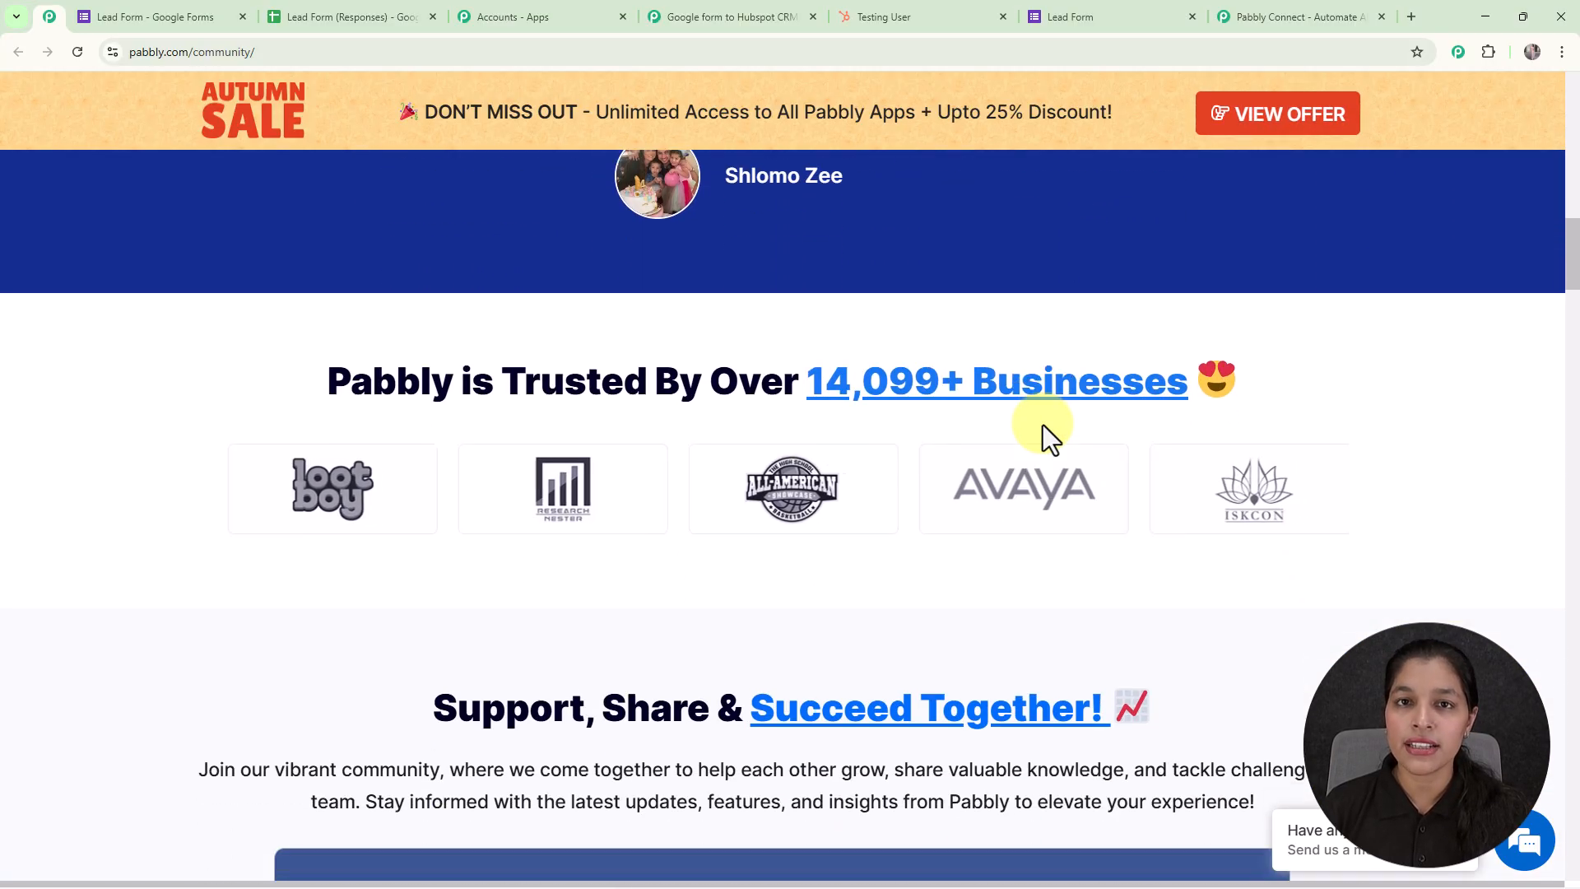
{"action": "scroll", "coordinate": [1043, 424], "scroll_direction": "down", "scroll_amount": 8}
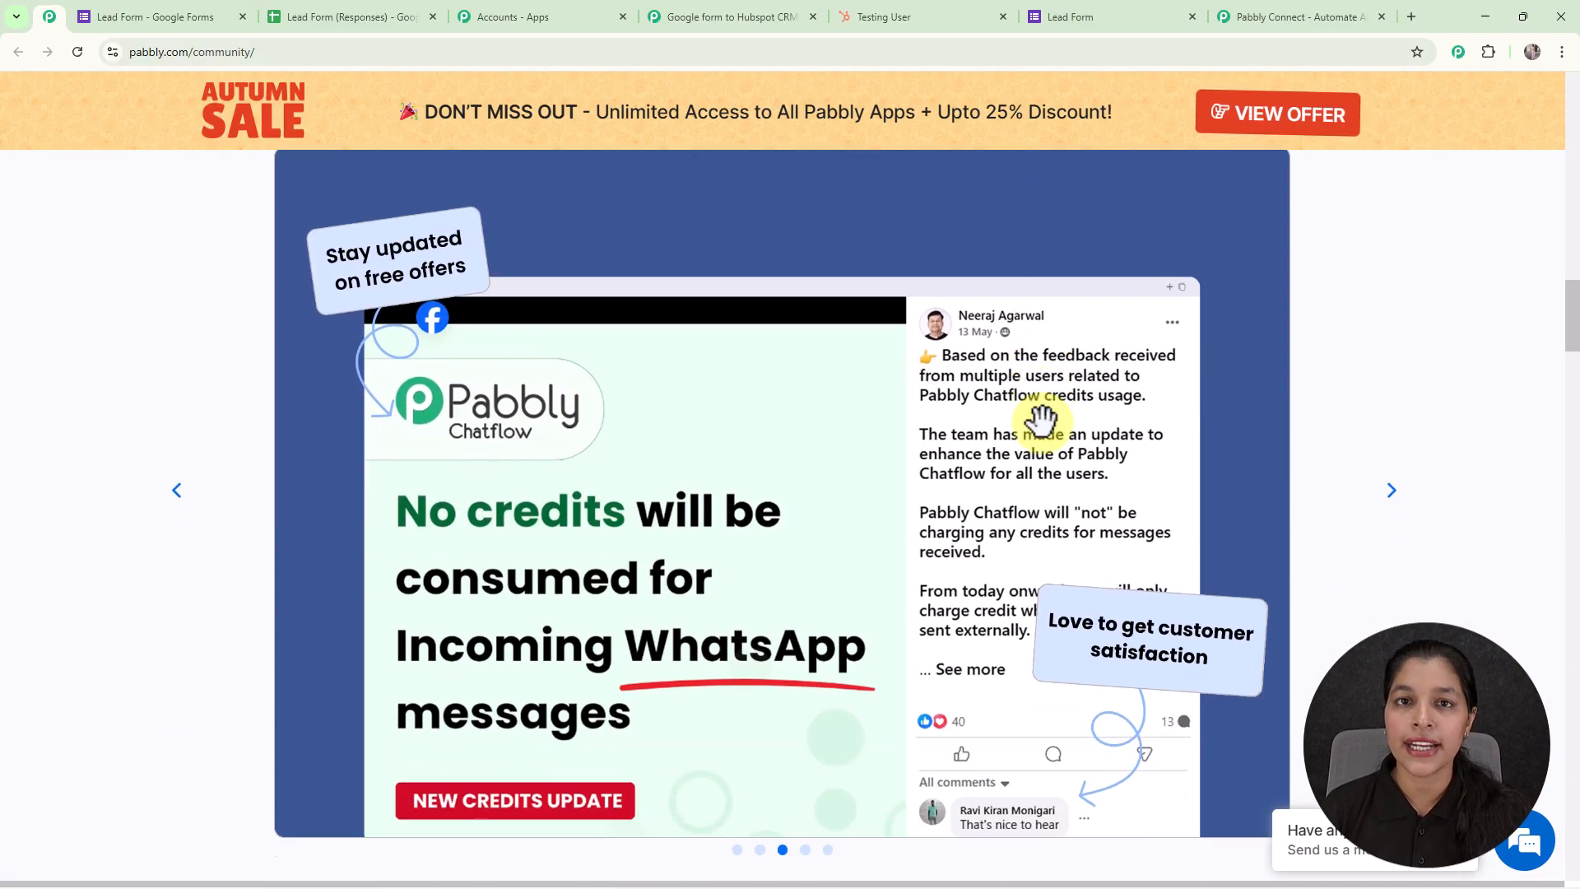
{"action": "scroll", "coordinate": [1042, 422], "scroll_direction": "down", "scroll_amount": 12}
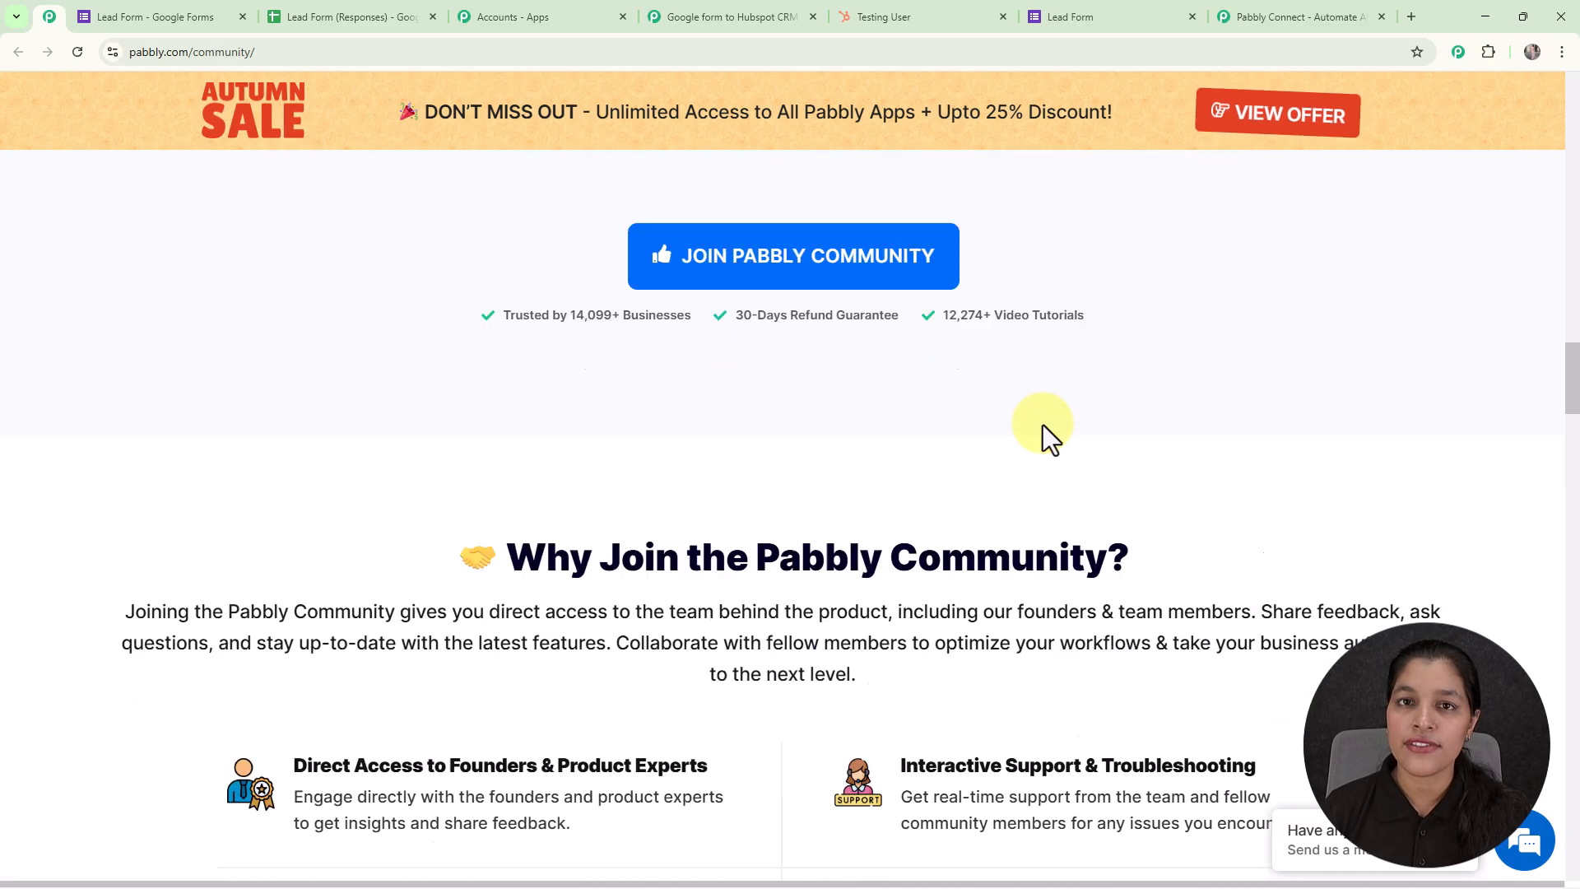
{"action": "scroll", "coordinate": [1044, 425], "scroll_direction": "down", "scroll_amount": 11}
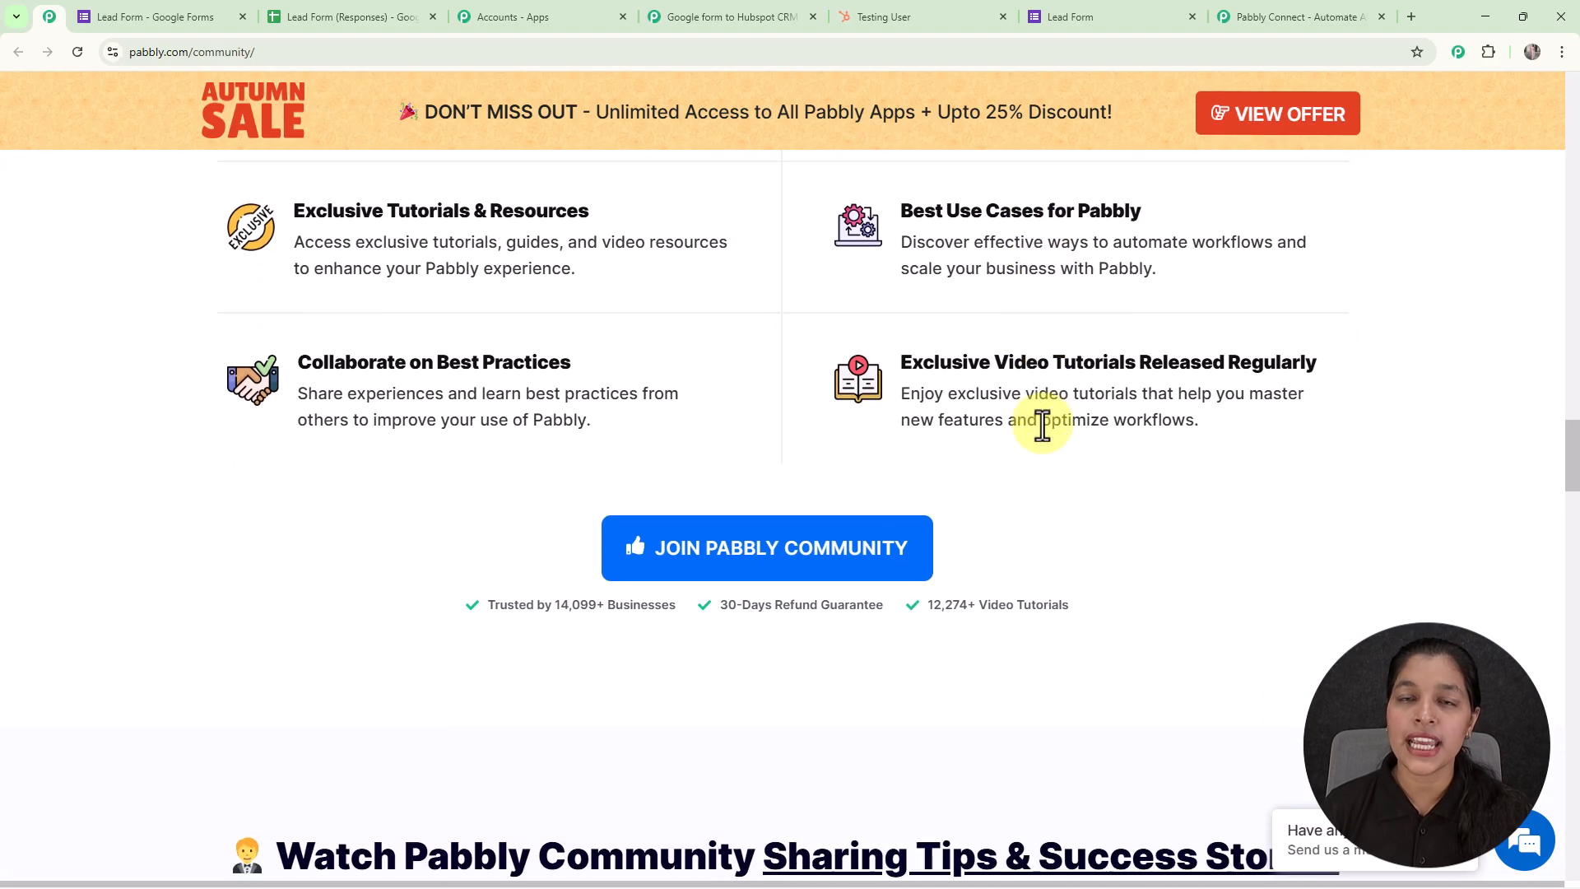
{"action": "scroll", "coordinate": [1043, 425], "scroll_direction": "down", "scroll_amount": 10}
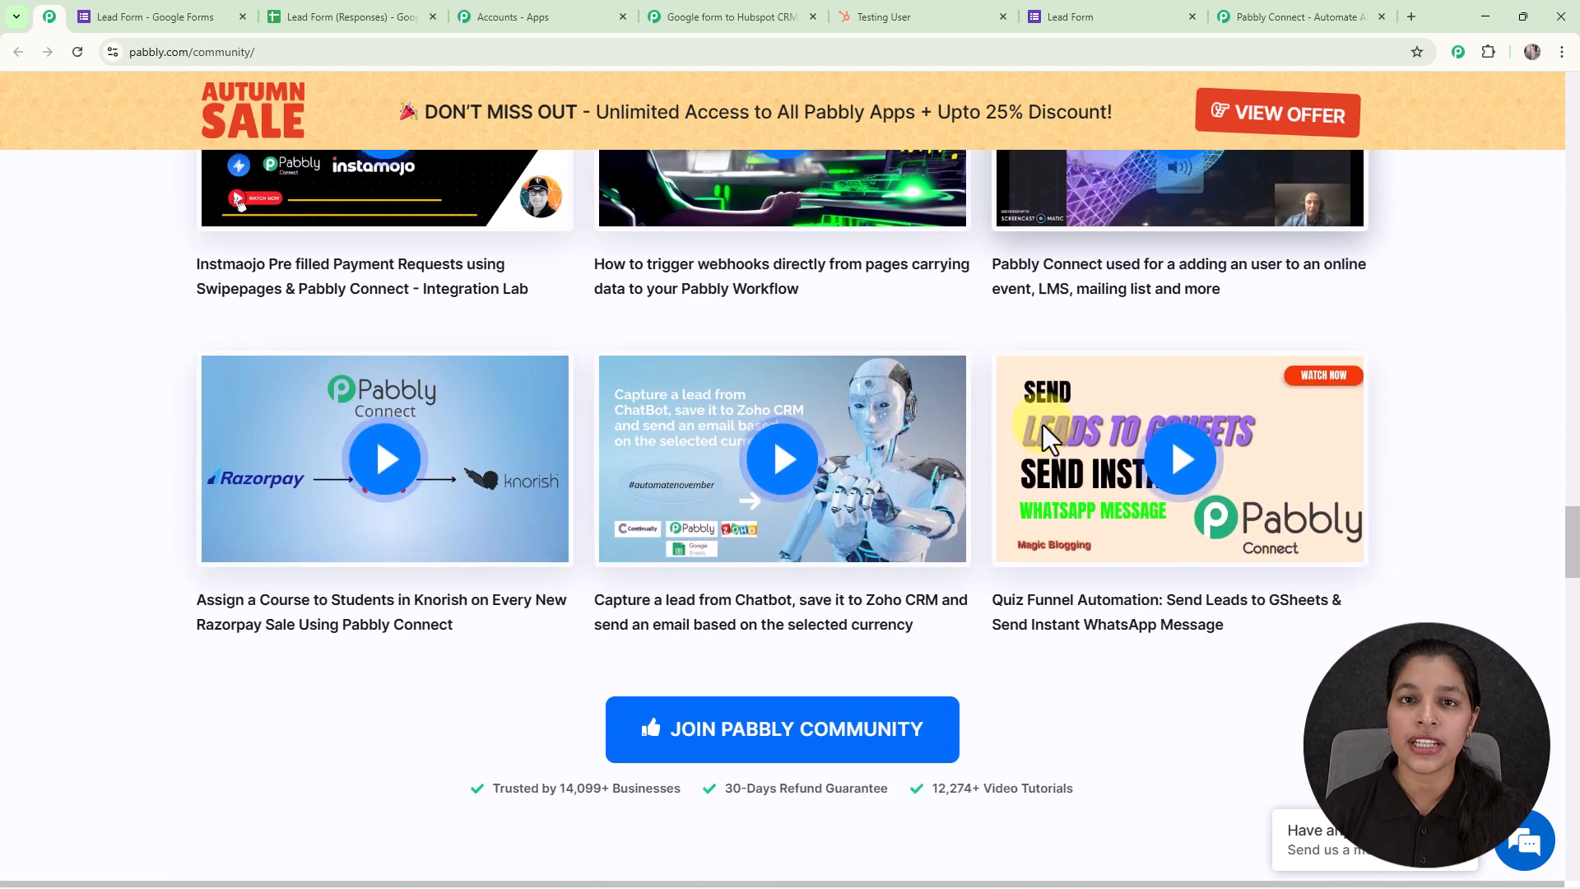
{"action": "scroll", "coordinate": [1044, 424], "scroll_direction": "down", "scroll_amount": 9}
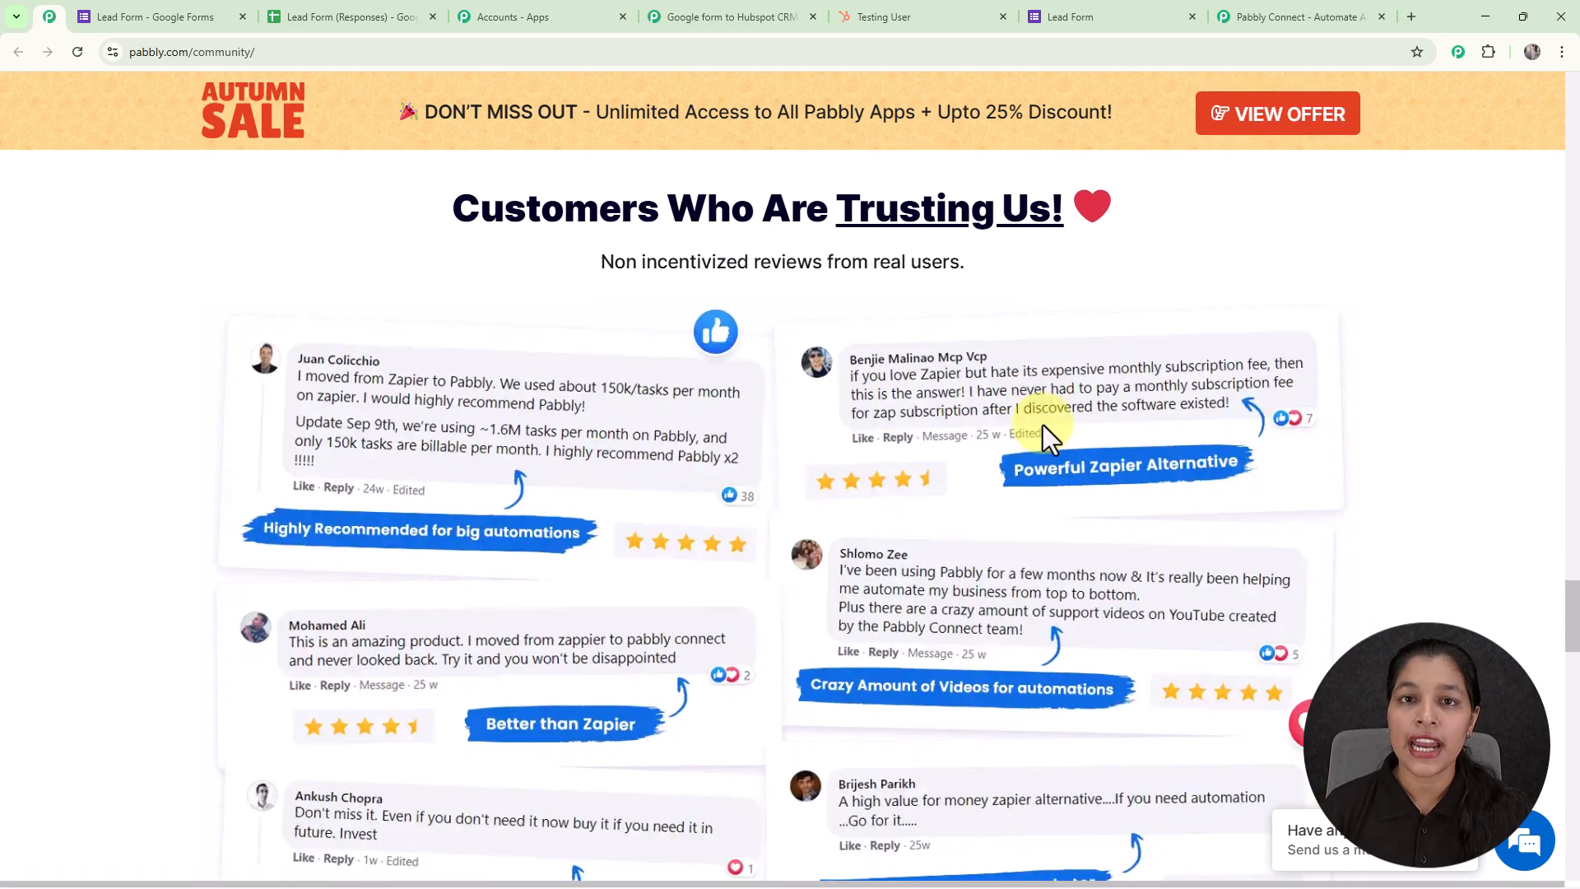
{"action": "scroll", "coordinate": [1044, 425], "scroll_direction": "down", "scroll_amount": 15}
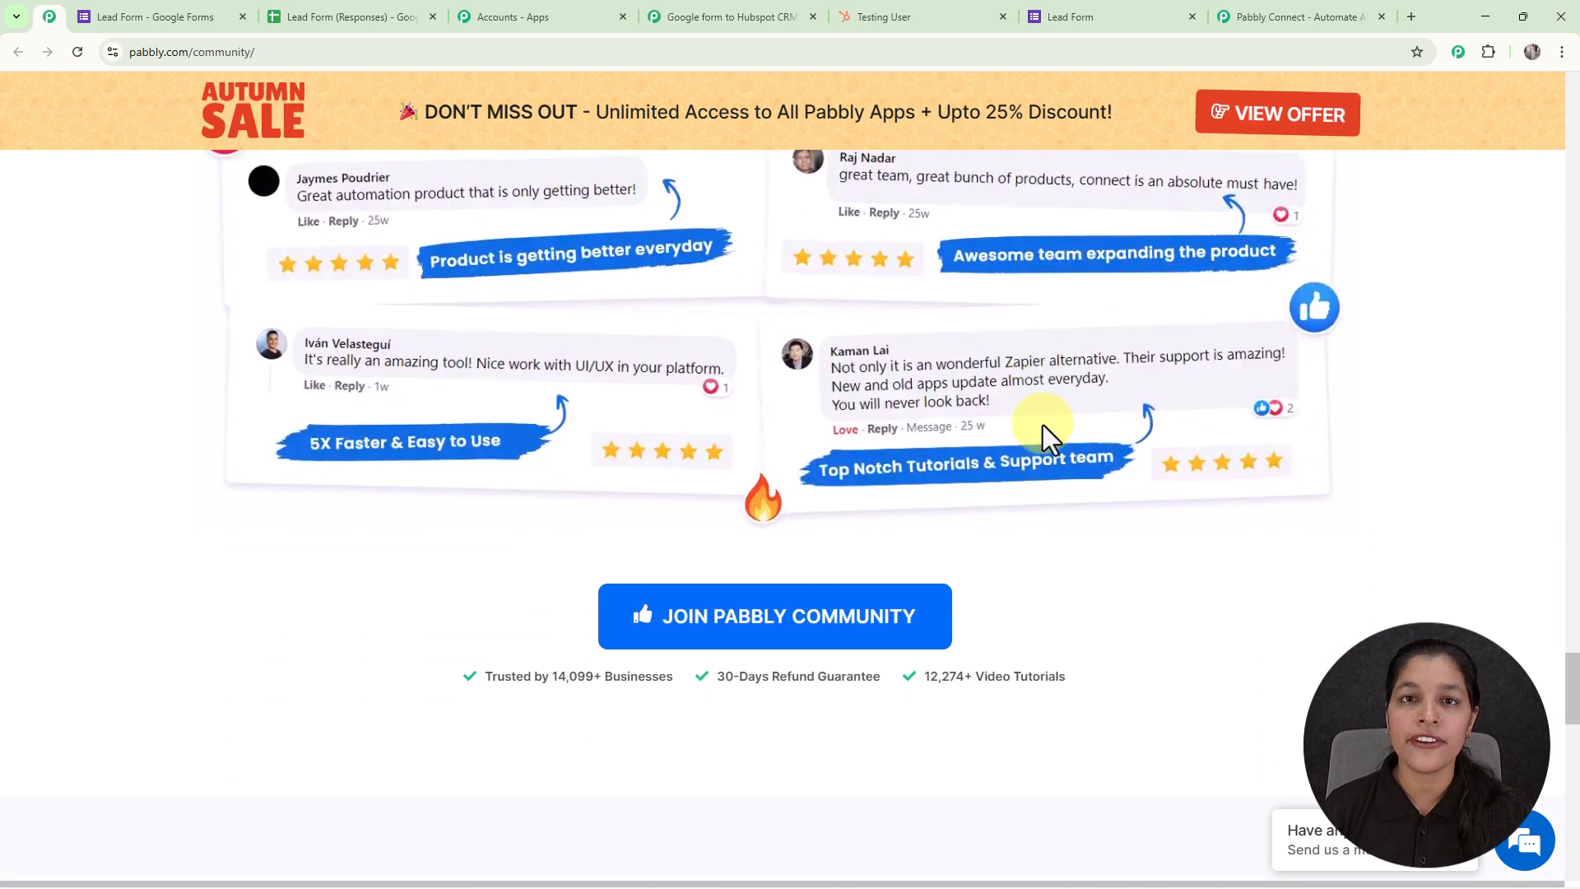
{"action": "scroll", "coordinate": [1043, 424], "scroll_direction": "down", "scroll_amount": 5}
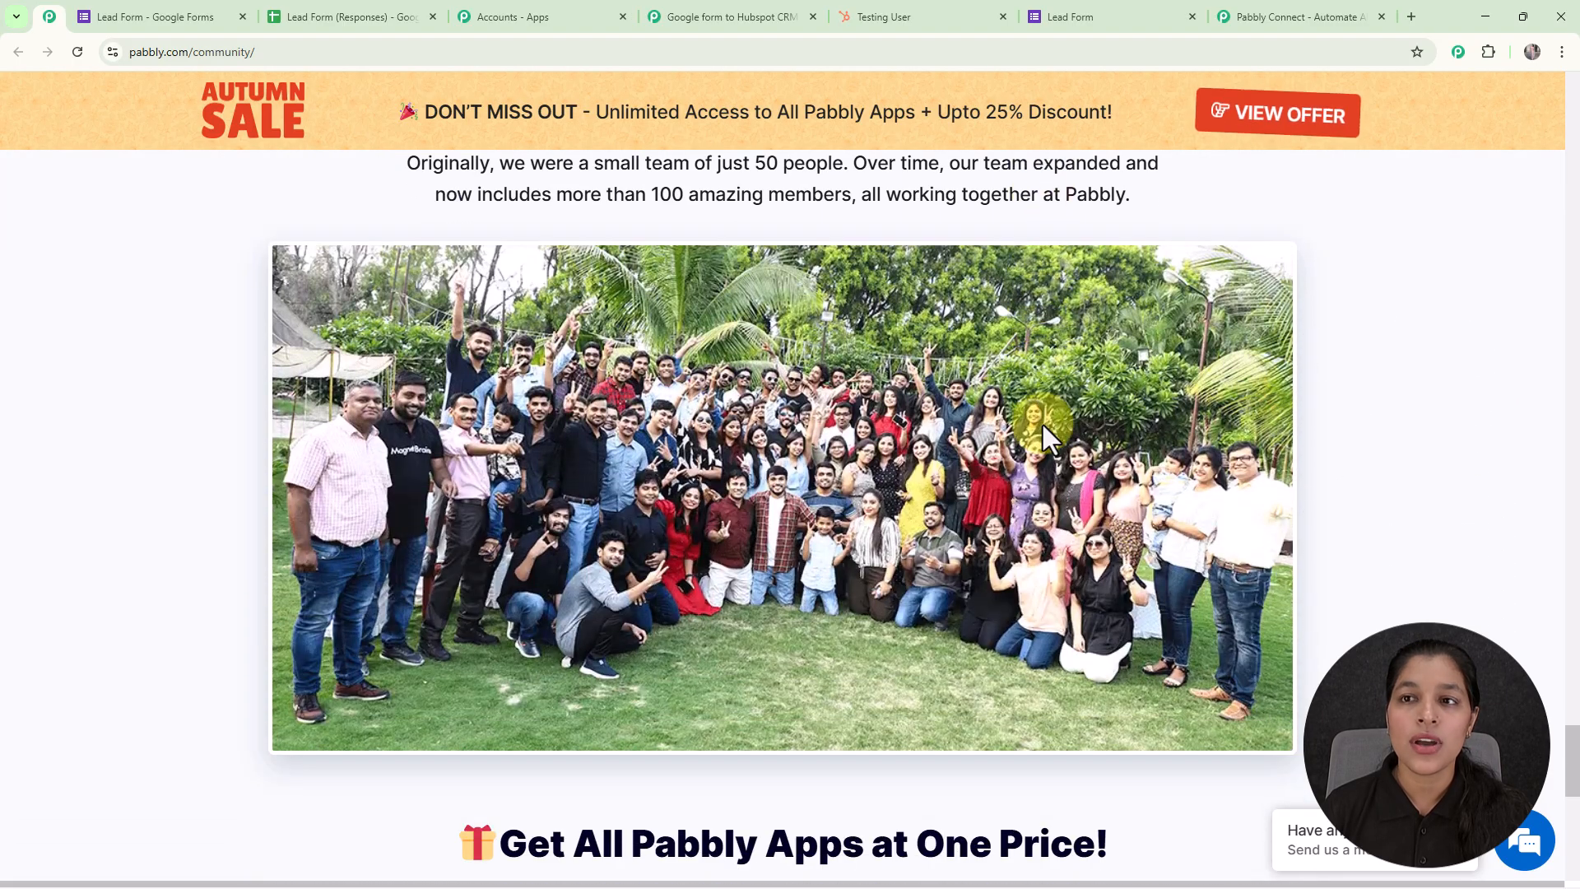
Return to the Pabbly Connect website, dismiss the Diwali offer and sign in to the account
{"action": "left_click", "coordinate": [1264, 13]}
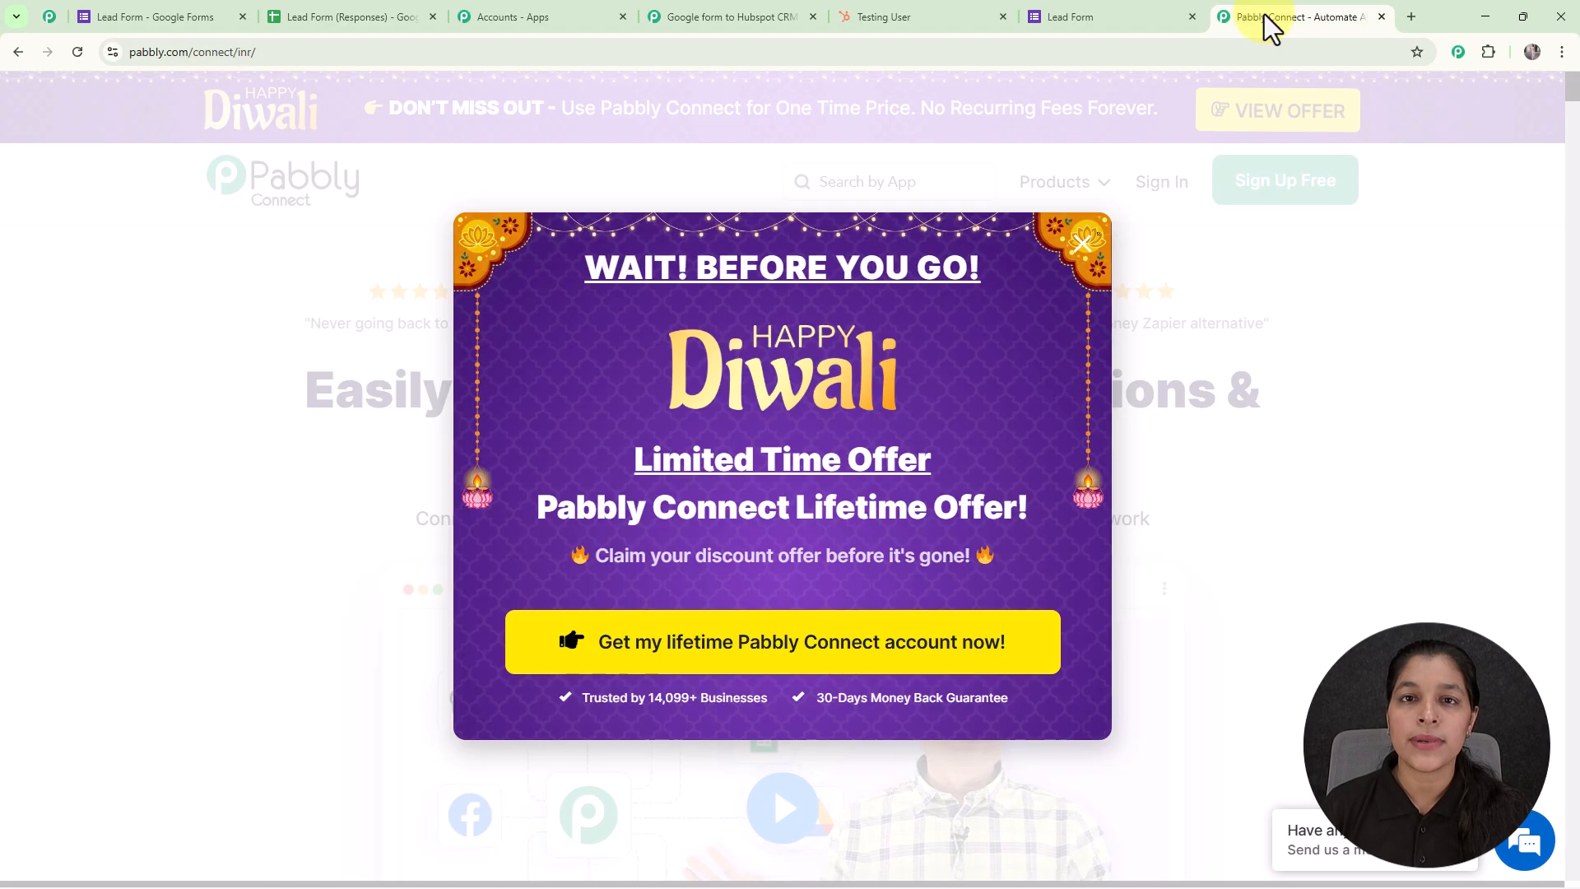
{"action": "left_click", "coordinate": [1074, 246]}
{"action": "left_click", "coordinate": [1161, 182]}
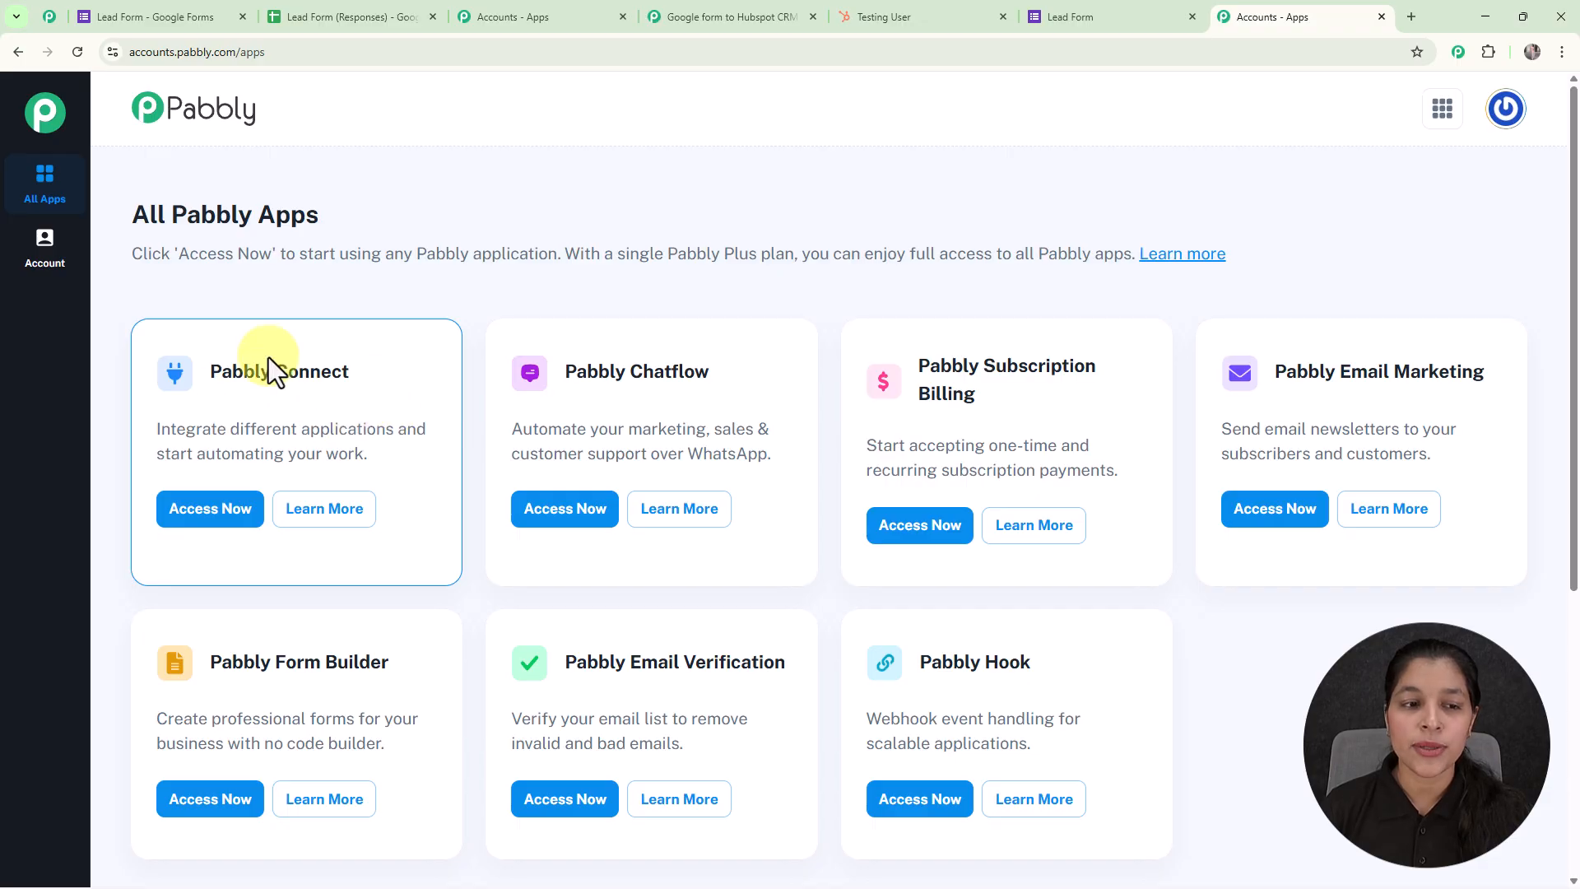
Access Pabbly Connect from the list of Pabbly apps and look over its dashboard
{"action": "left_click_drag", "start_coordinate": [153, 420], "coordinate": [434, 472]}
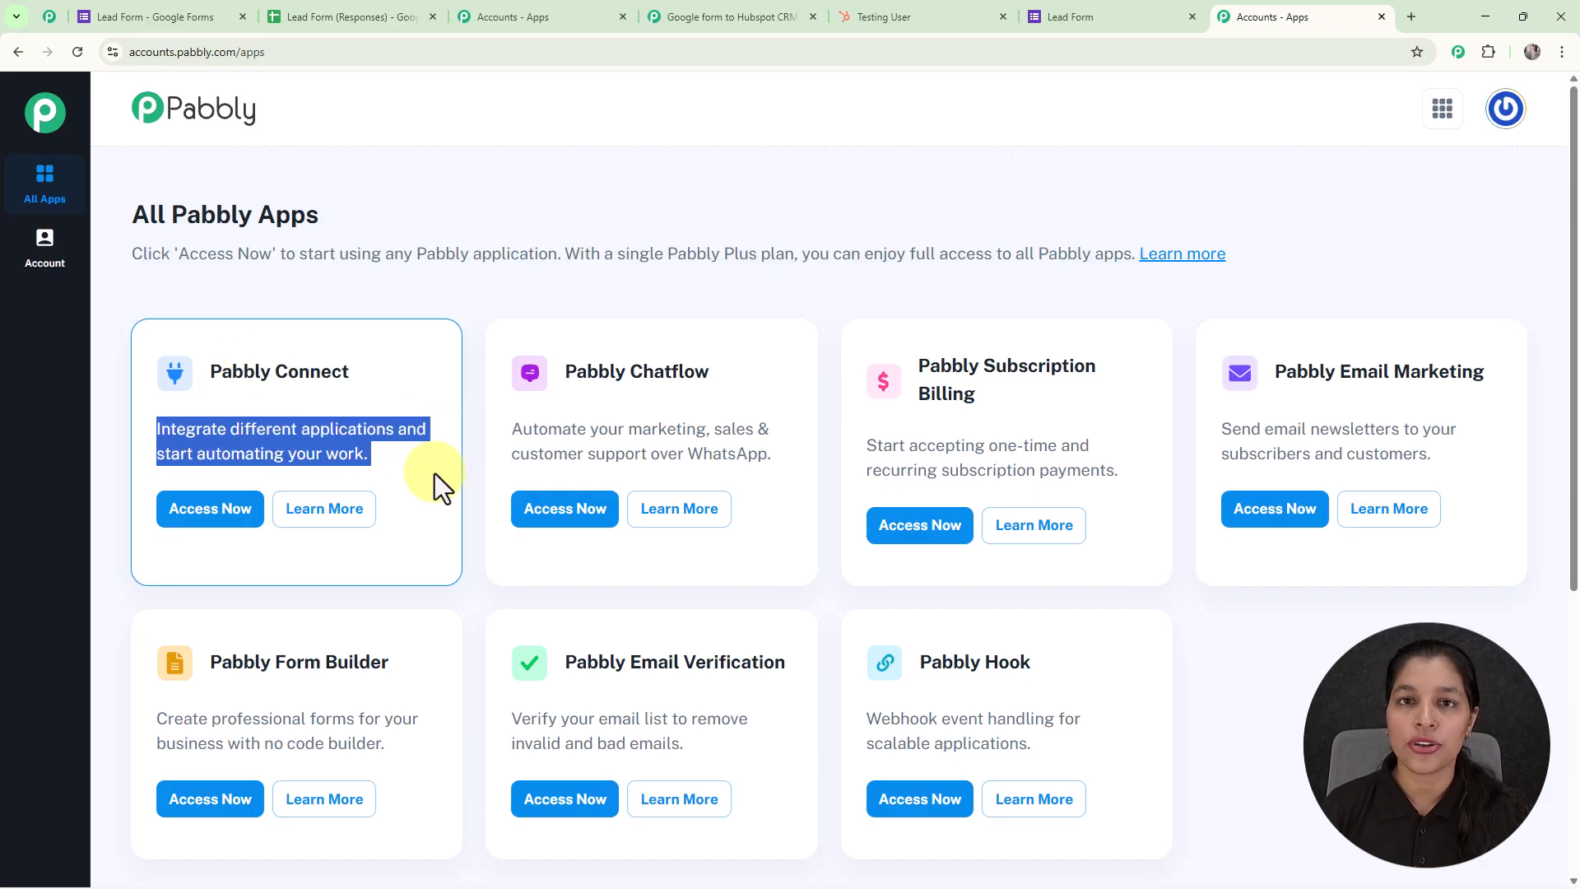
{"action": "left_click", "coordinate": [192, 514]}
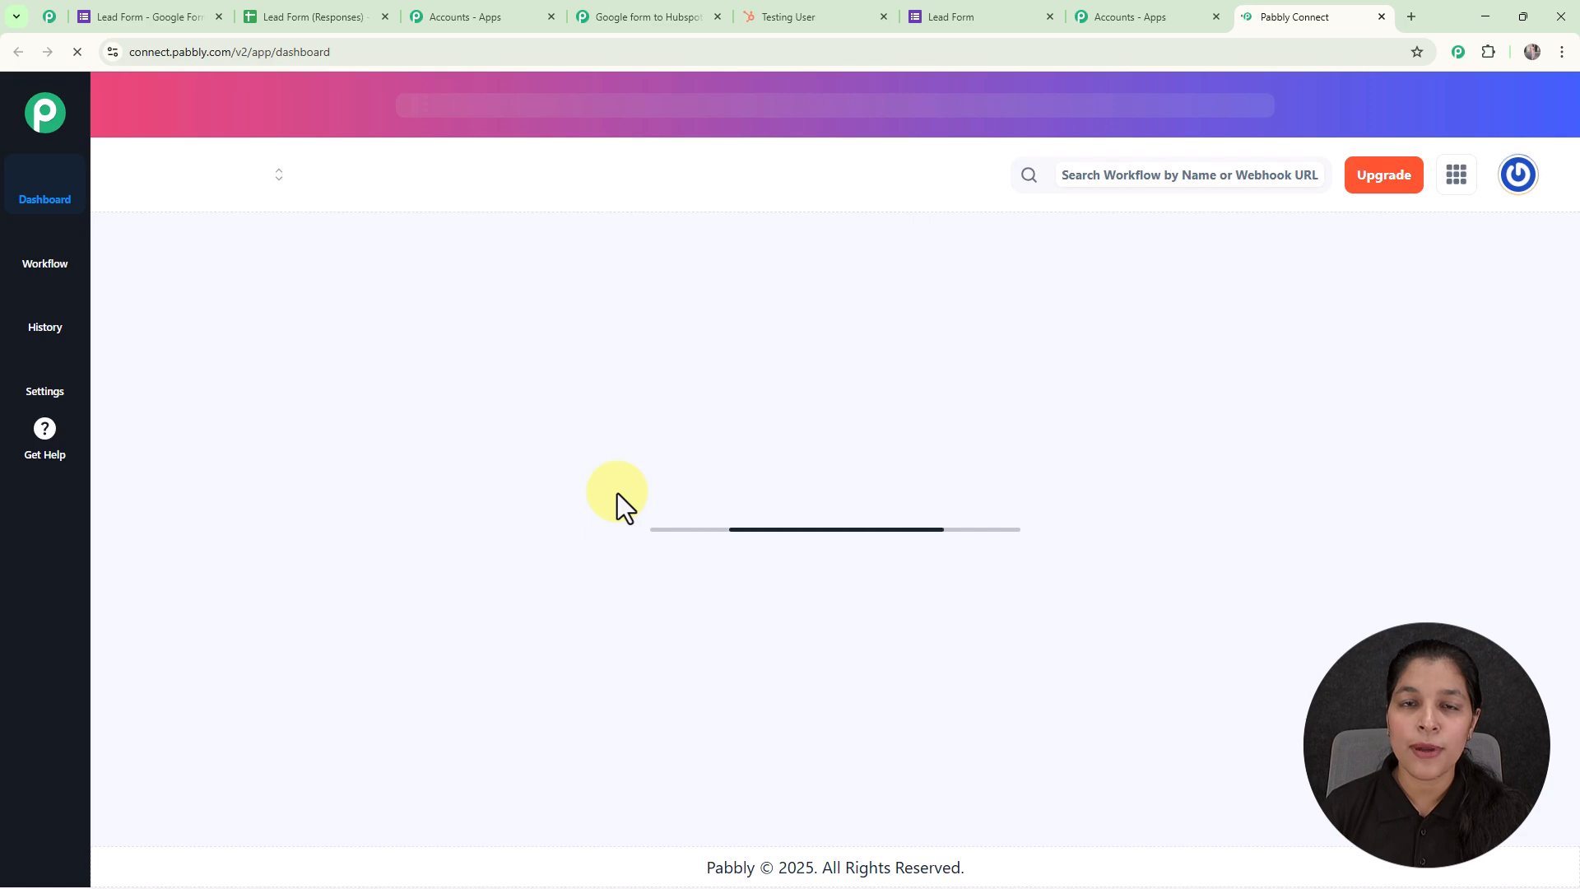
{"action": "scroll", "coordinate": [617, 492], "scroll_direction": "down", "scroll_amount": 4}
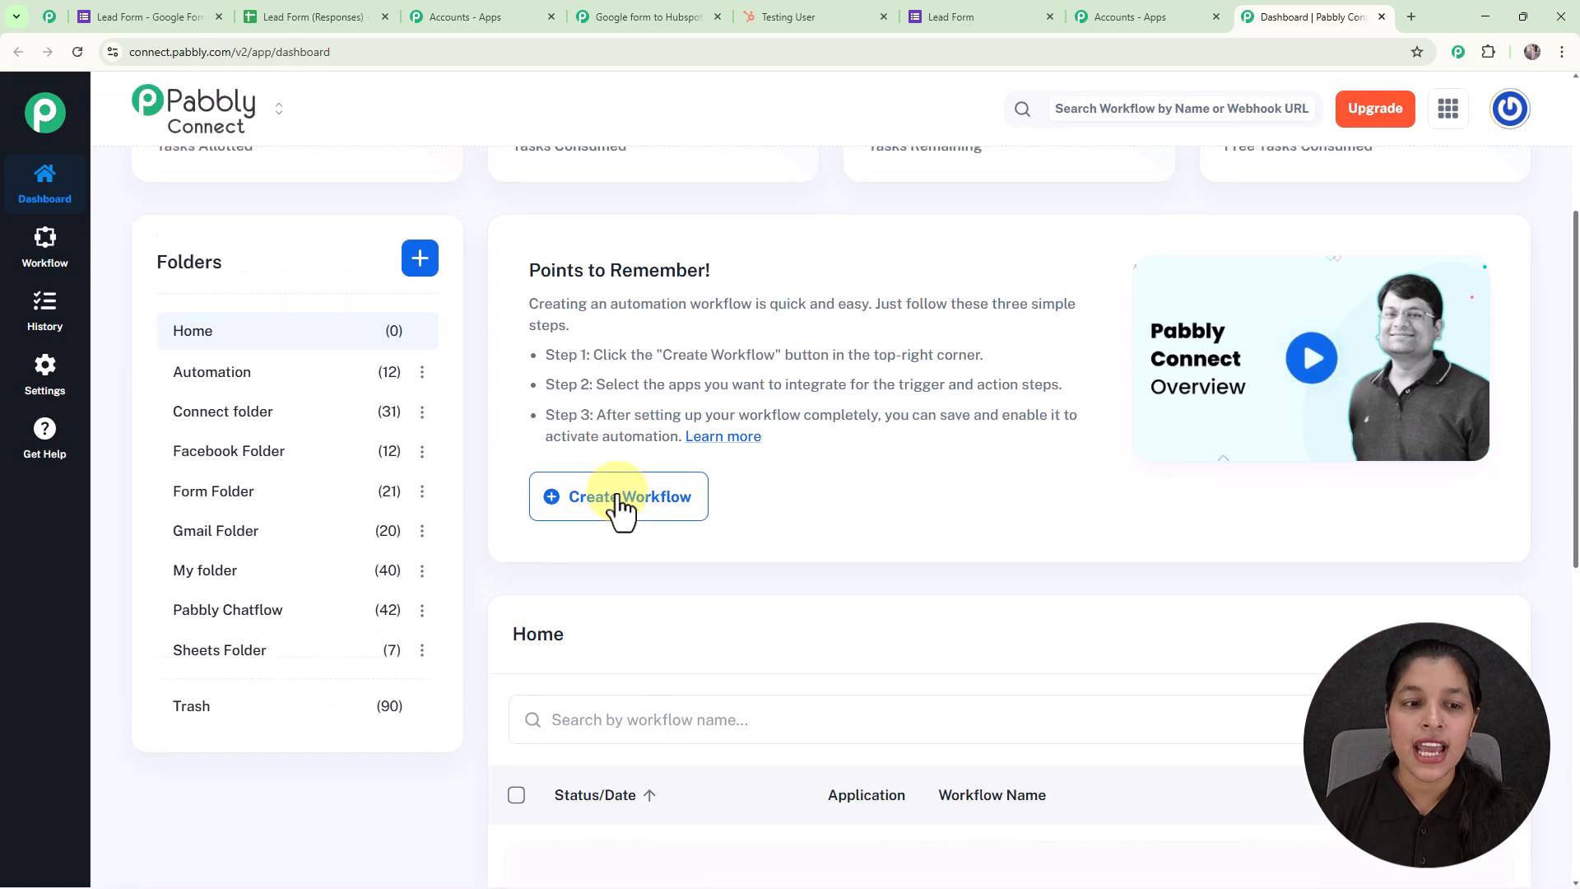
{"action": "scroll", "coordinate": [617, 492], "scroll_direction": "up", "scroll_amount": 3}
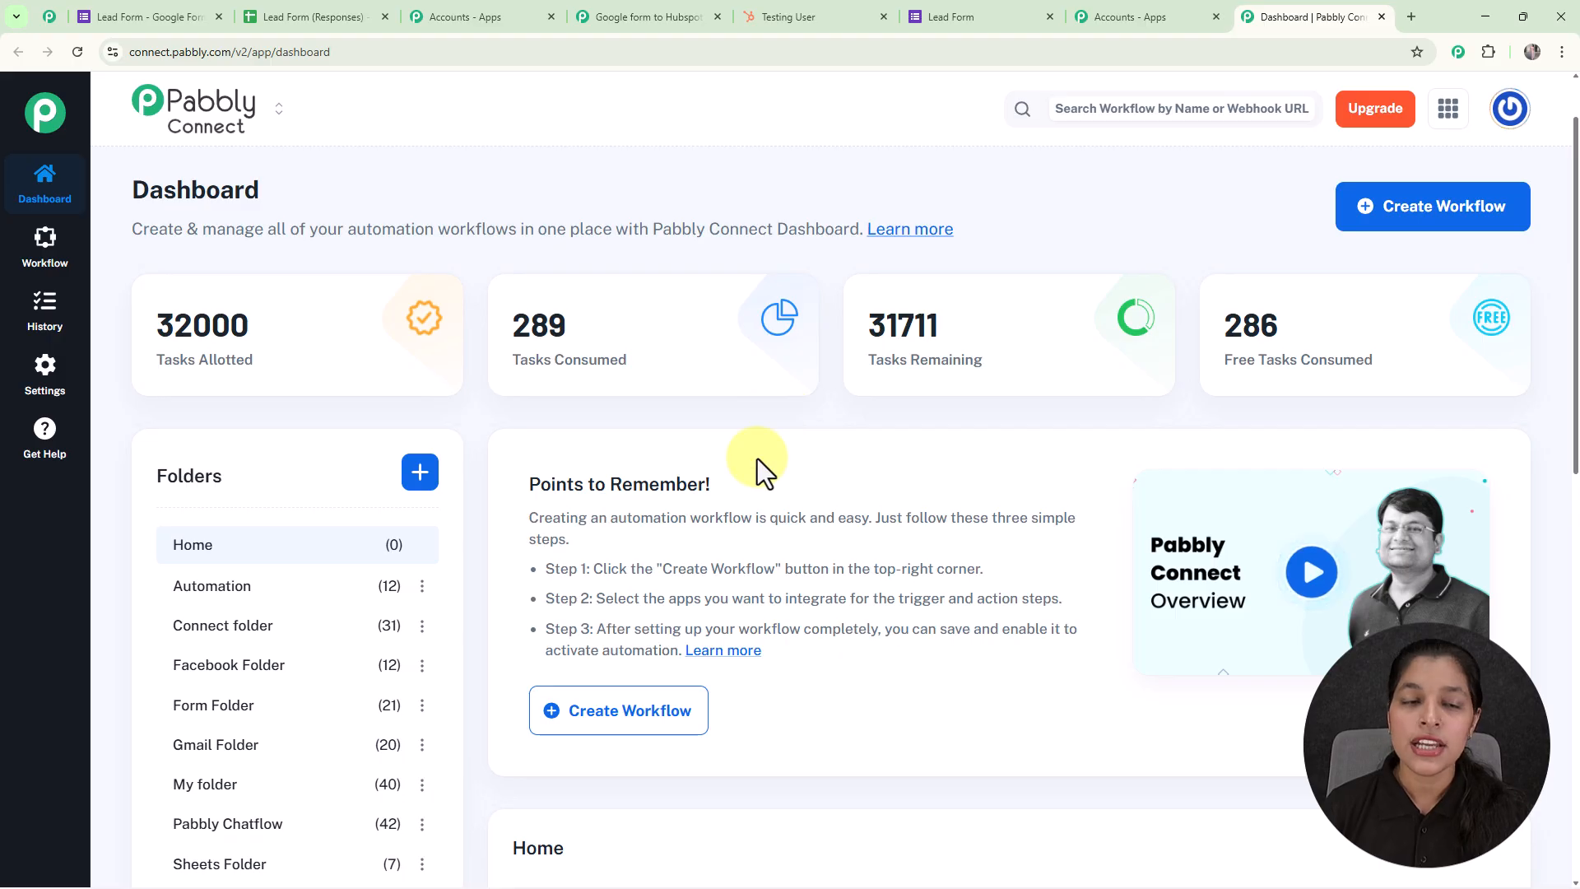
Open the form for creating a dashboard folder and cancel it
{"action": "left_click", "coordinate": [422, 473]}
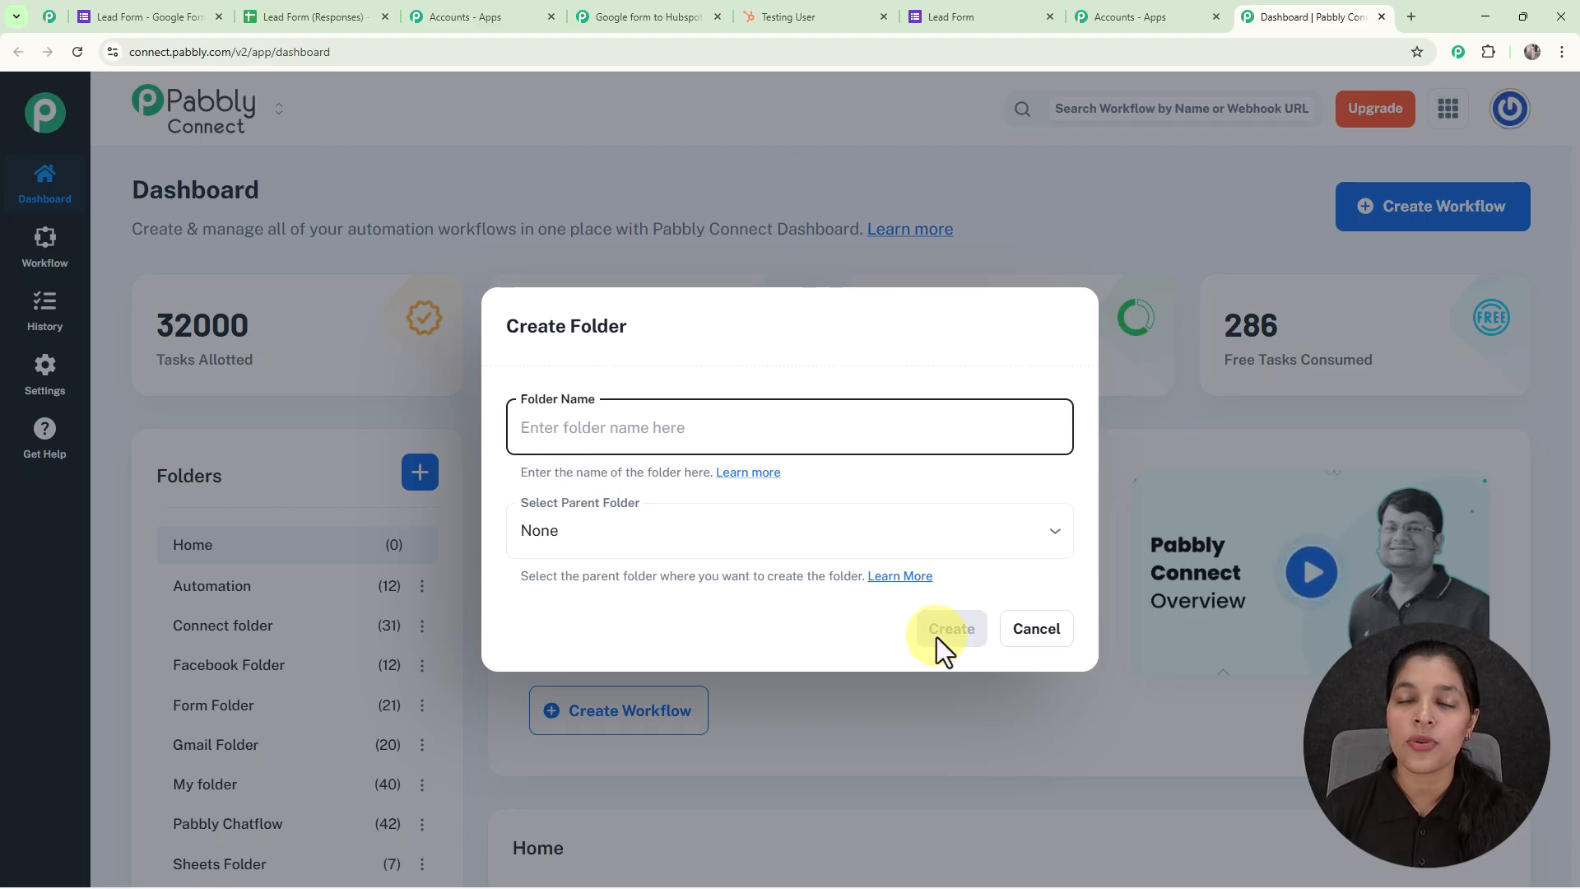
{"action": "left_click", "coordinate": [1038, 632]}
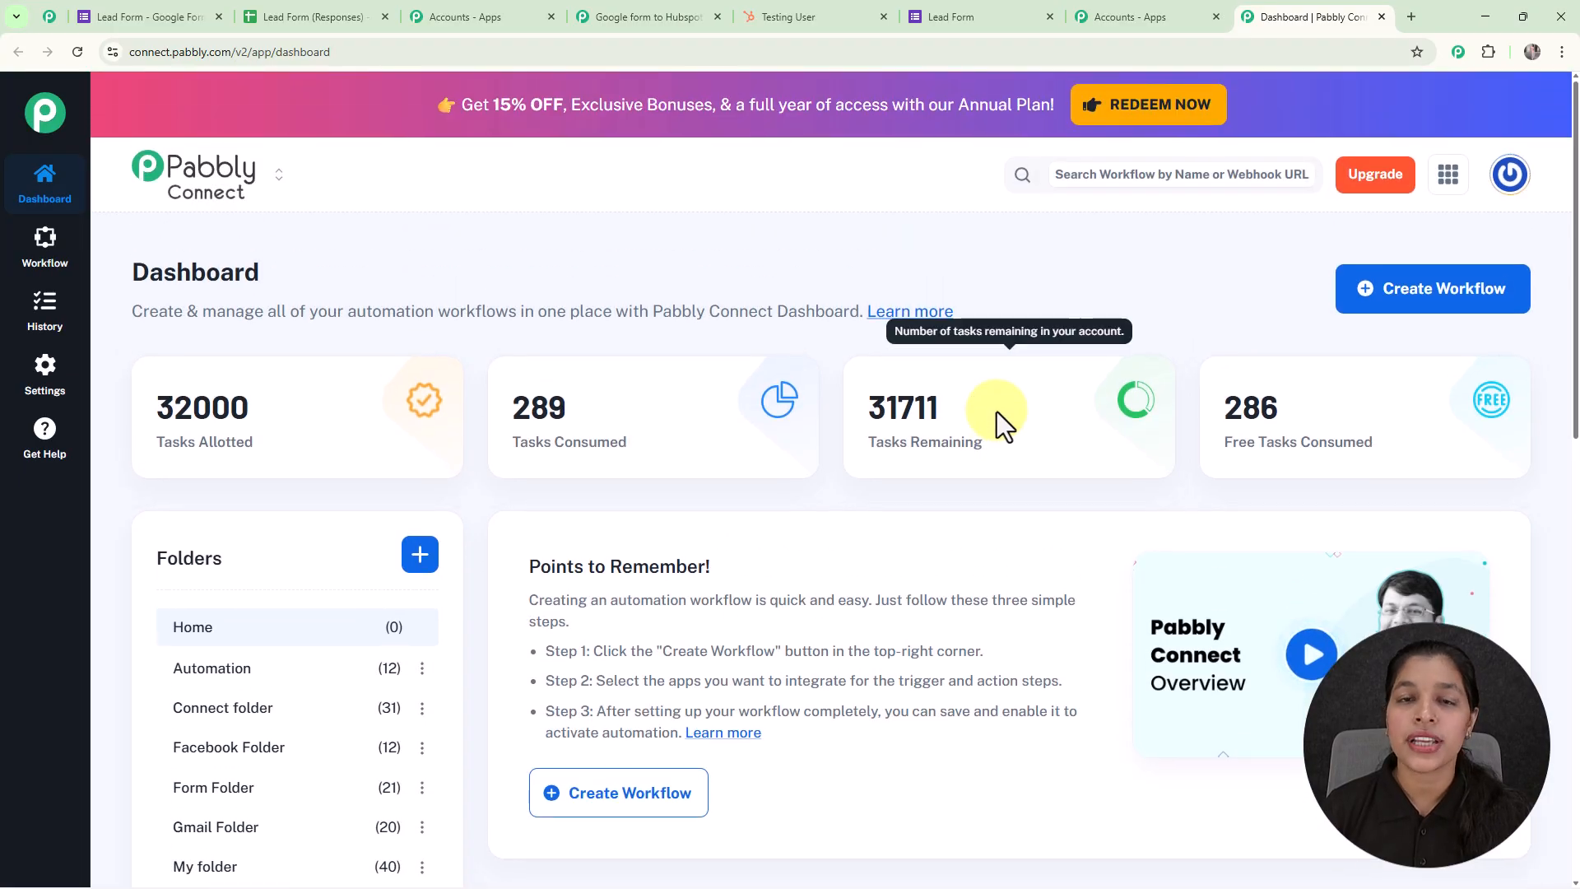
Create a workflow named "Create Contact in Hubspot CRM for Google Form Leads" in the Automation folder using the New (Beta) builder
{"action": "left_click", "coordinate": [1399, 304]}
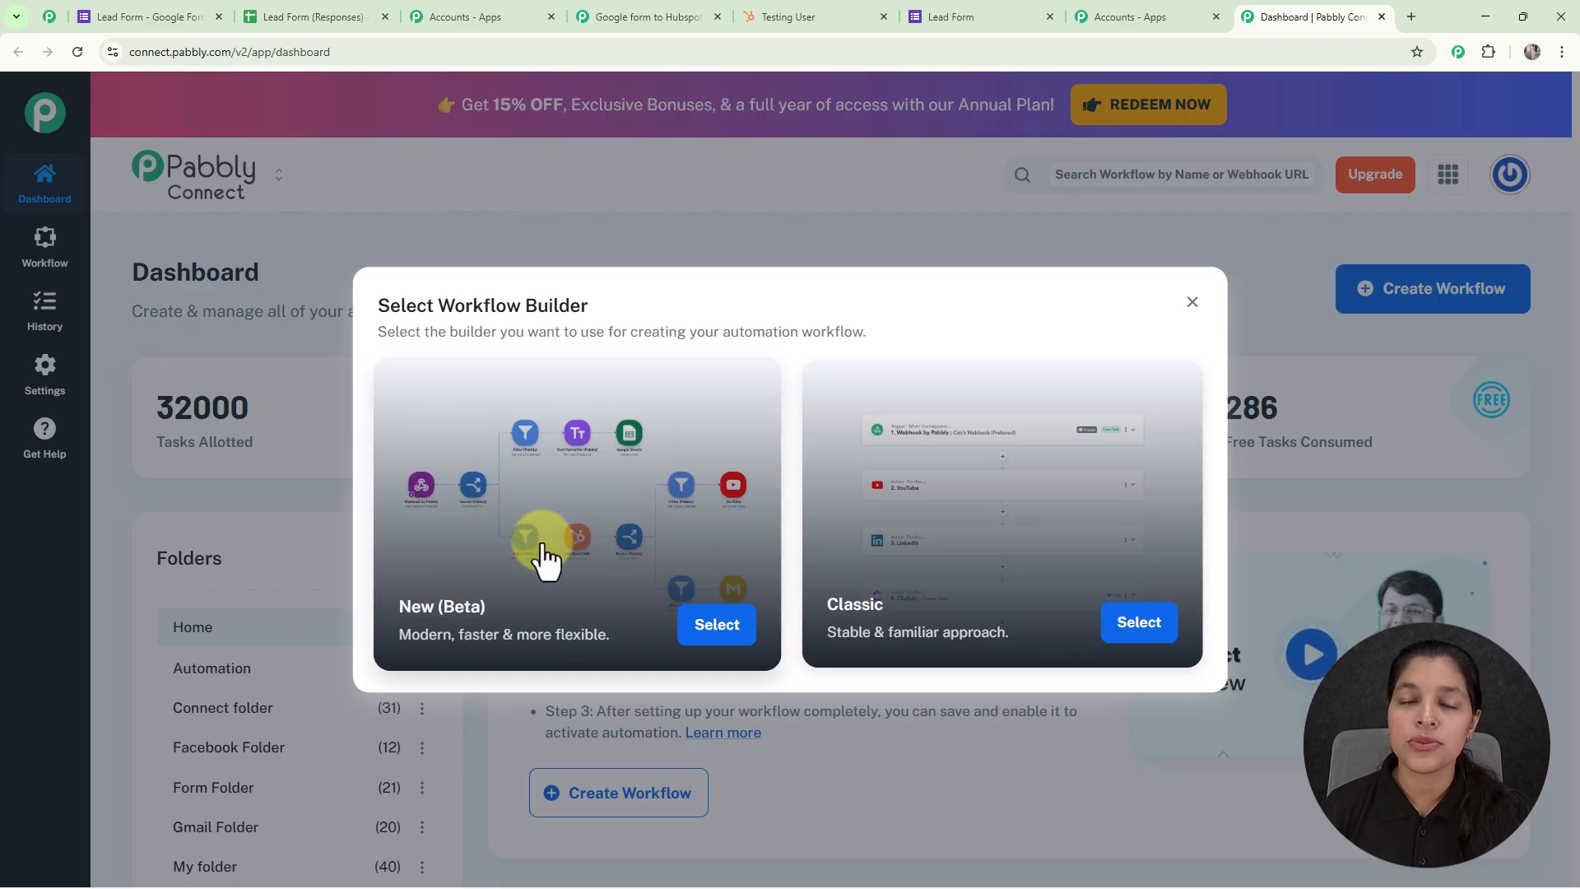
{"action": "left_click", "coordinate": [721, 625]}
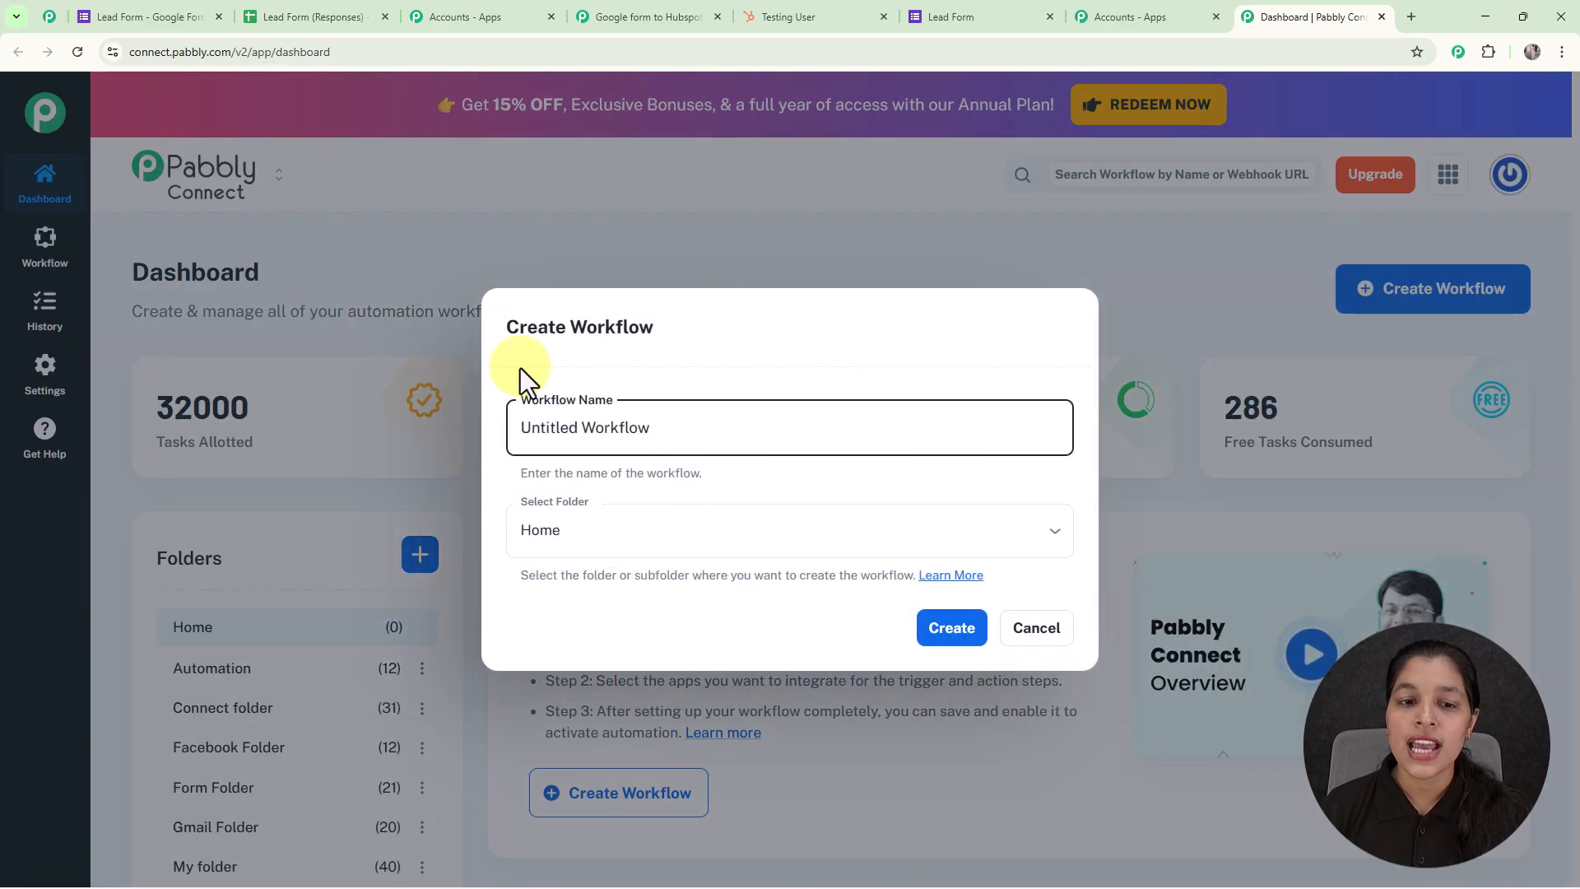
{"action": "left_click_drag", "start_coordinate": [705, 434], "coordinate": [461, 452]}
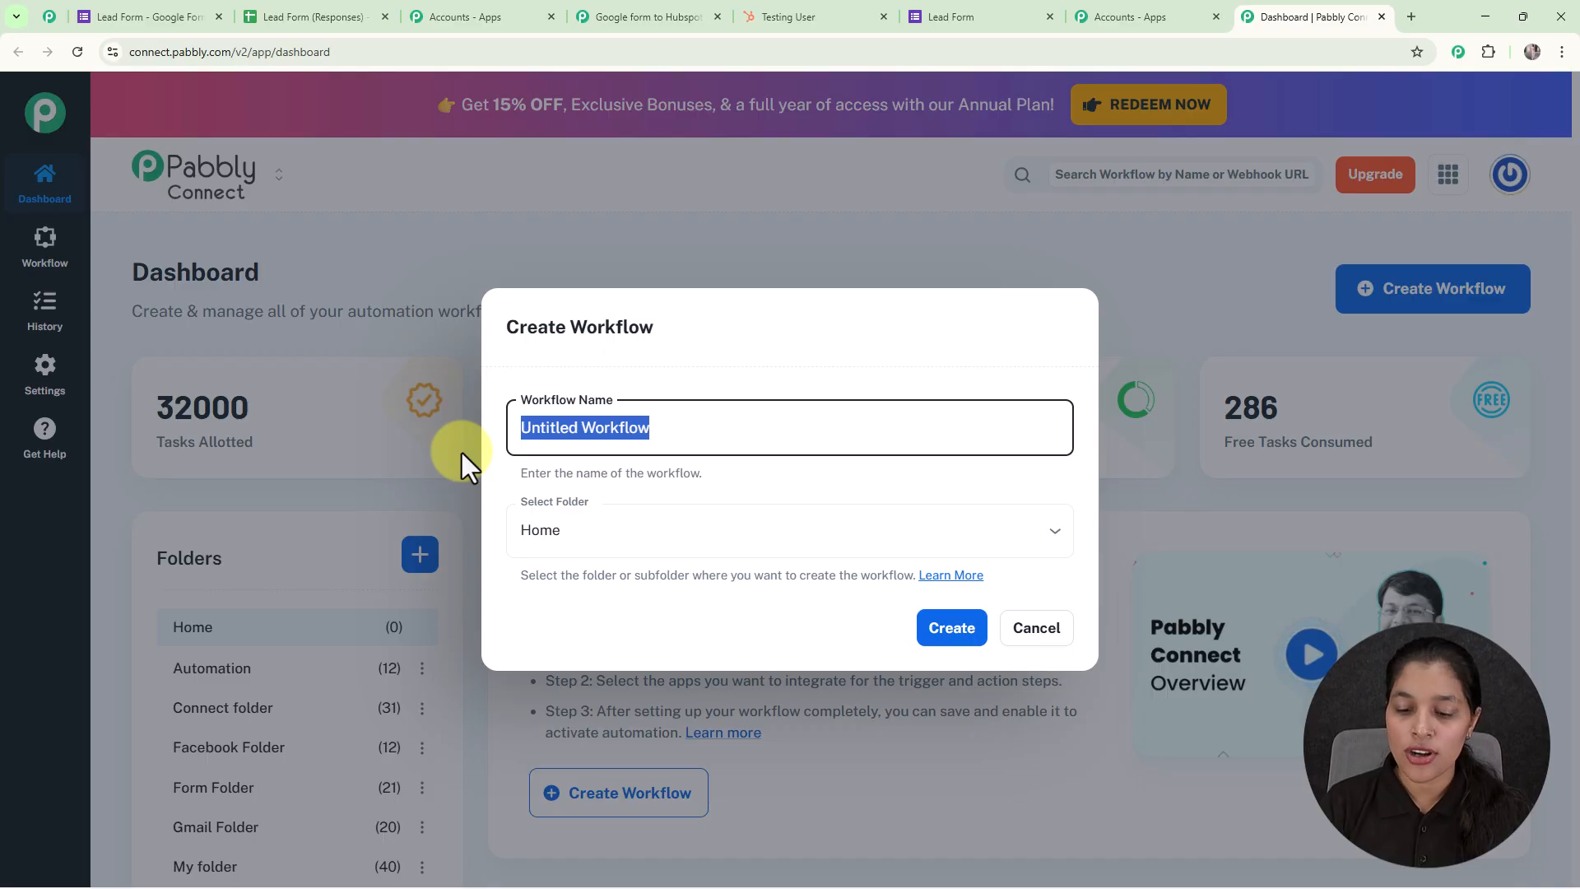
{"action": "key", "text": "BackSpace"}
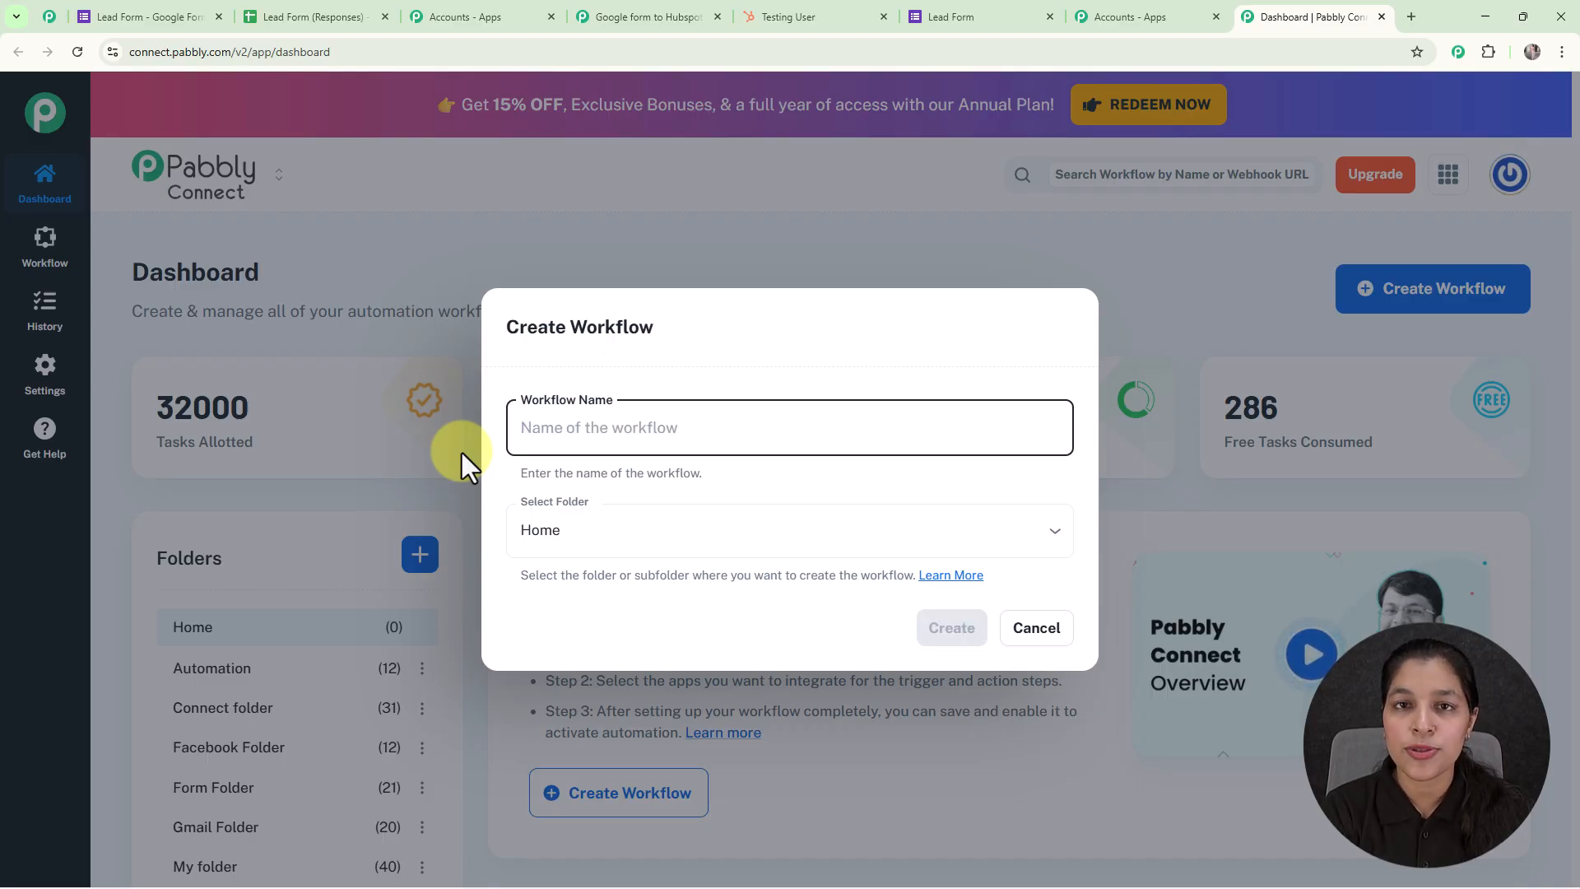
{"action": "type", "text": "Create Contact in Hubspot CRM for Google Form Leads"}
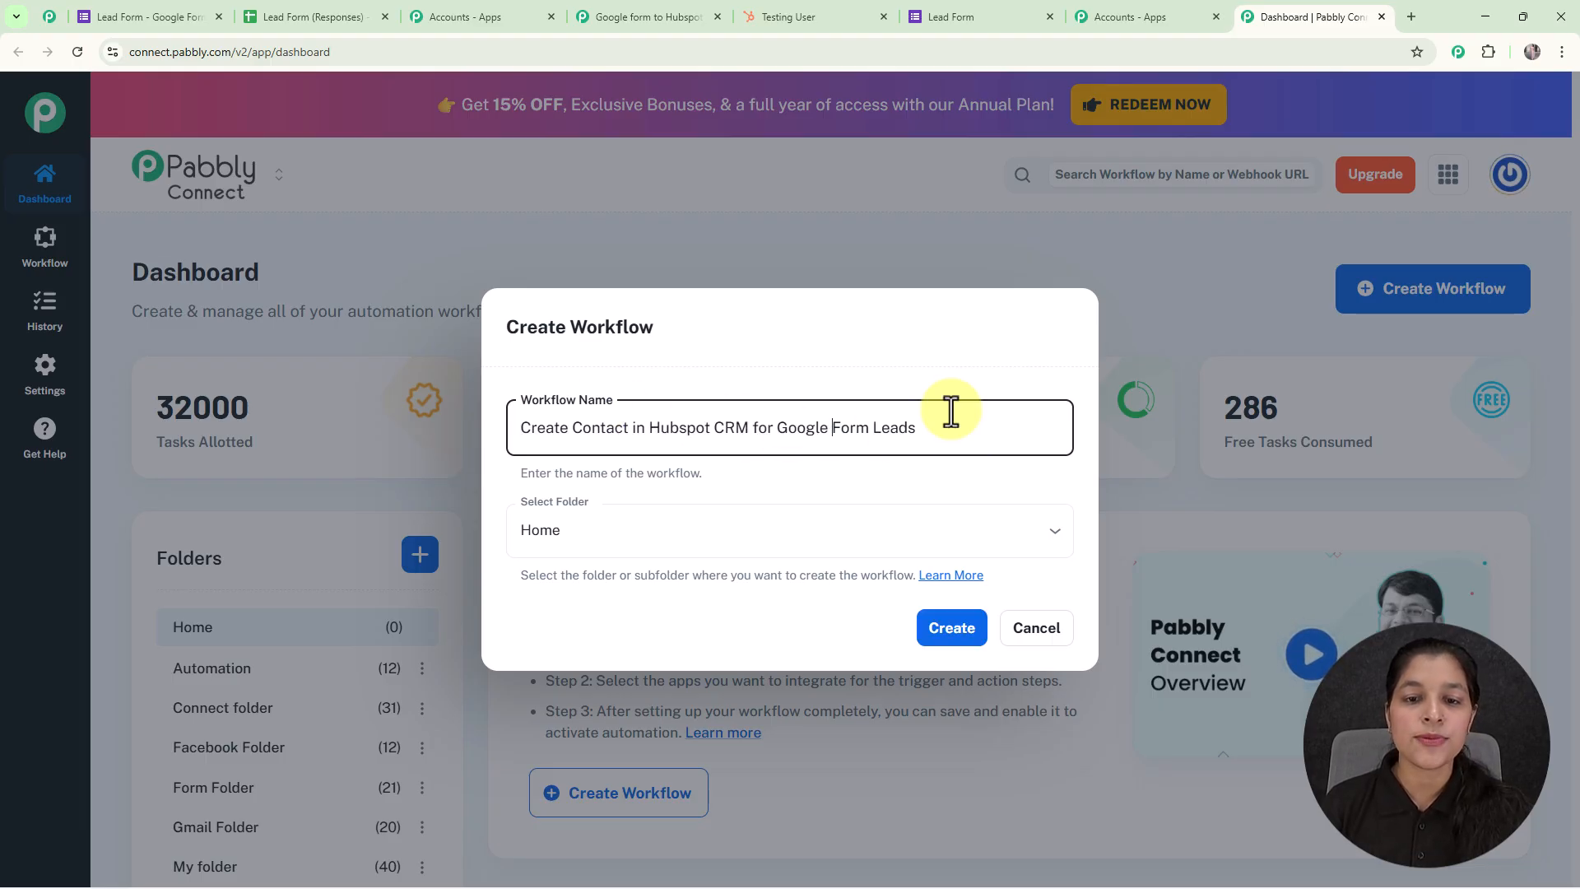
{"action": "left_click", "coordinate": [1056, 533]}
{"action": "left_click", "coordinate": [709, 232]}
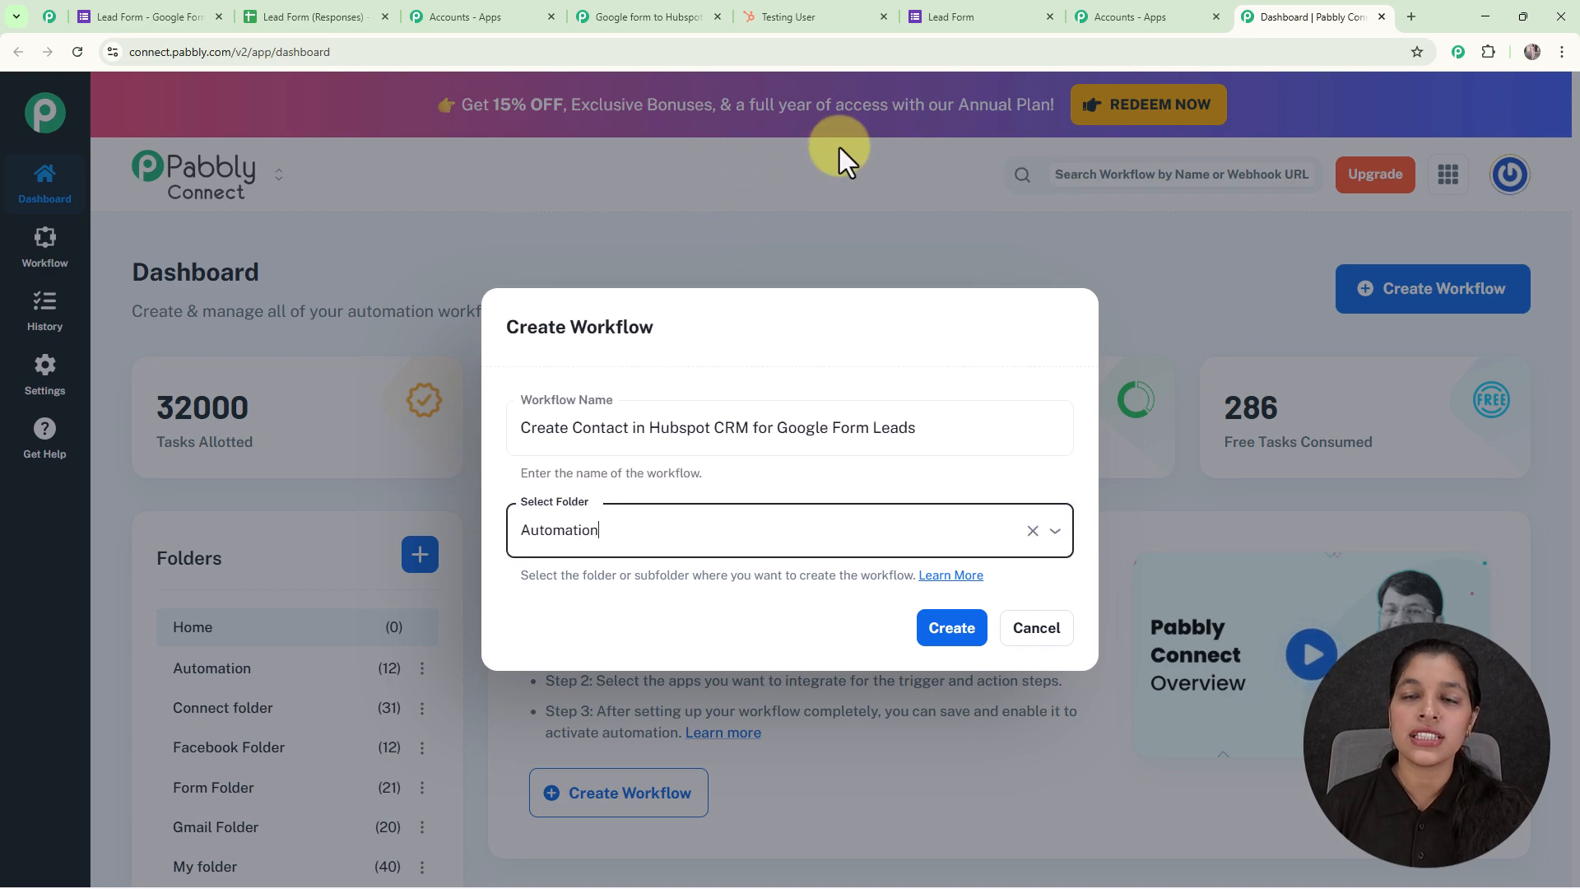
{"action": "left_click", "coordinate": [938, 630]}
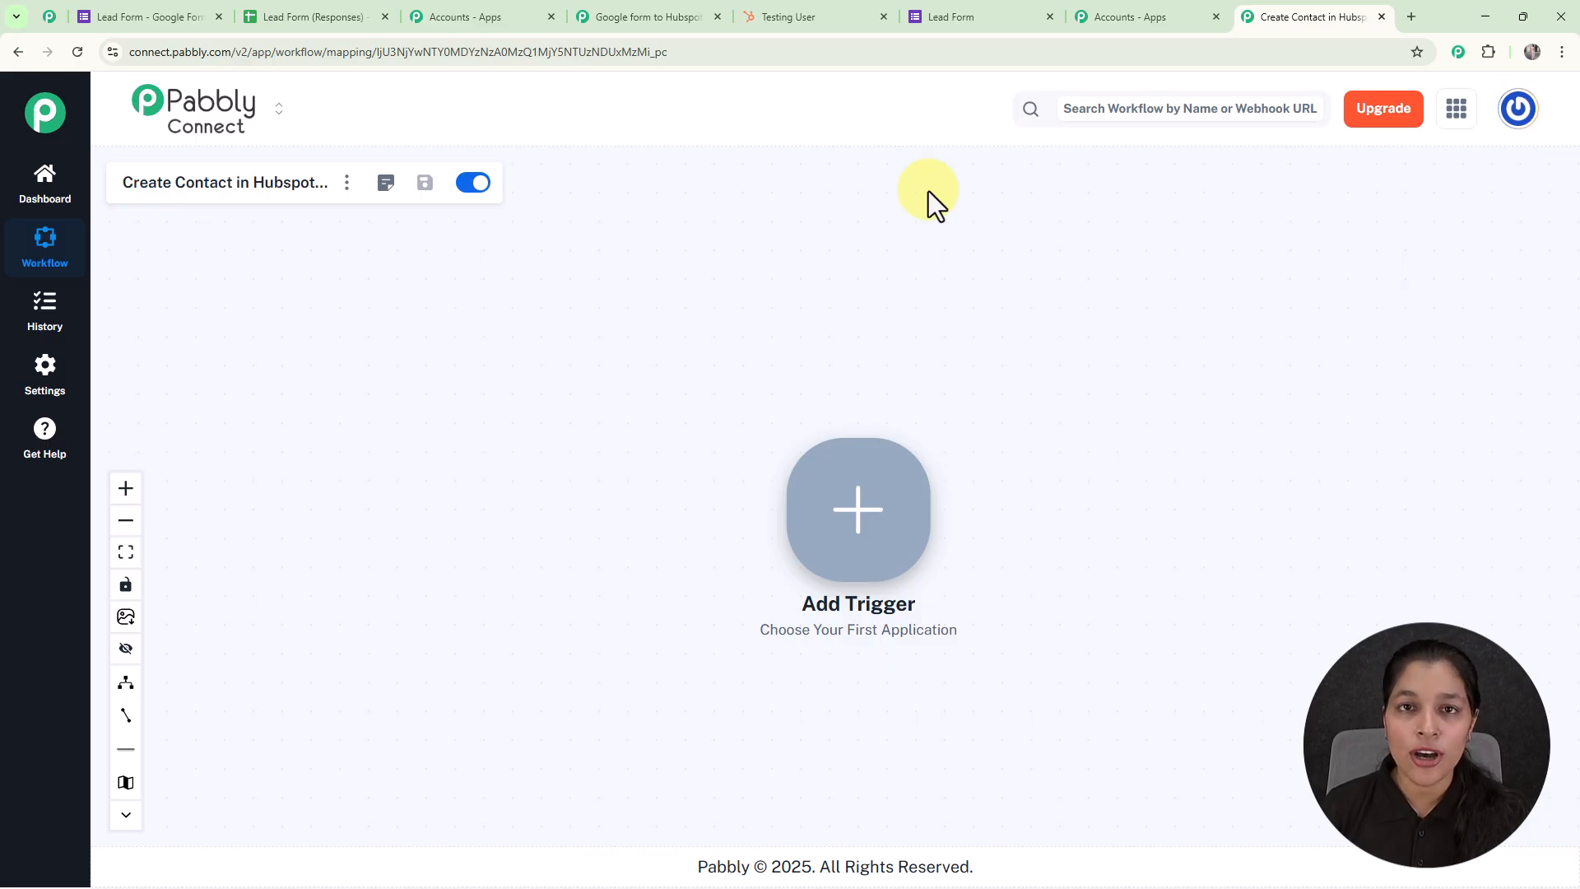
Set the workflow trigger to Google Forms with the New Response Received event and connect it
{"action": "left_click", "coordinate": [860, 514]}
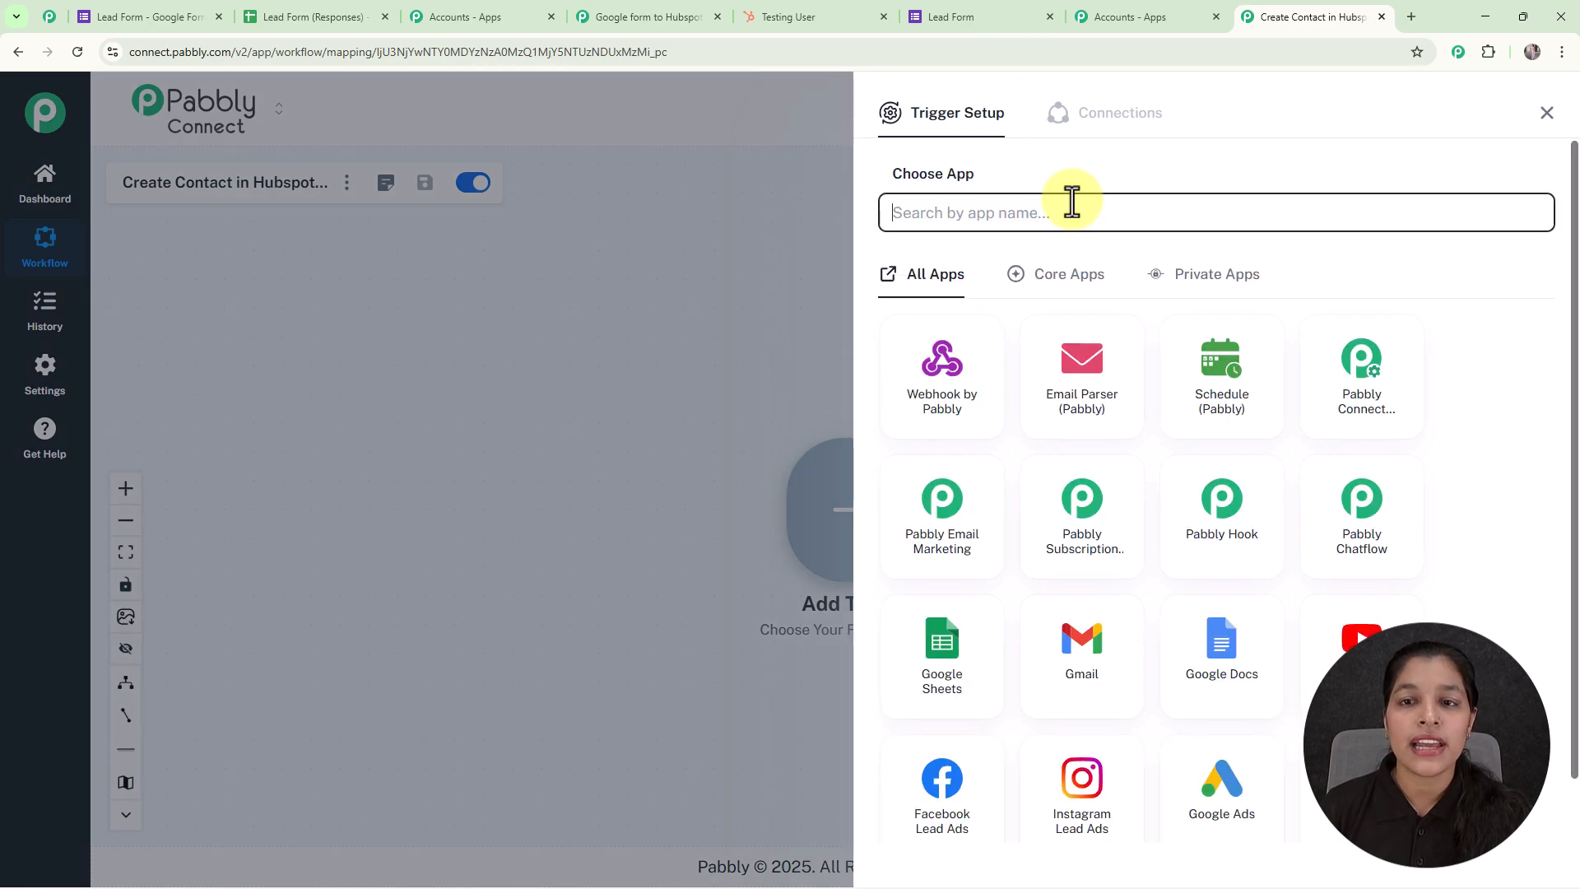
{"action": "left_click", "coordinate": [1020, 209]}
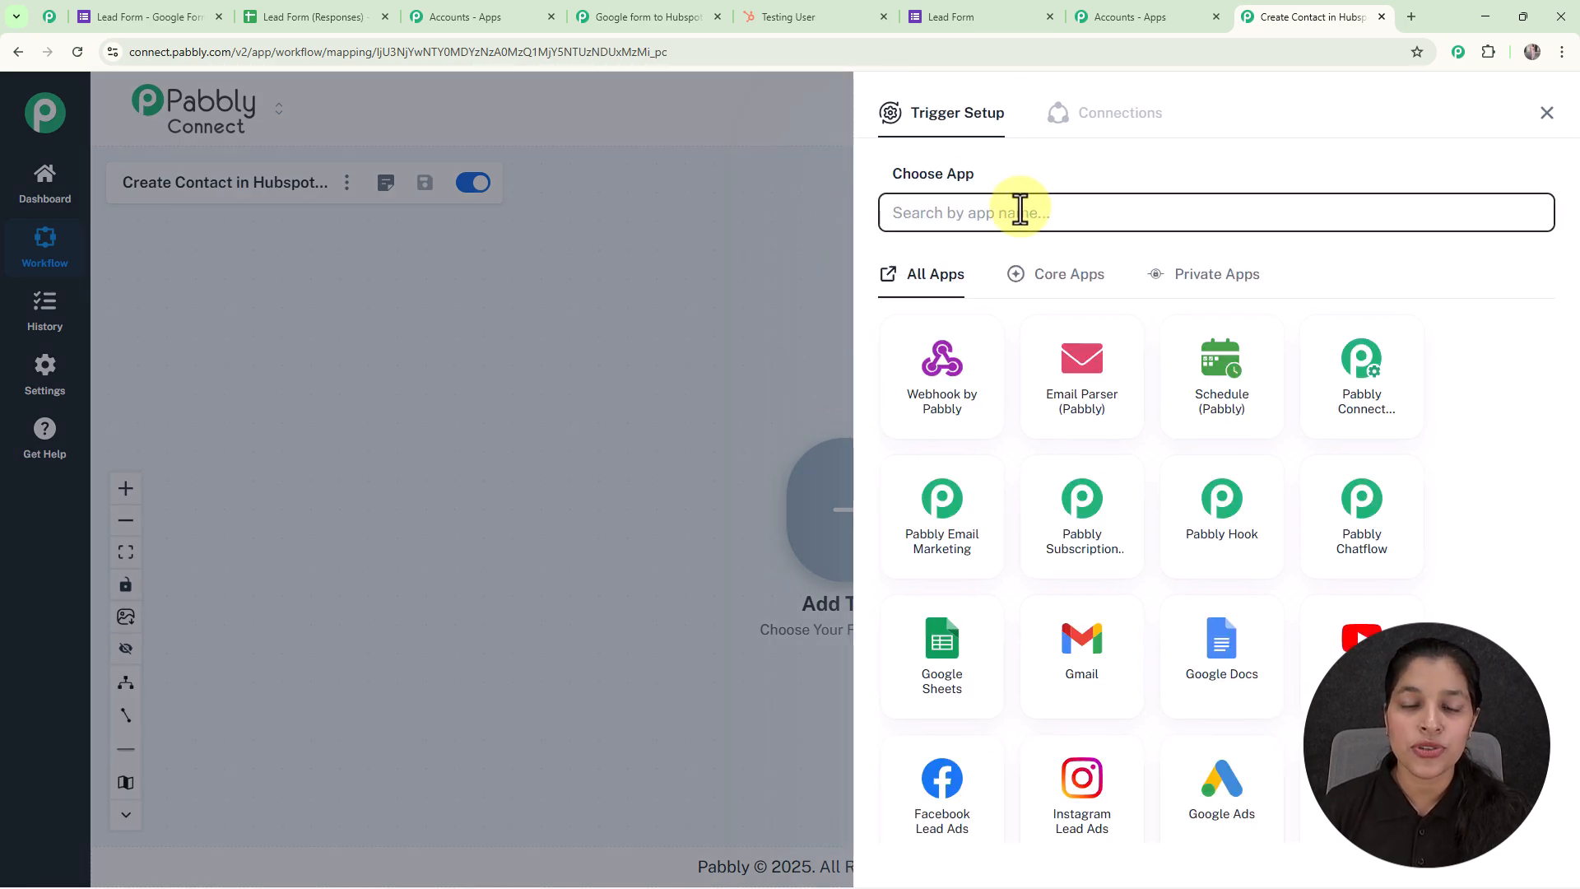
{"action": "type", "text": "Google"}
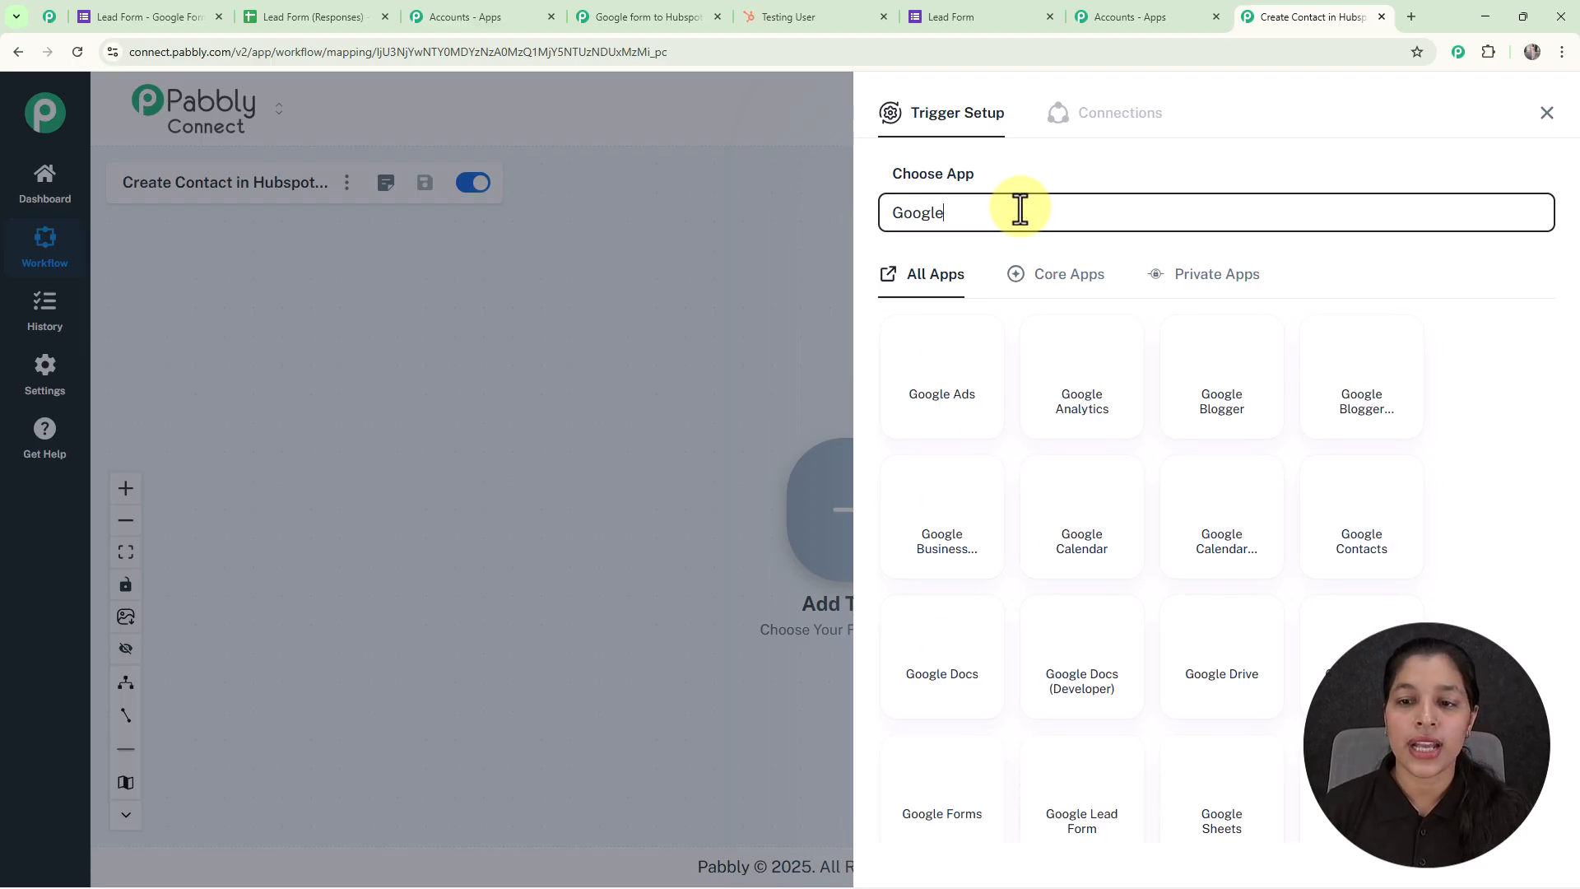
{"action": "left_click", "coordinate": [943, 784]}
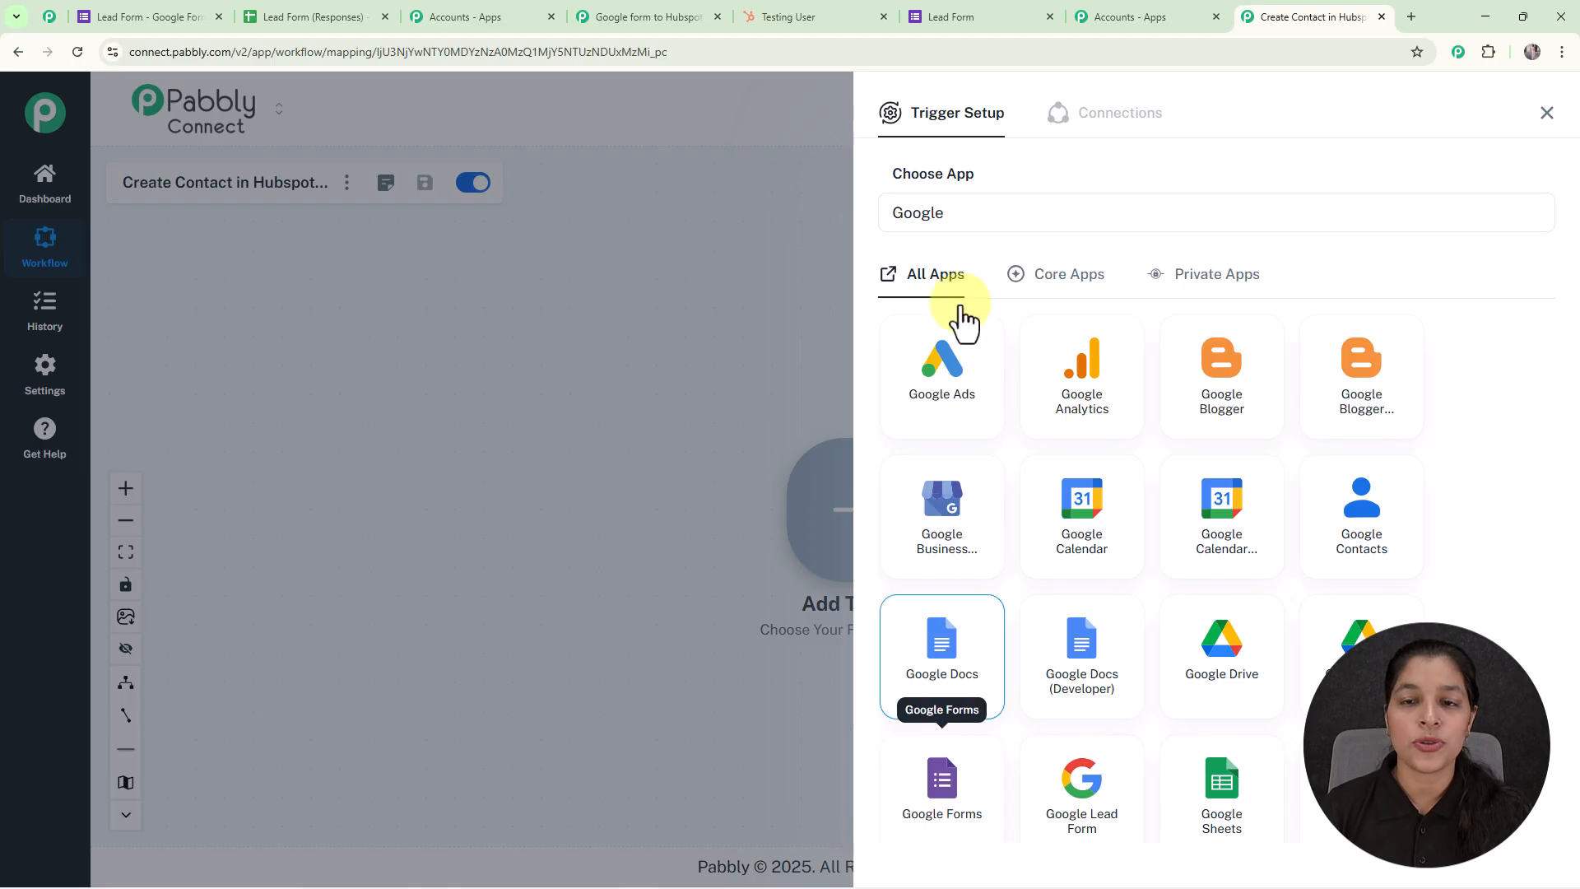
{"action": "left_click", "coordinate": [987, 306]}
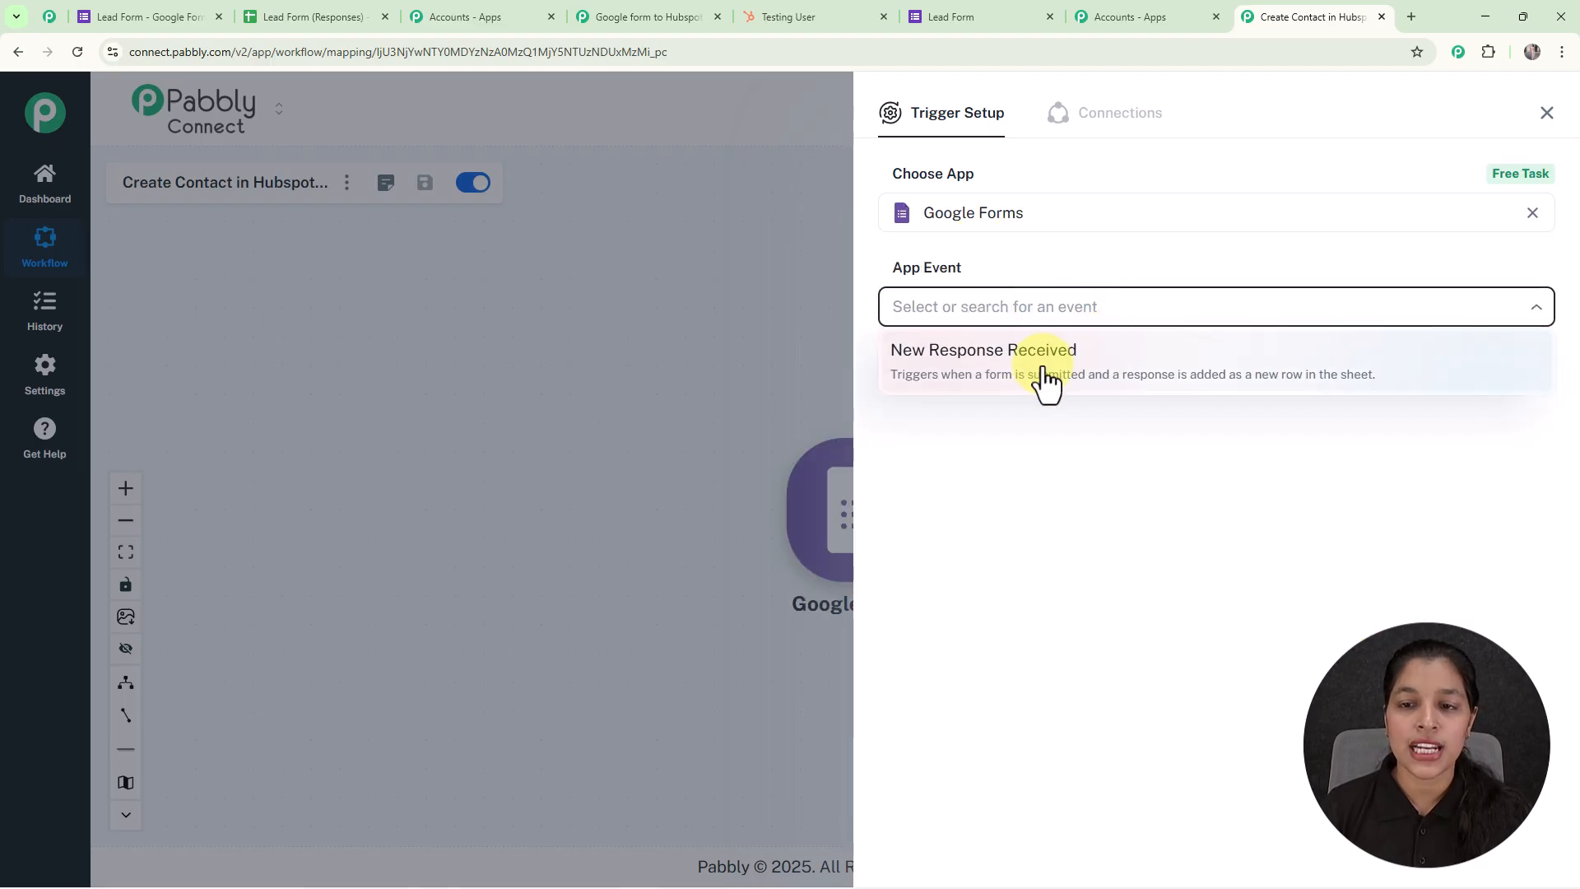
{"action": "left_click", "coordinate": [1045, 378]}
{"action": "left_click", "coordinate": [955, 379]}
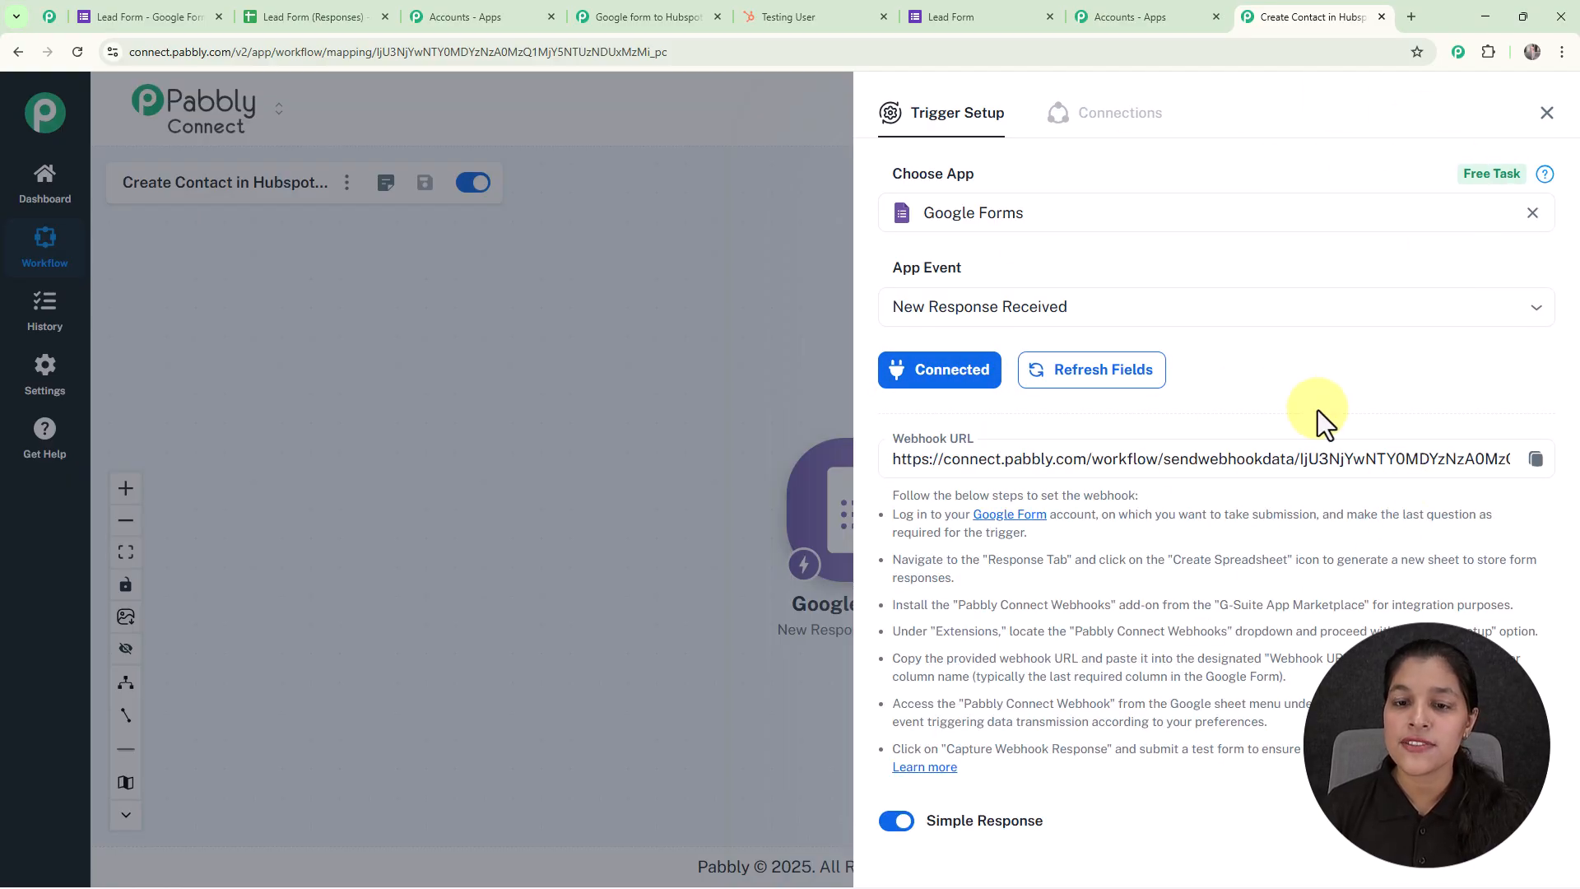
Review the webhook setup instructions, copy the trigger's webhook URL and start capturing the webhook response
{"action": "scroll", "coordinate": [1319, 423], "scroll_direction": "down", "scroll_amount": 2}
{"action": "left_click_drag", "start_coordinate": [882, 442], "coordinate": [941, 698]}
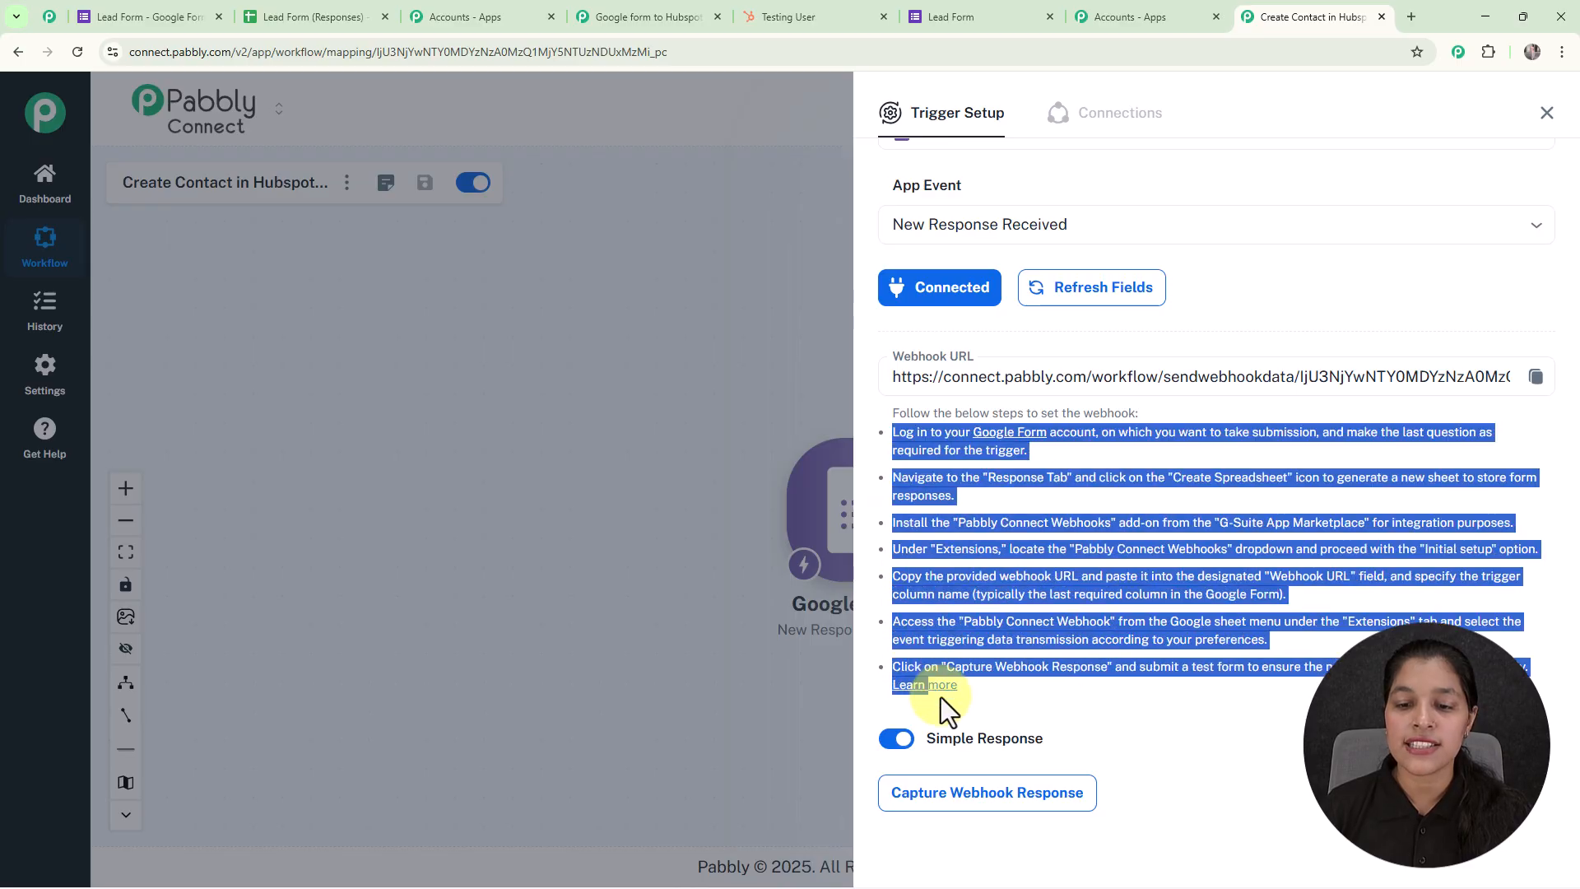
{"action": "left_click", "coordinate": [1185, 442]}
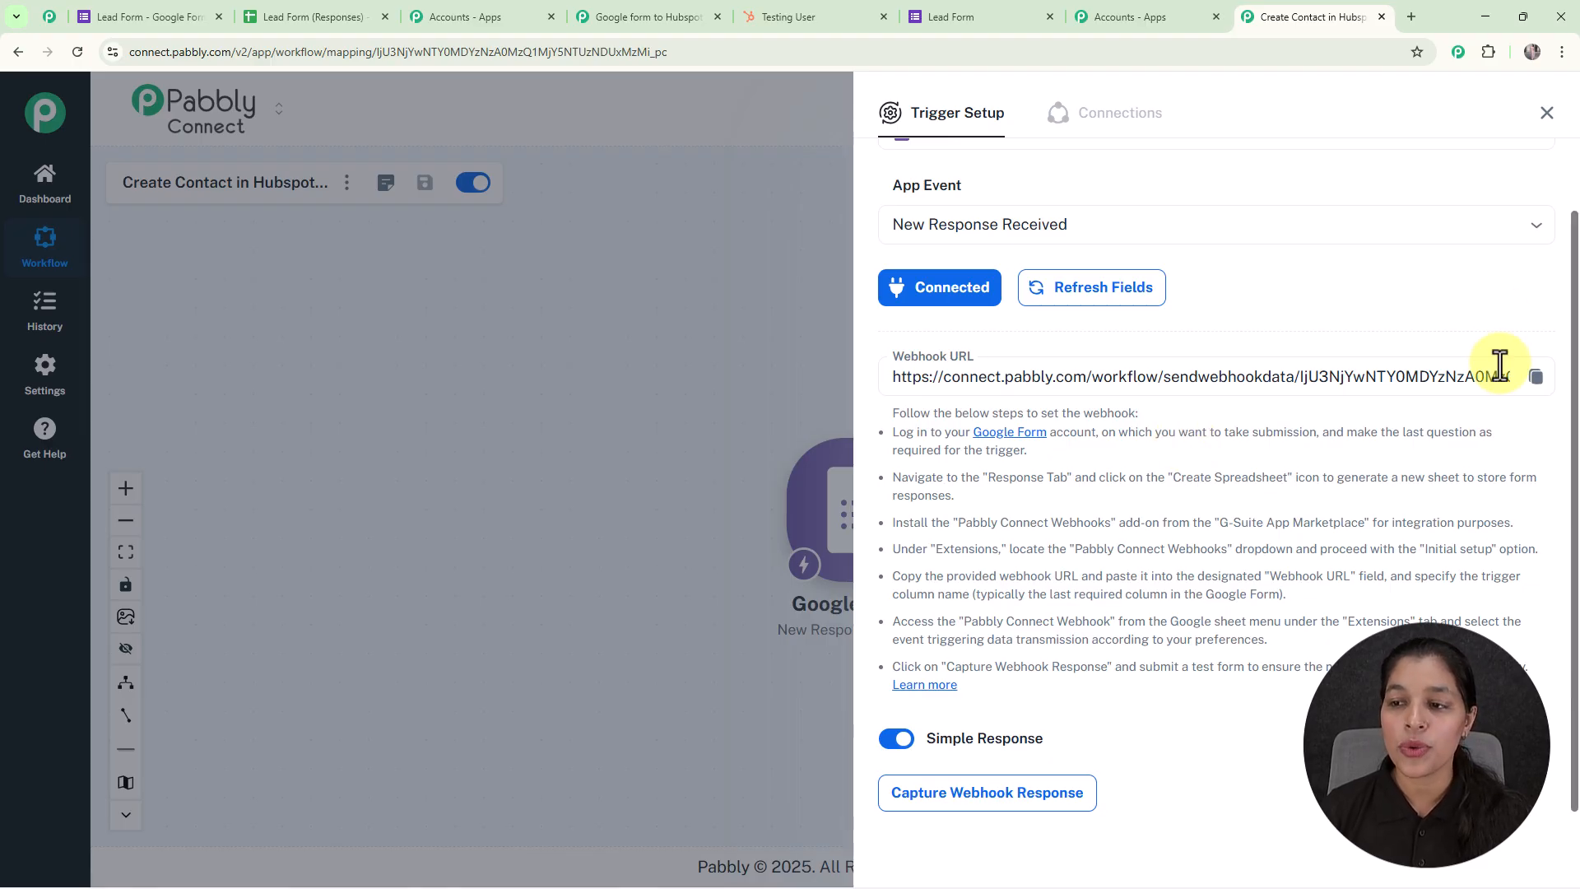
{"action": "left_click", "coordinate": [1537, 378]}
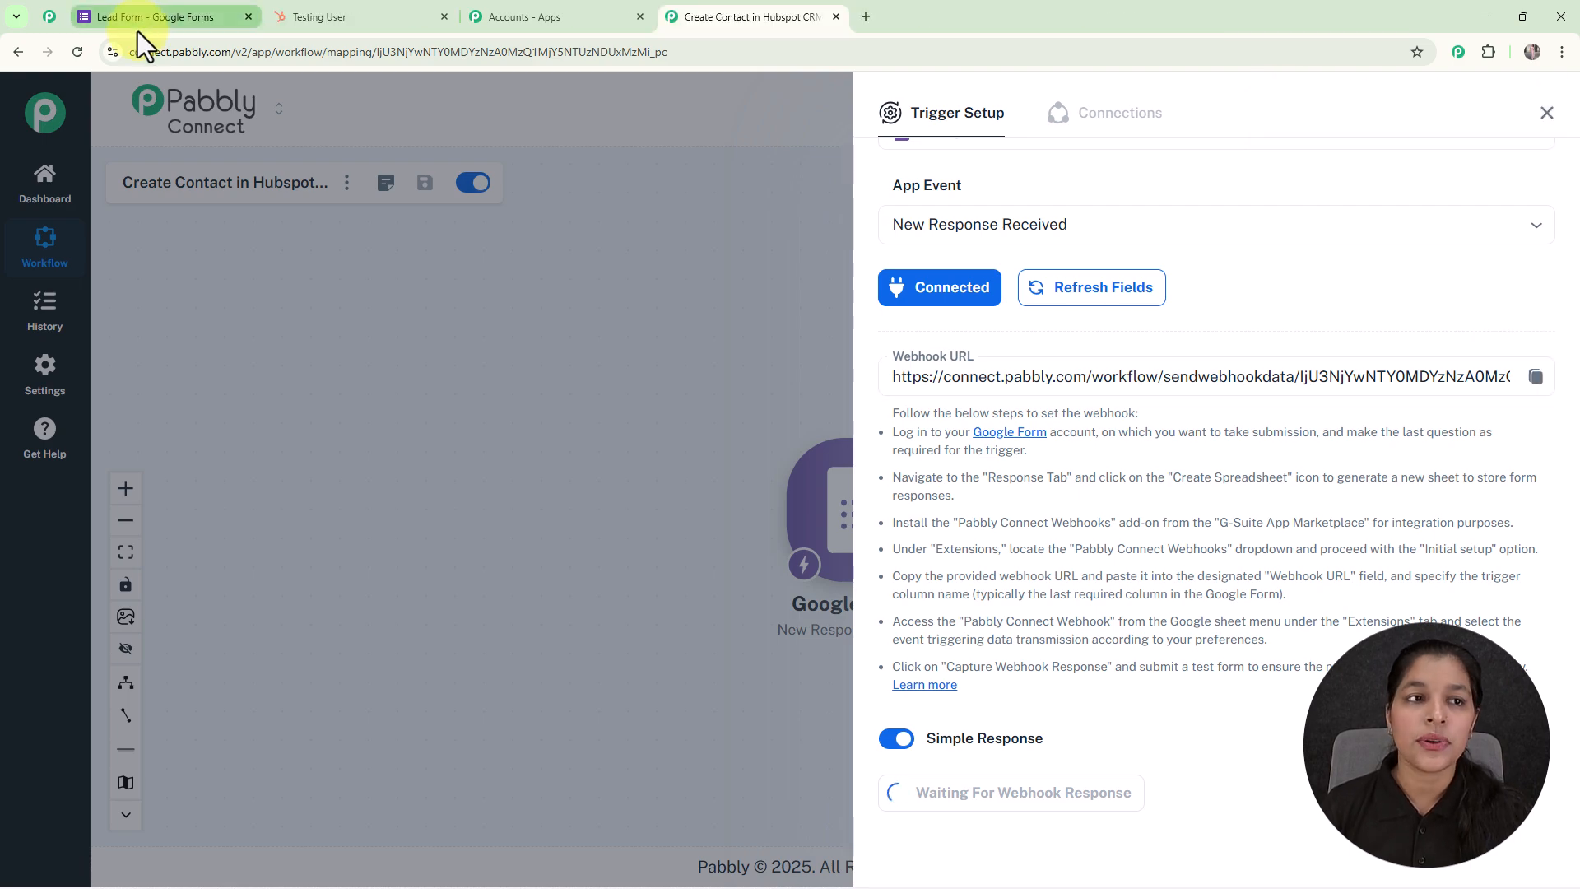
Switch to the Lead Form in Google Forms and open the spreadsheet for its responses
{"action": "left_click", "coordinate": [137, 18]}
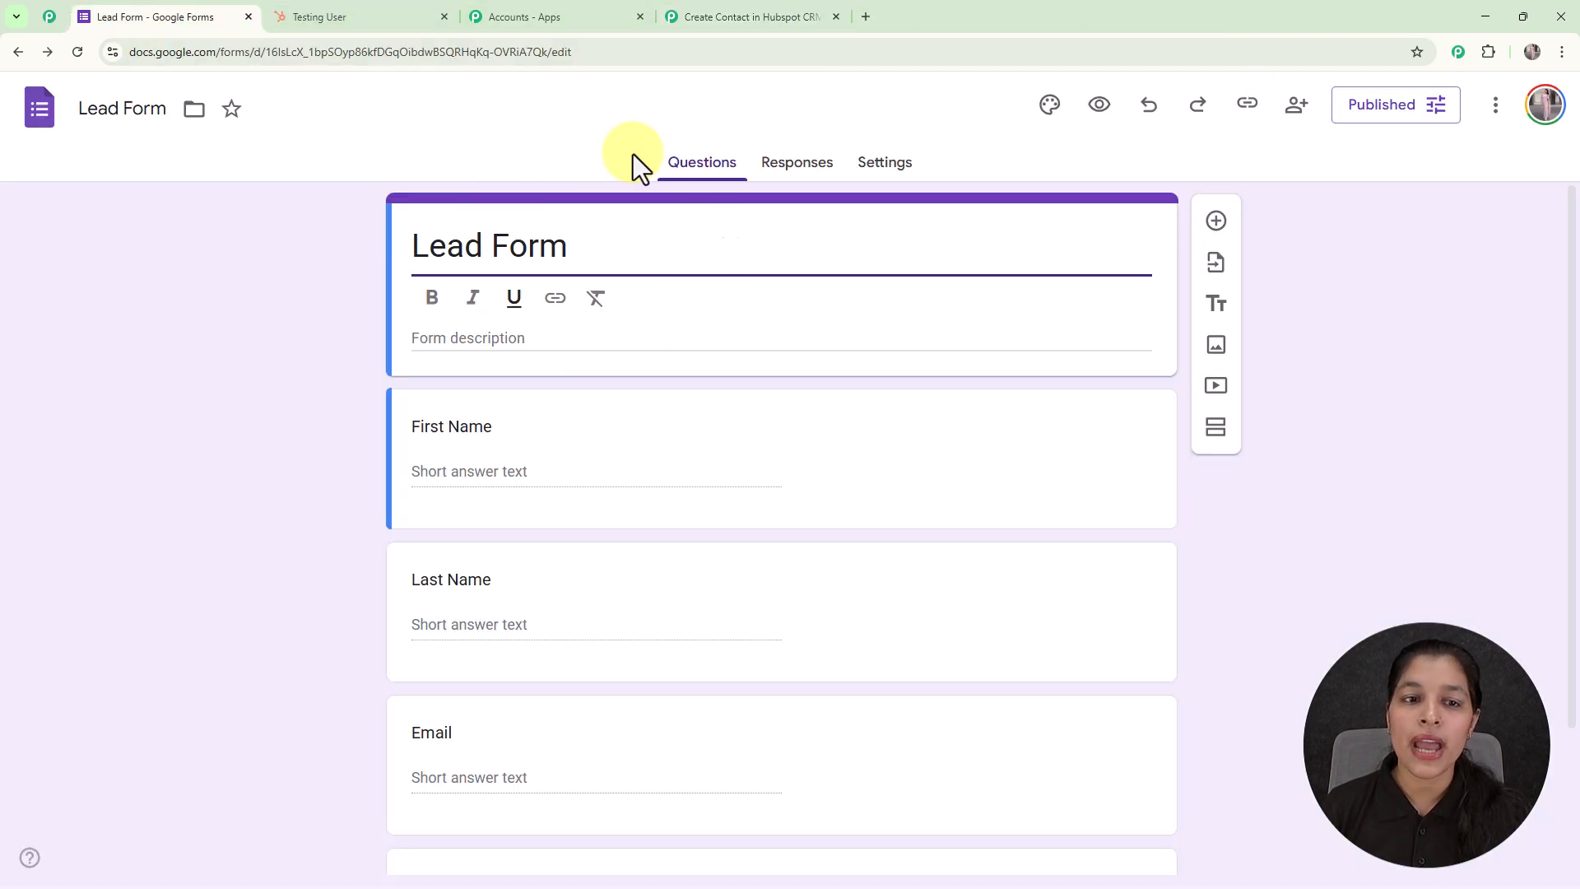
{"action": "left_click", "coordinate": [788, 169]}
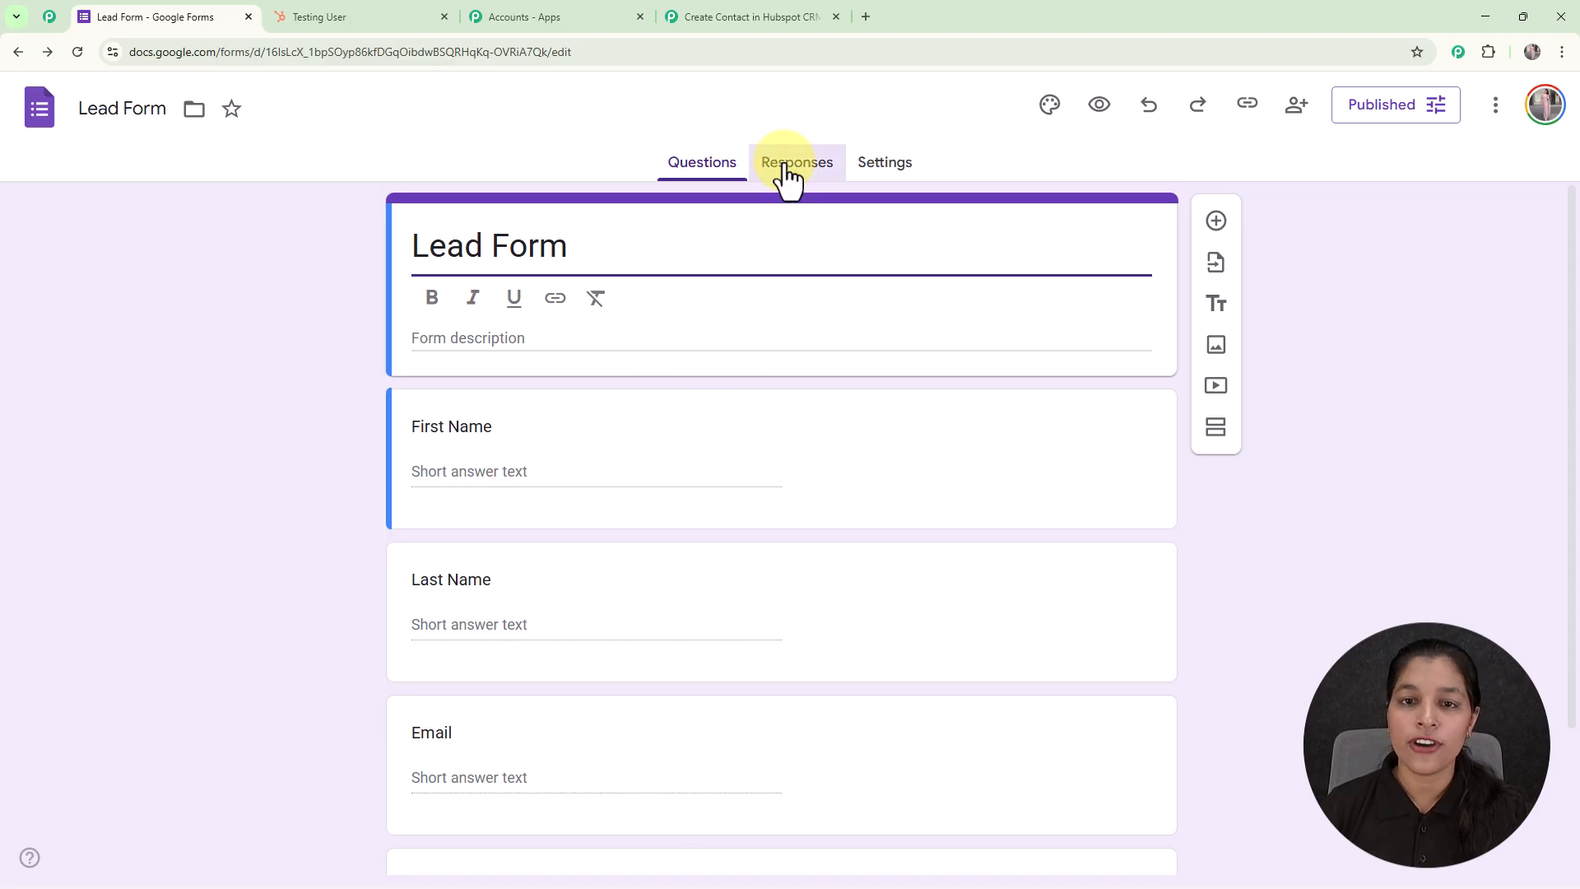
{"action": "left_click", "coordinate": [1051, 245]}
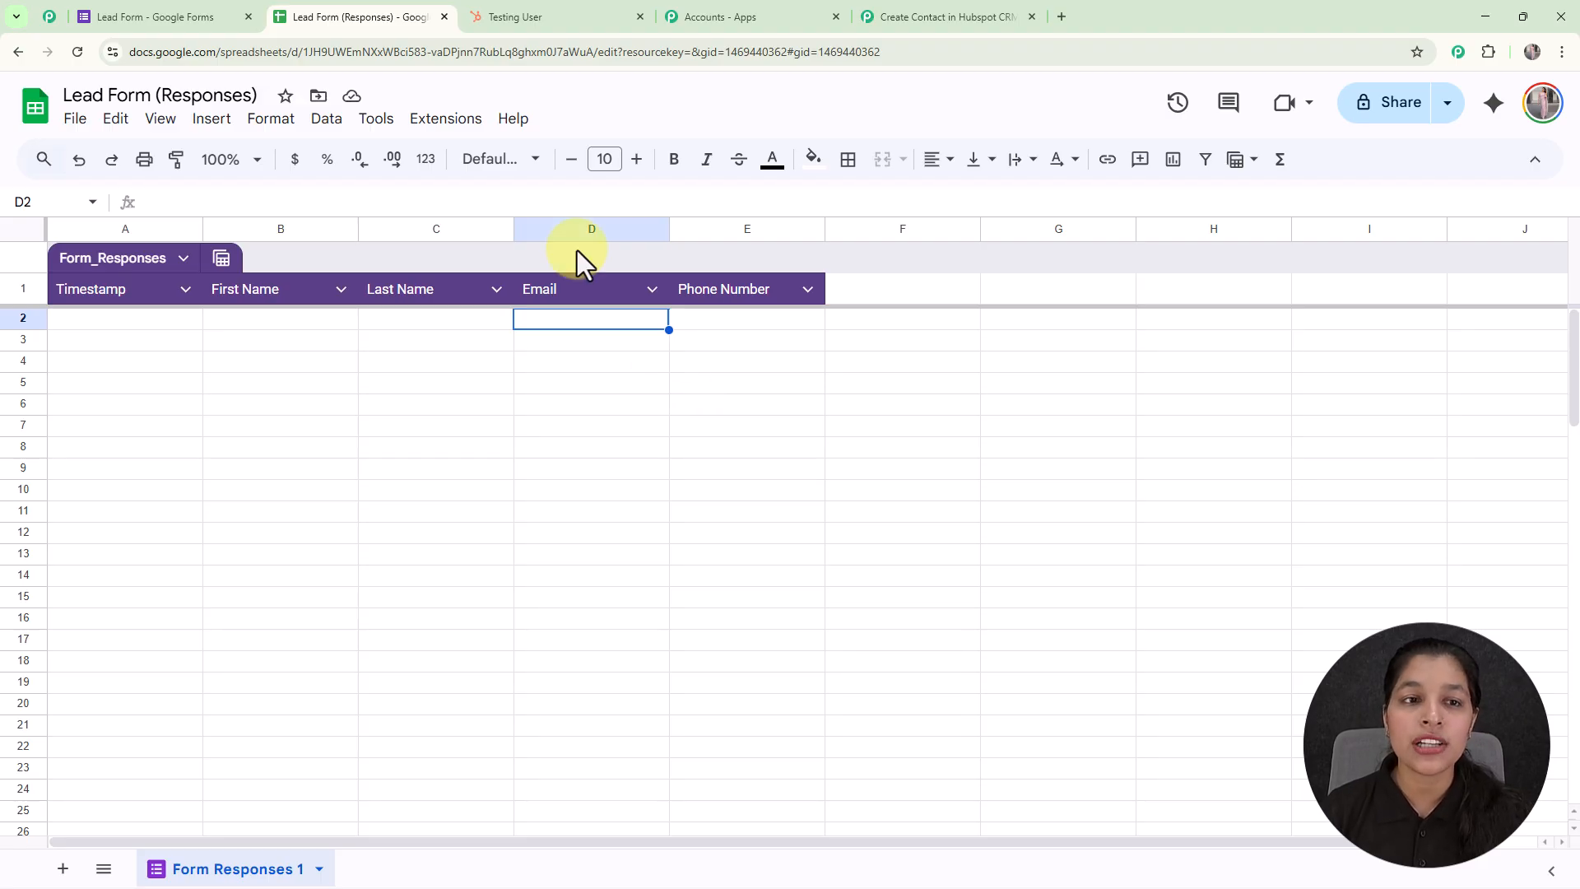
Search the Google Workspace Marketplace for the Pabbly Connect Webhooks add-on, check its installation status and close the marketplace
{"action": "left_click", "coordinate": [478, 120]}
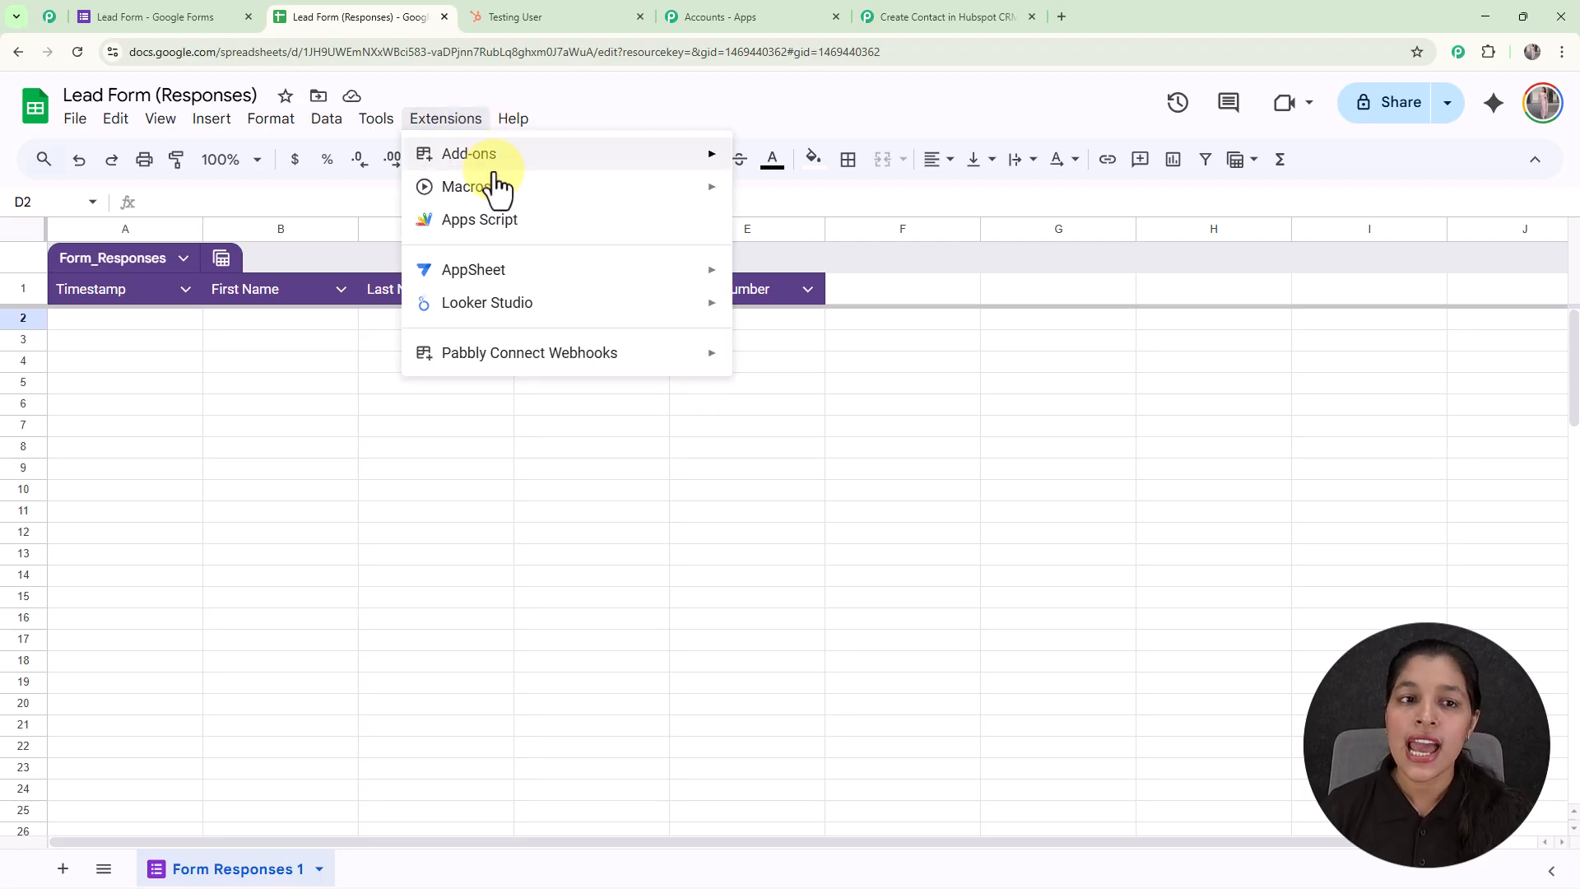
{"action": "mouse_move", "coordinate": [494, 169]}
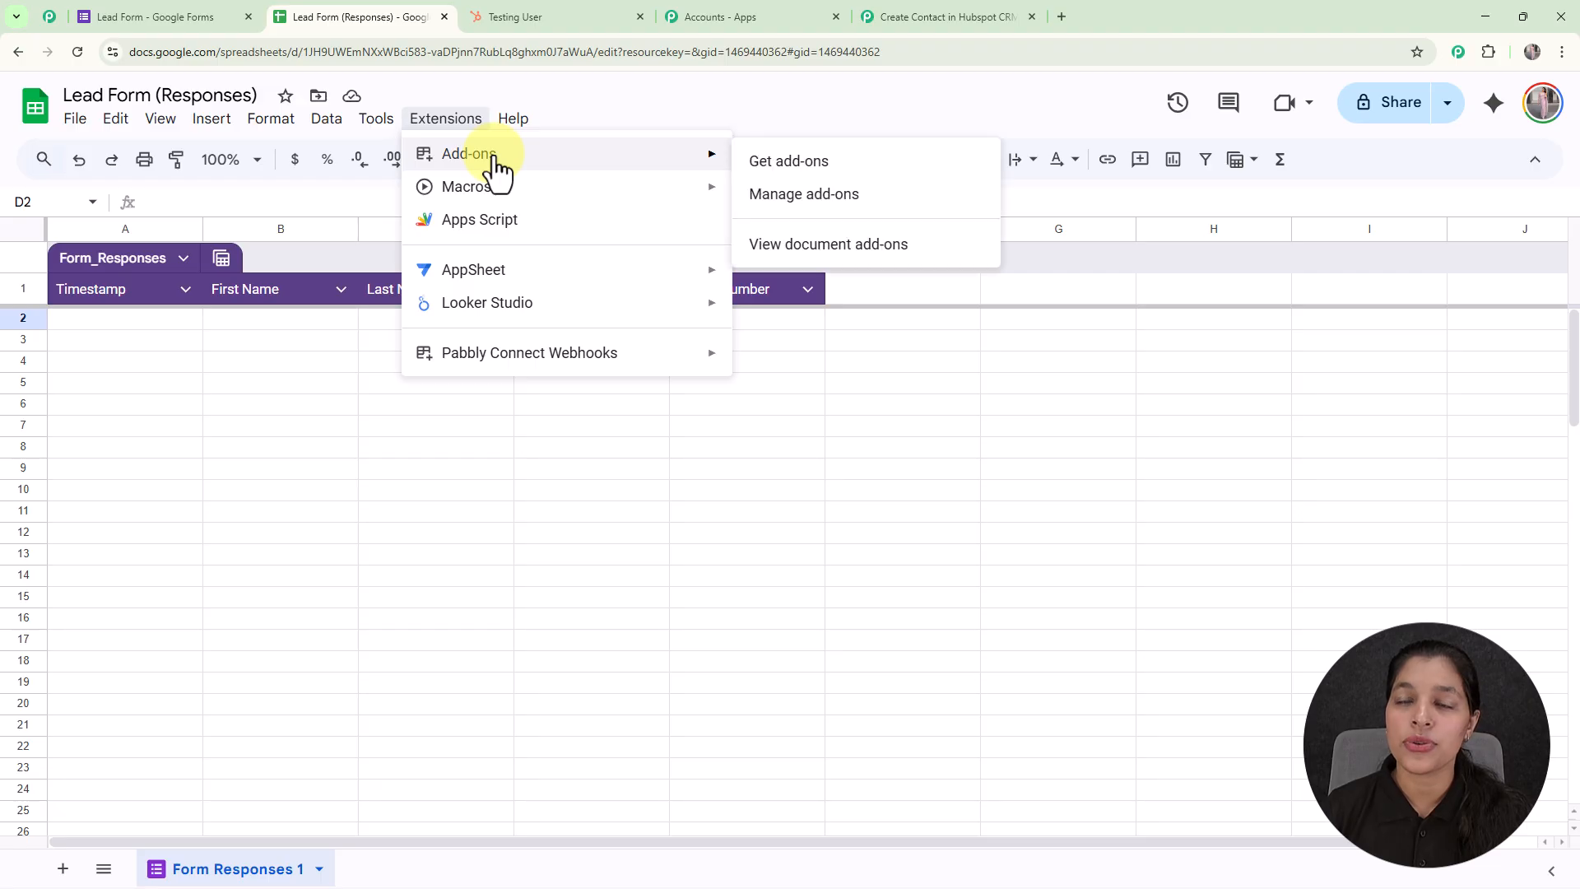
{"action": "left_click", "coordinate": [806, 165]}
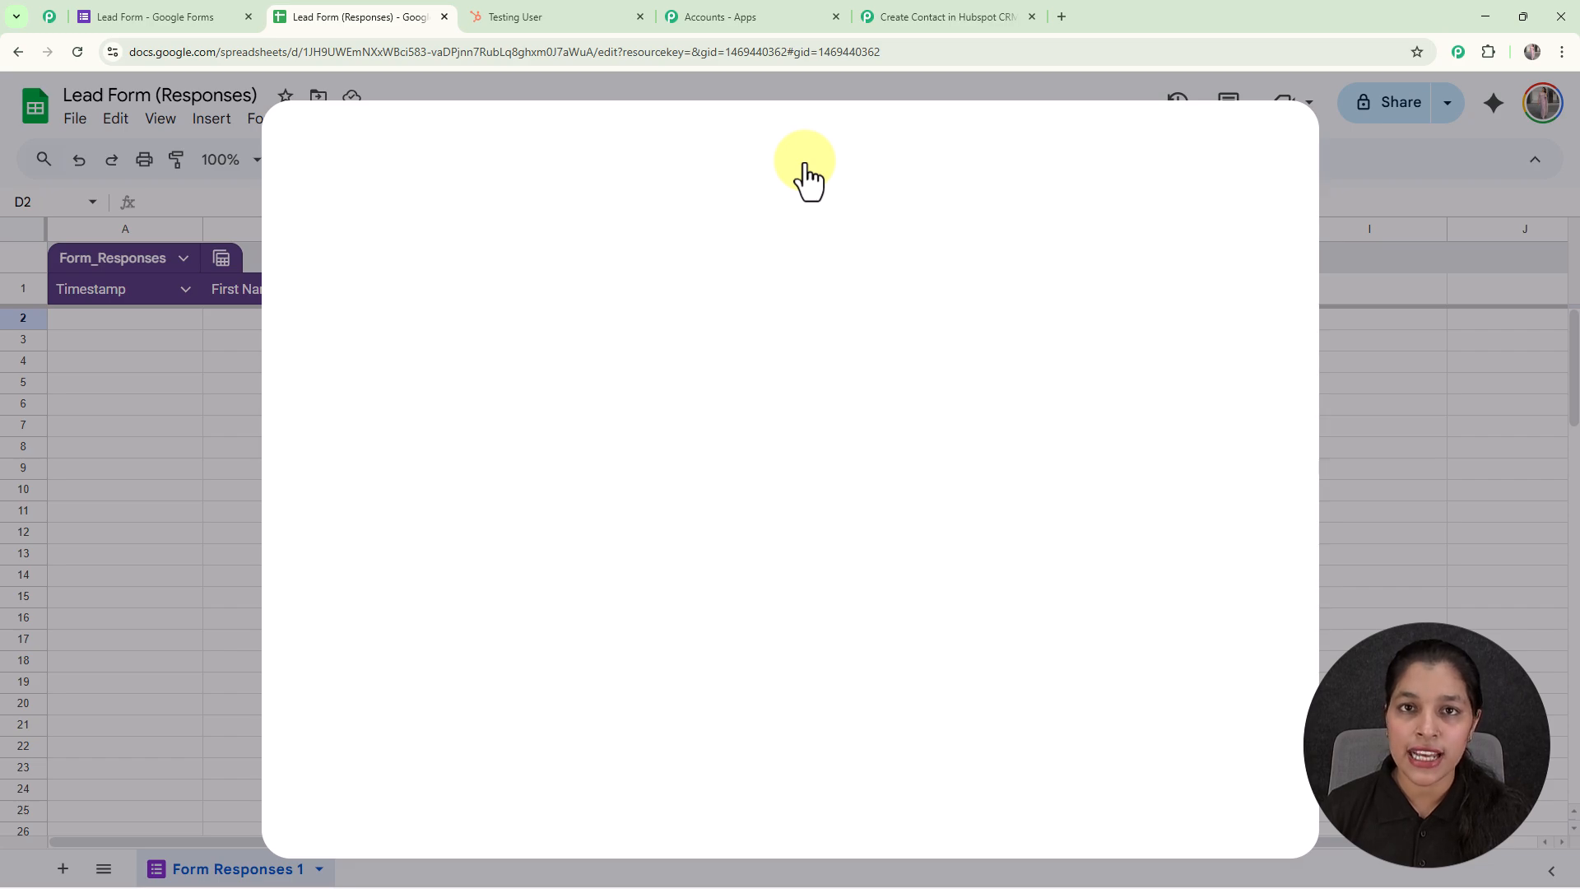
{"action": "left_click", "coordinate": [804, 157]}
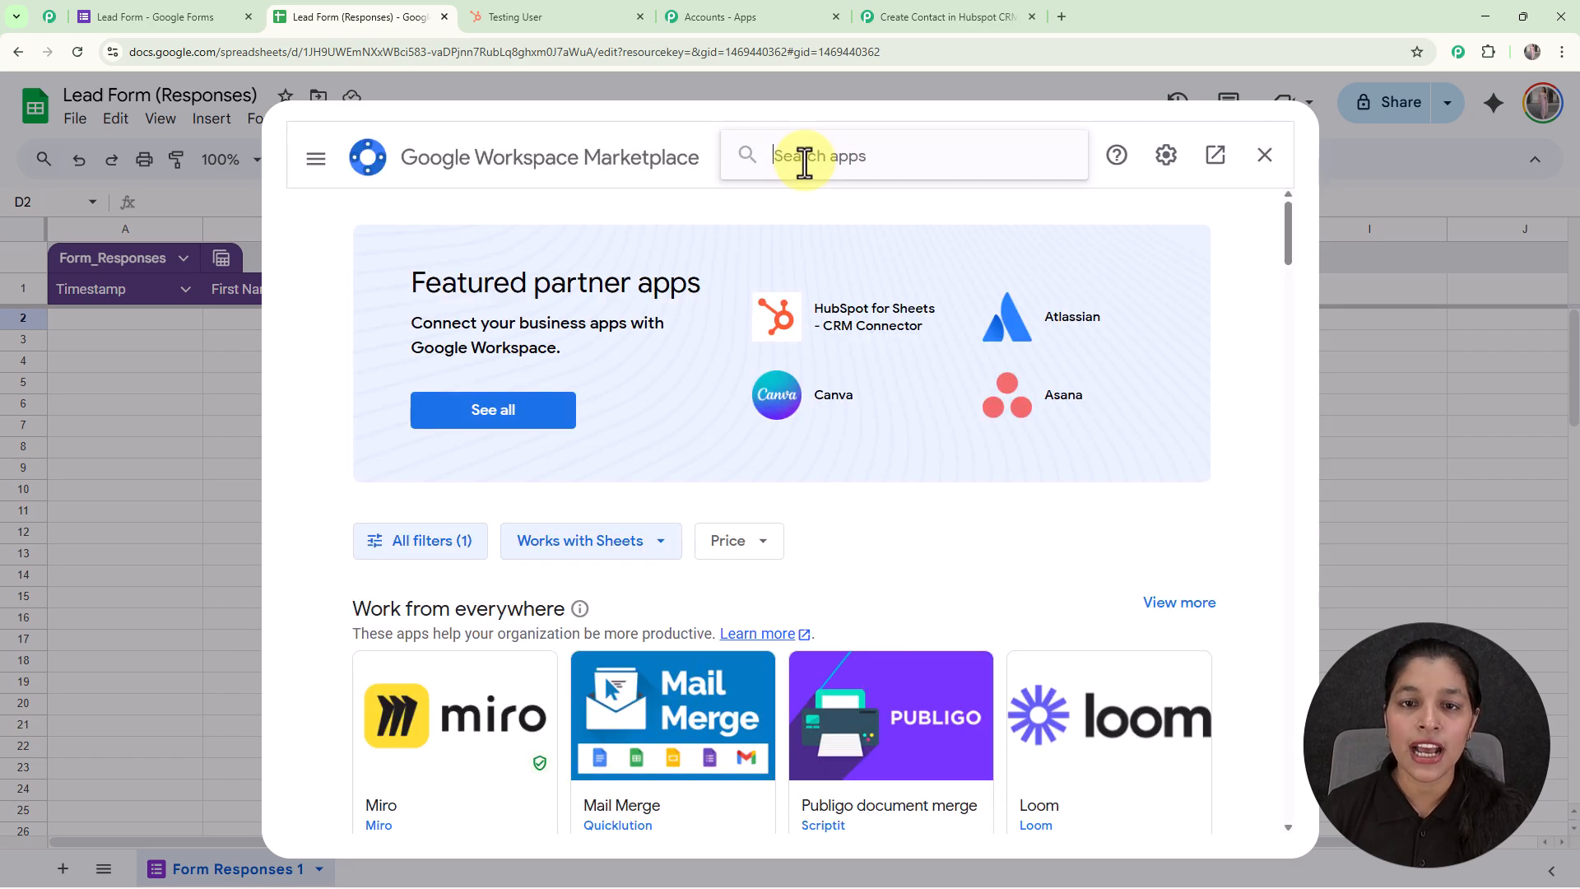
{"action": "type", "text": "P"}
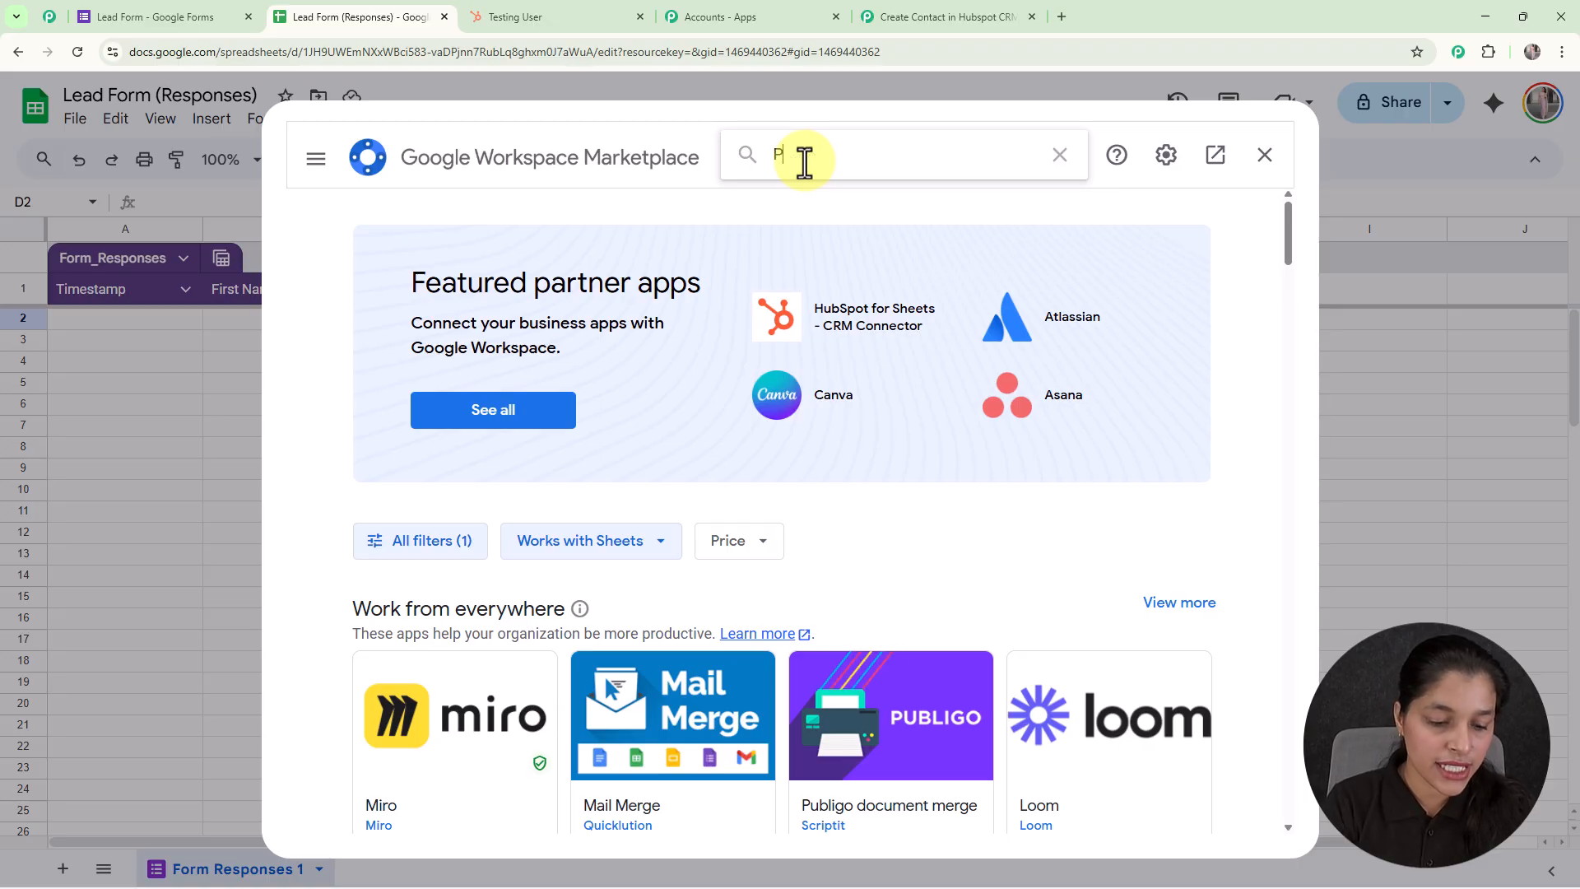
{"action": "type", "text": "abbly"}
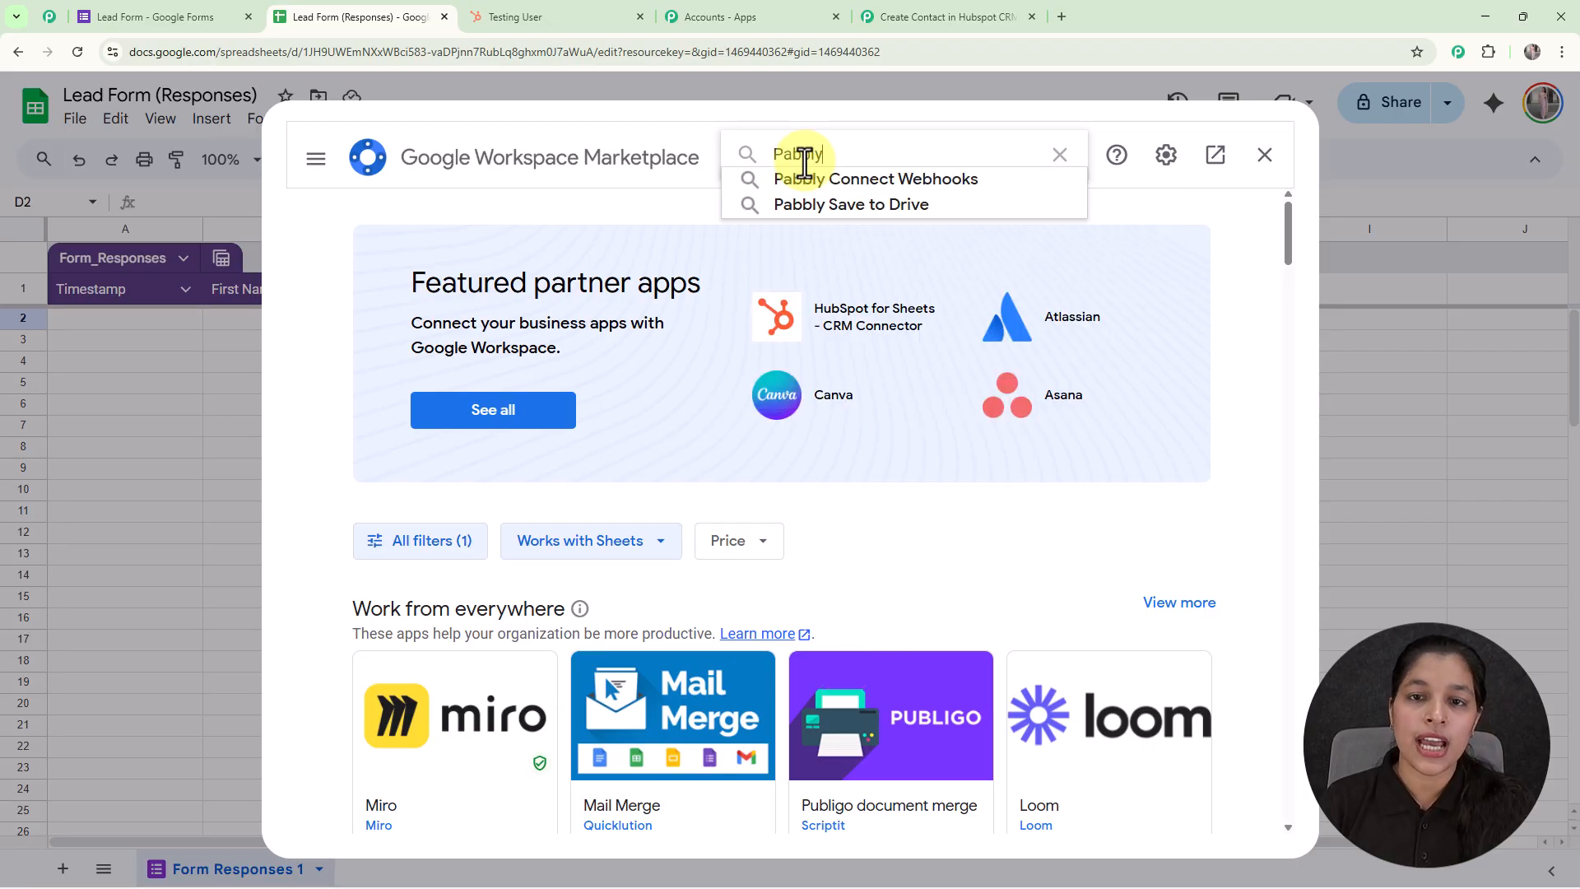
{"action": "left_click", "coordinate": [793, 185]}
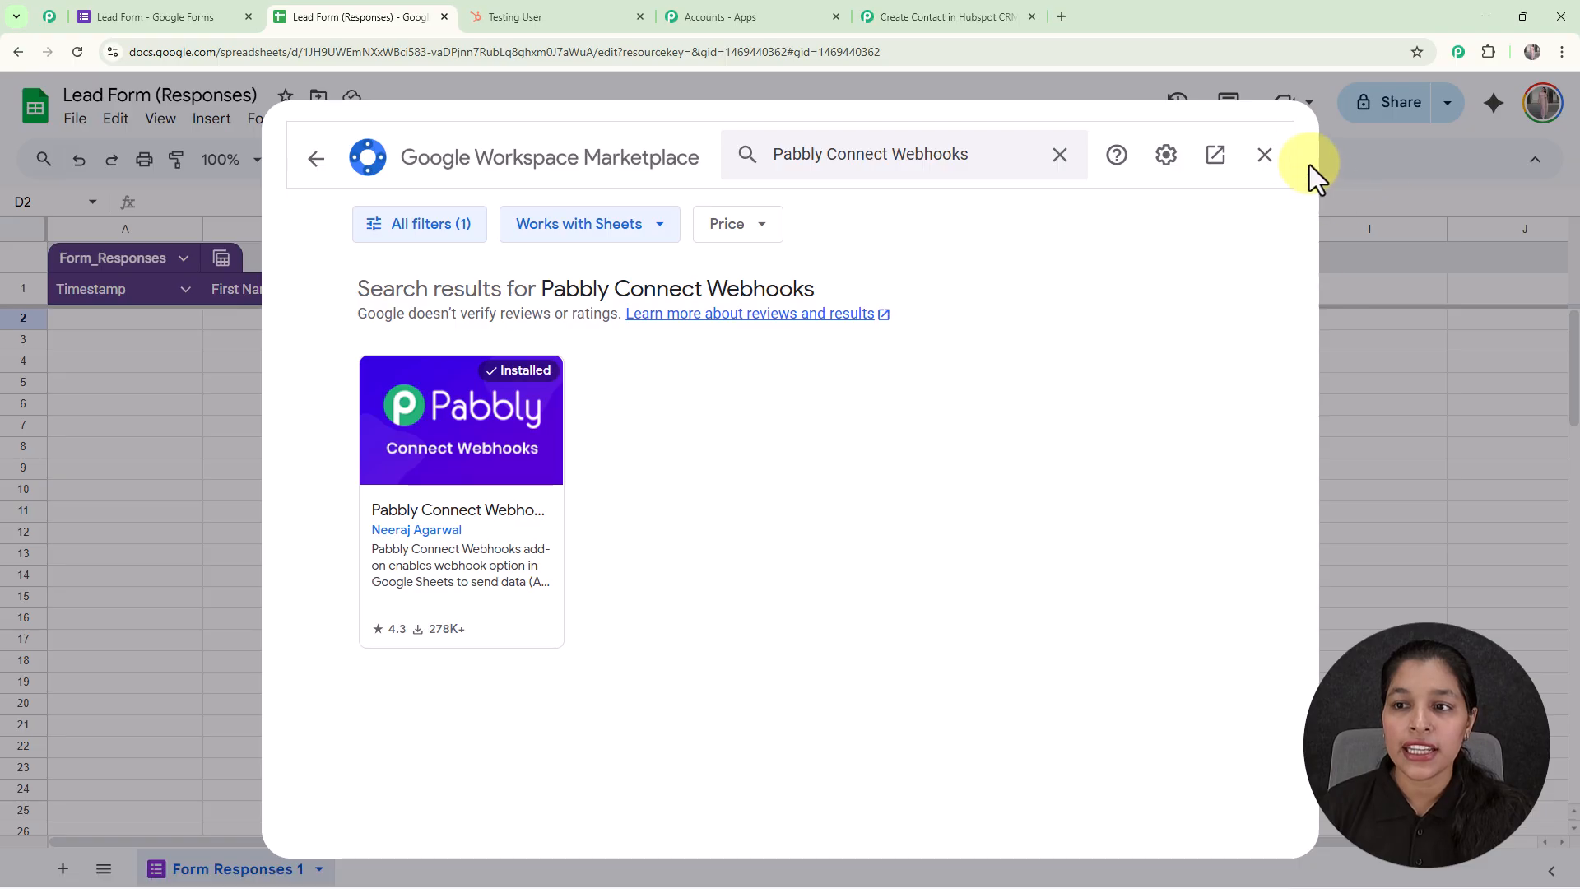
{"action": "left_click", "coordinate": [1264, 155]}
Open the Initial Setup of the Pabbly Connect Webhooks add-on and enter the webhook URL copied from the Pabbly workflow
{"action": "left_click", "coordinate": [451, 124]}
{"action": "mouse_move", "coordinate": [567, 366]}
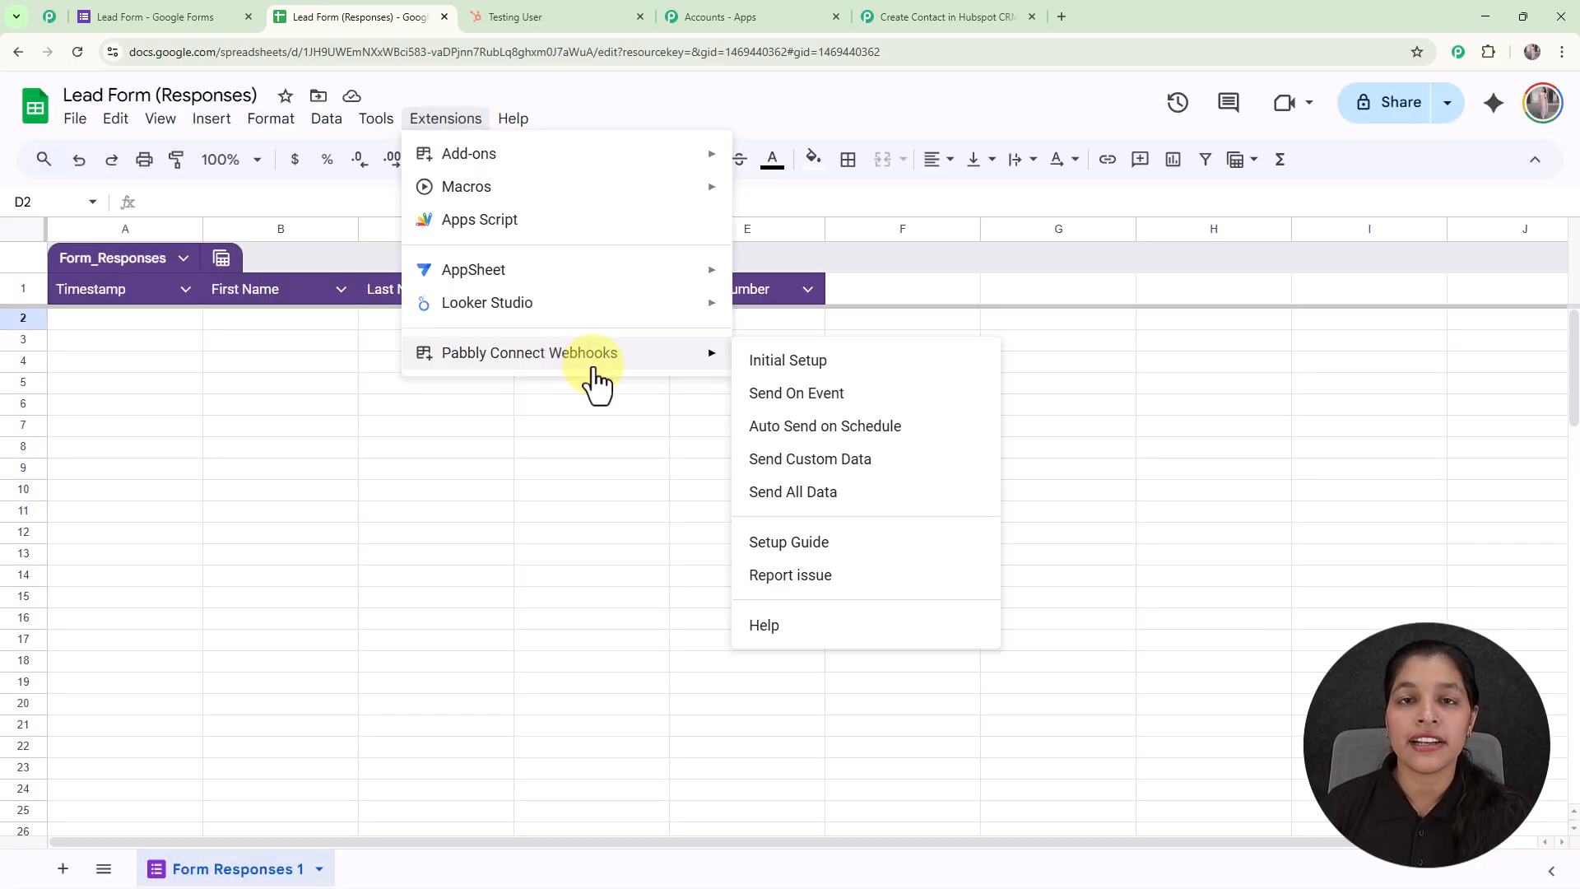
{"action": "left_click", "coordinate": [774, 365]}
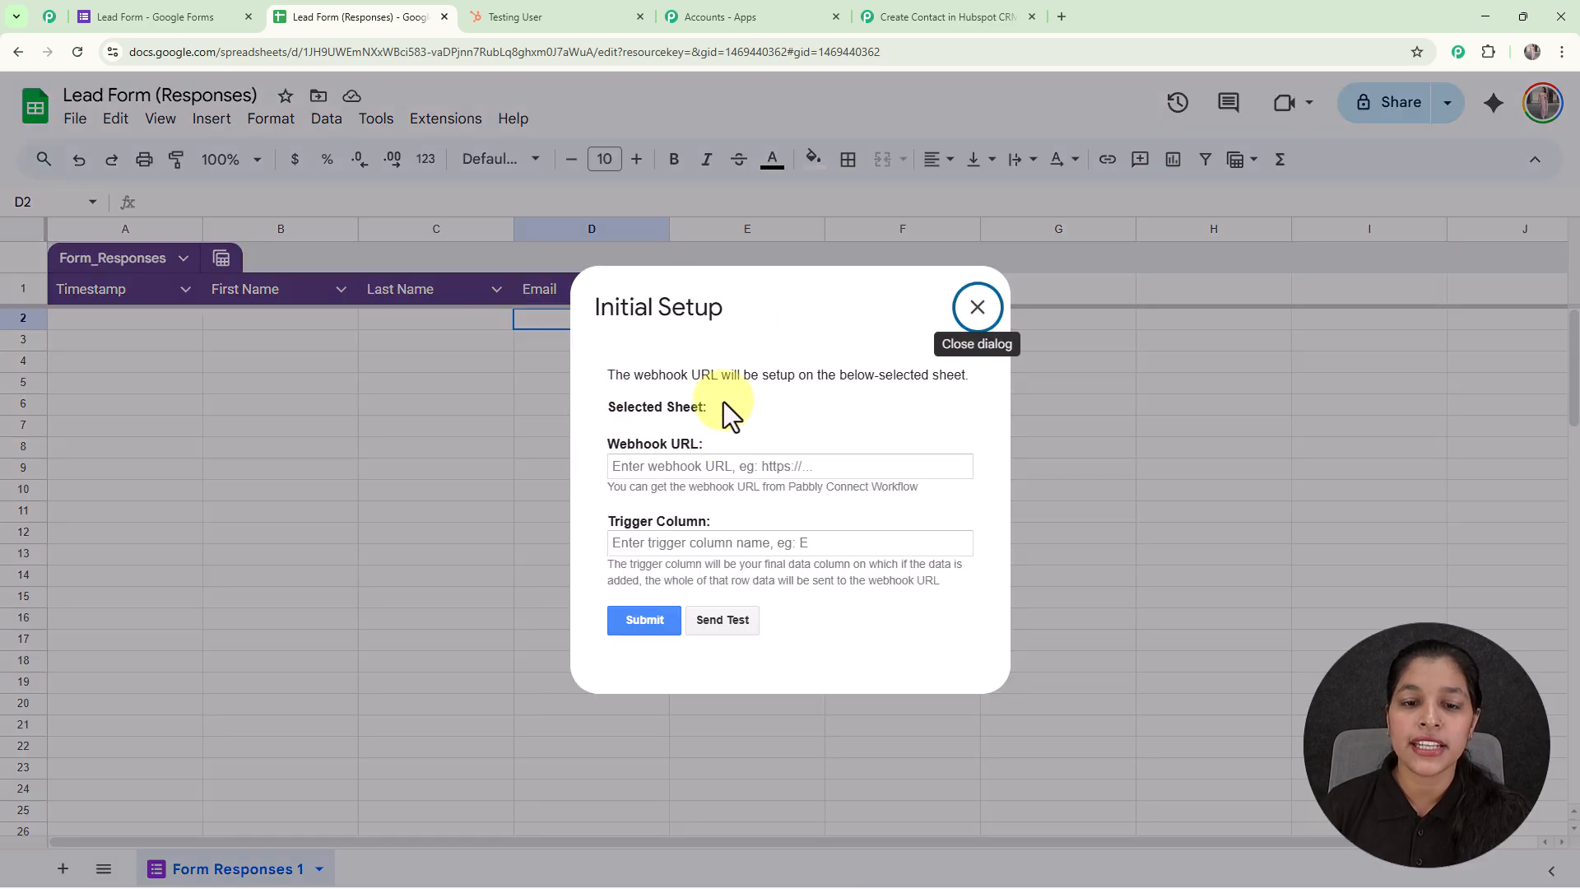
{"action": "left_click", "coordinate": [701, 542]}
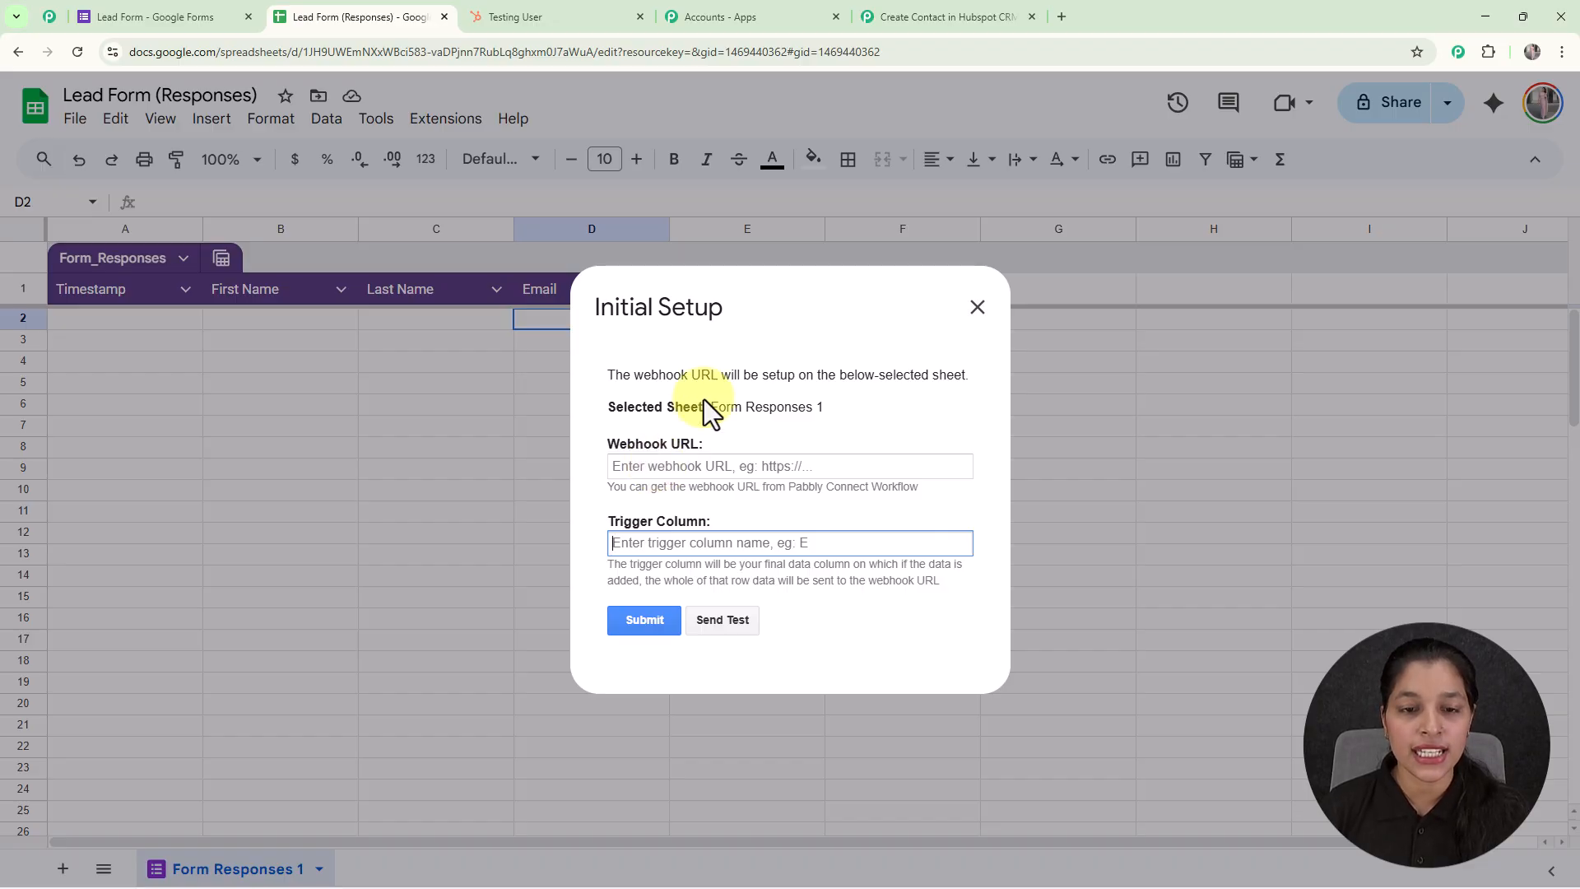
{"action": "left_click", "coordinate": [946, 17]}
{"action": "left_click", "coordinate": [1534, 376]}
{"action": "left_click", "coordinate": [382, 11]}
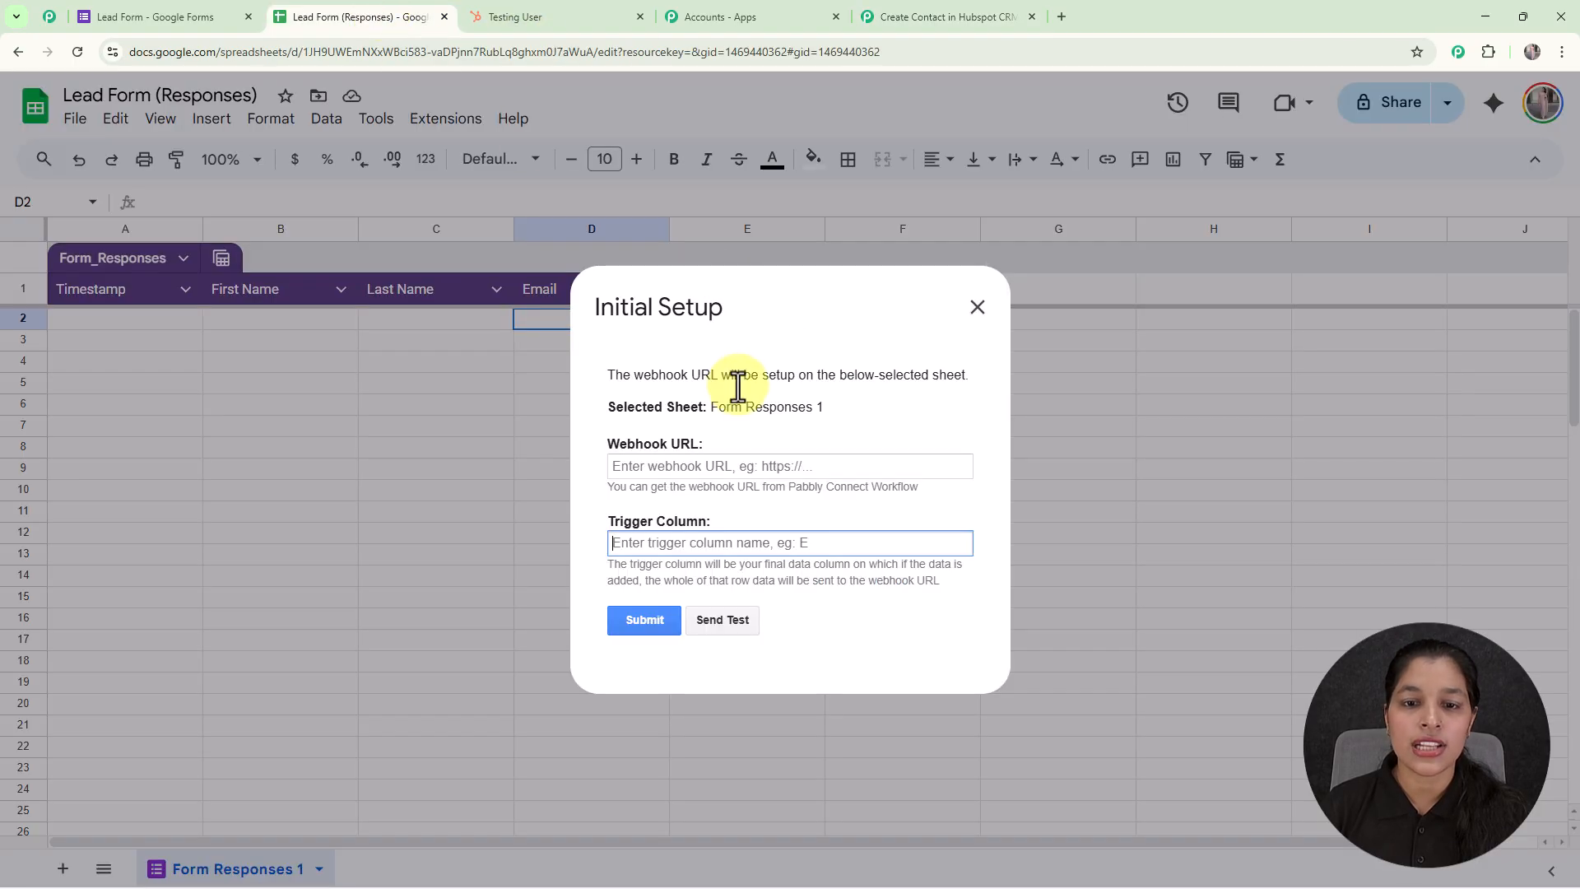
{"action": "left_click", "coordinate": [751, 466]}
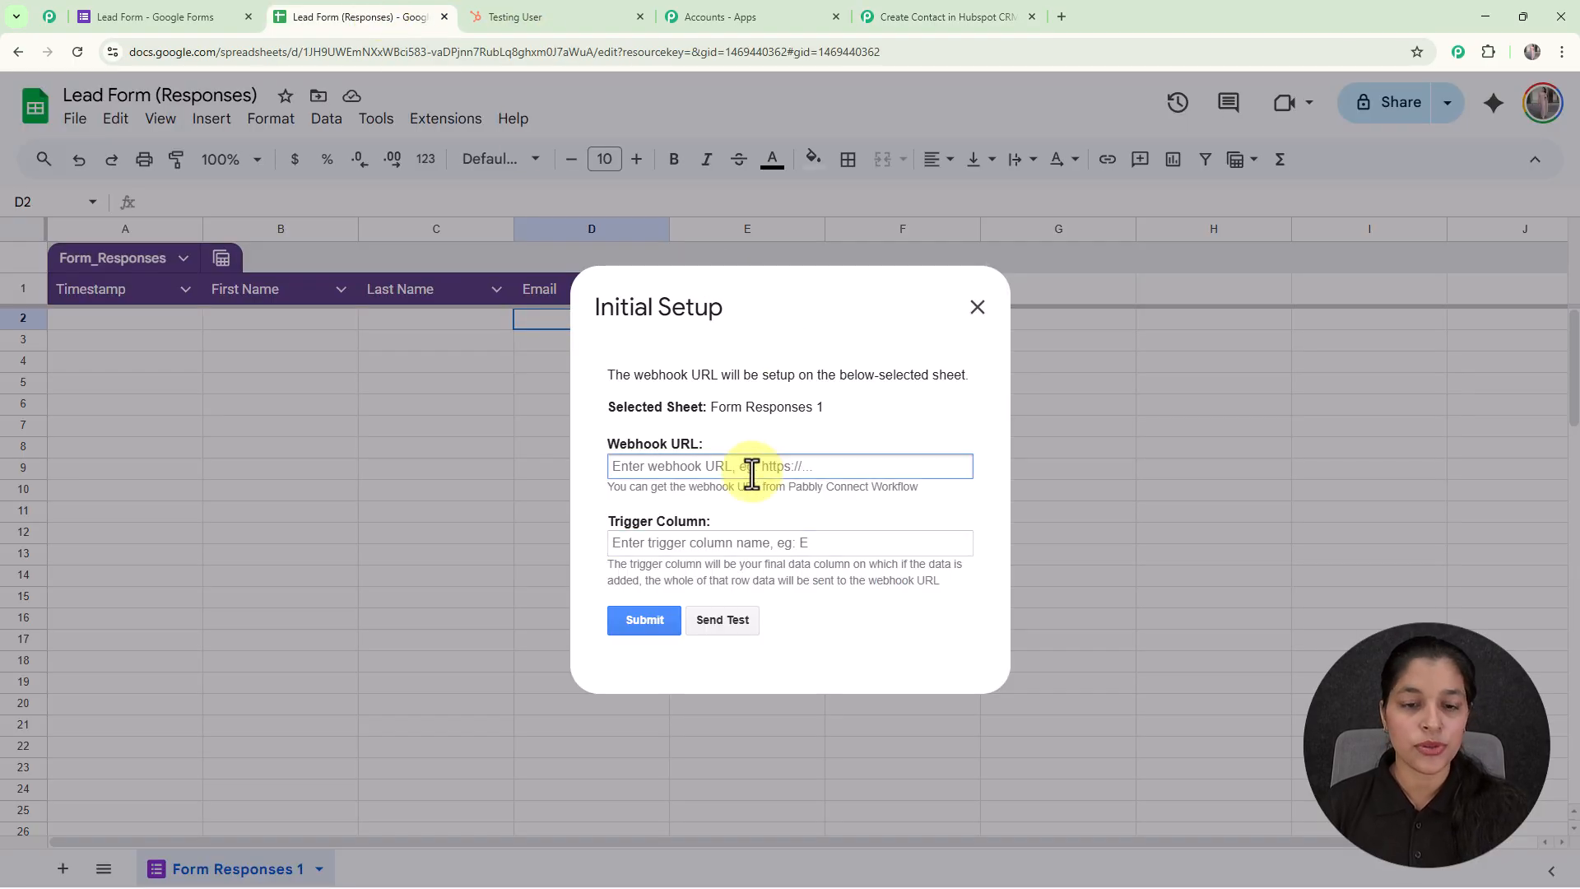
{"action": "key", "text": "ctrl+v"}
Set the webhook's trigger column to E and submit the initial setup
{"action": "left_click", "coordinate": [713, 543]}
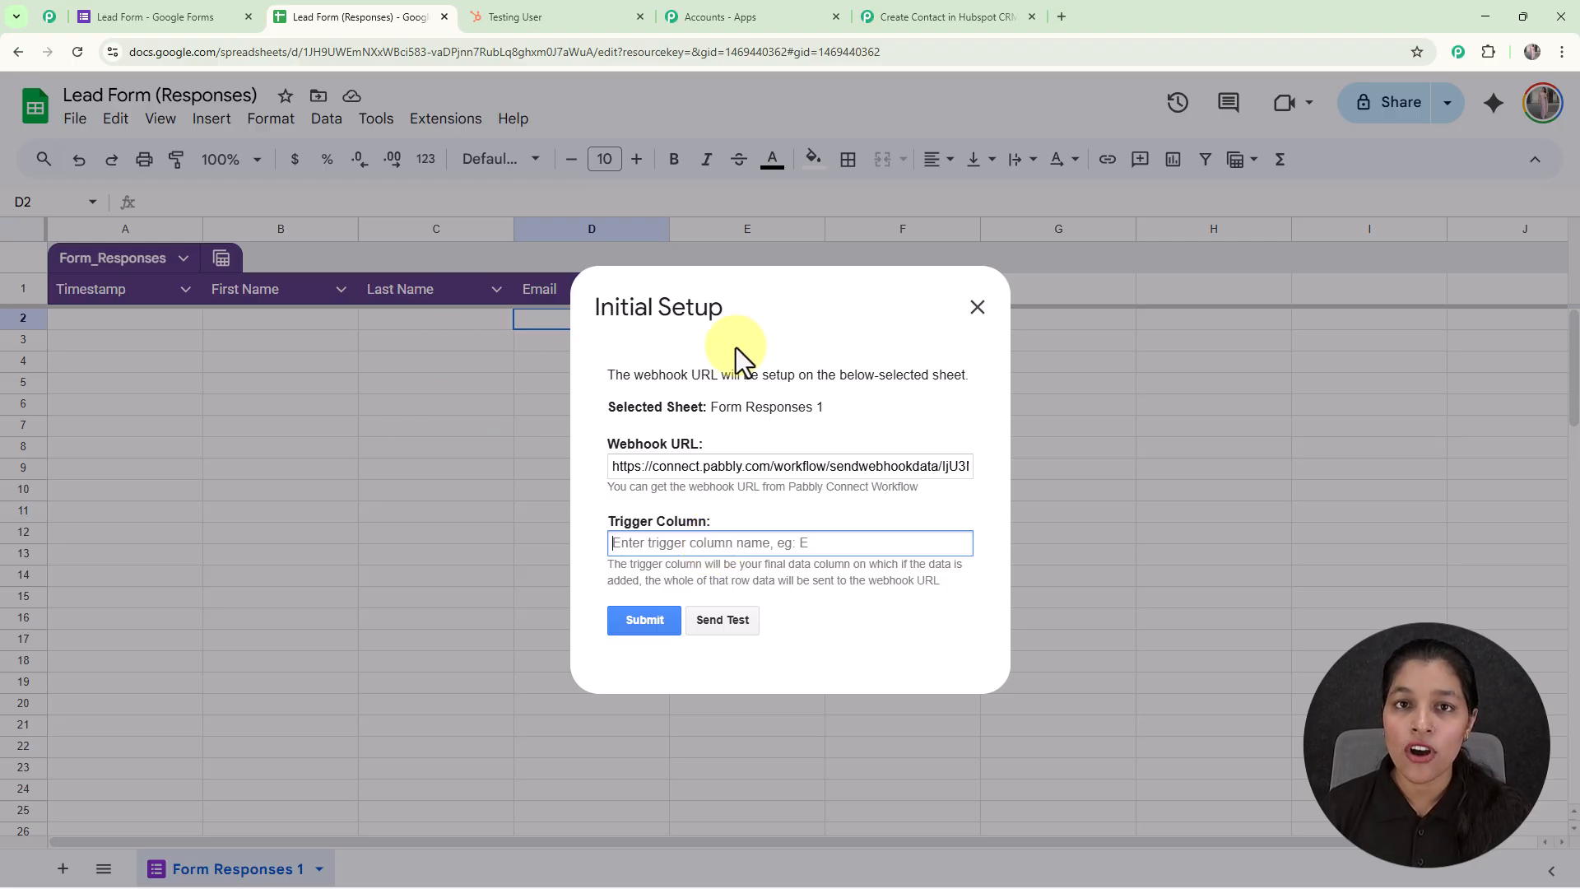
{"action": "type", "text": "E"}
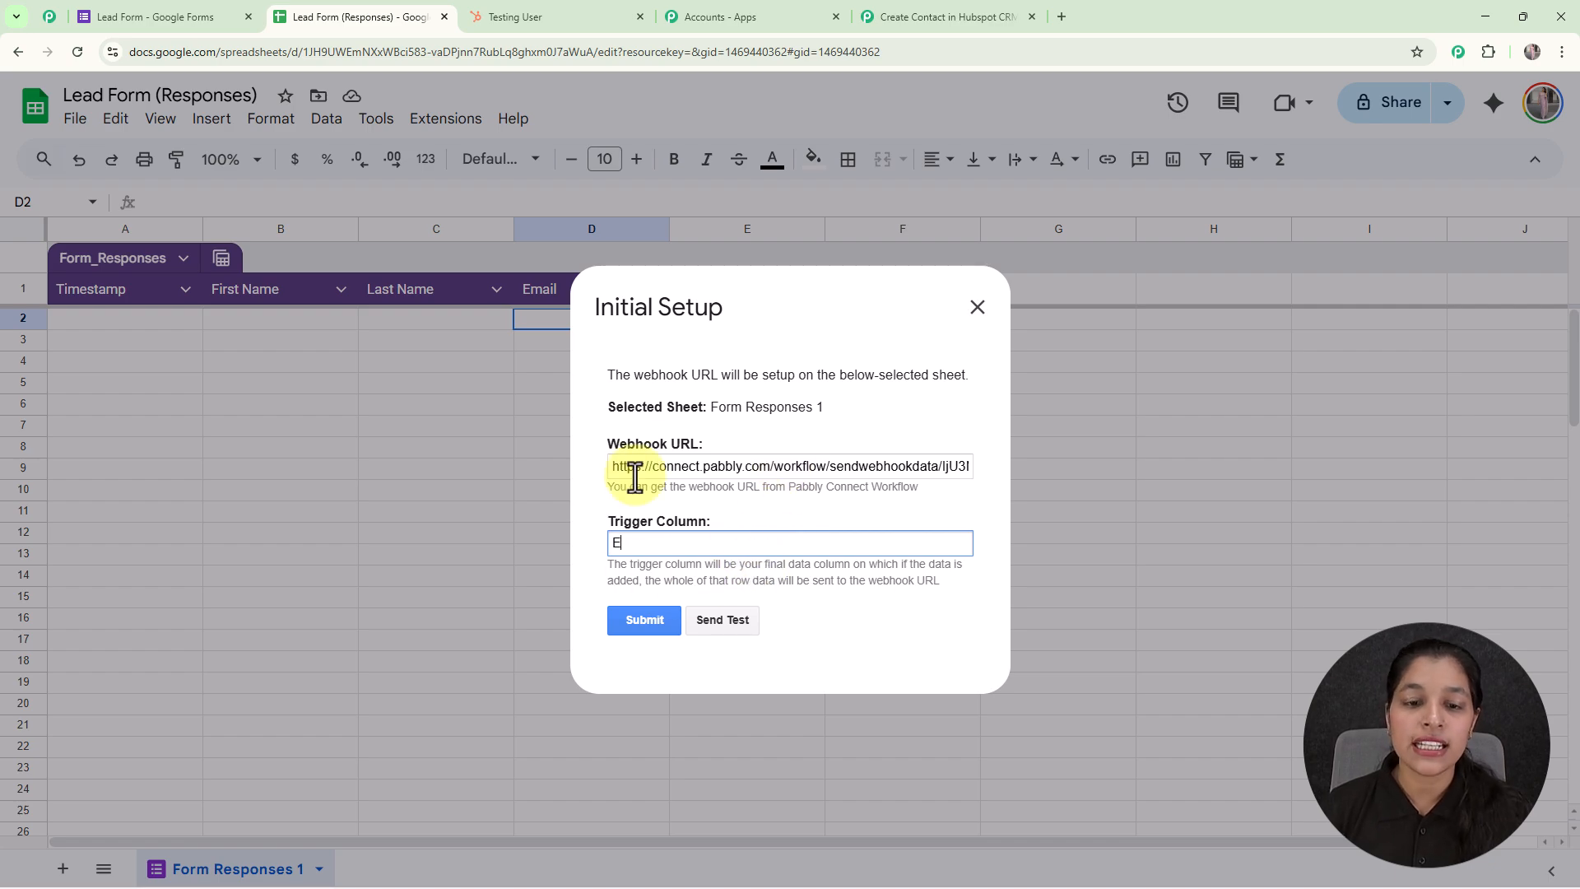
{"action": "left_click", "coordinate": [653, 618]}
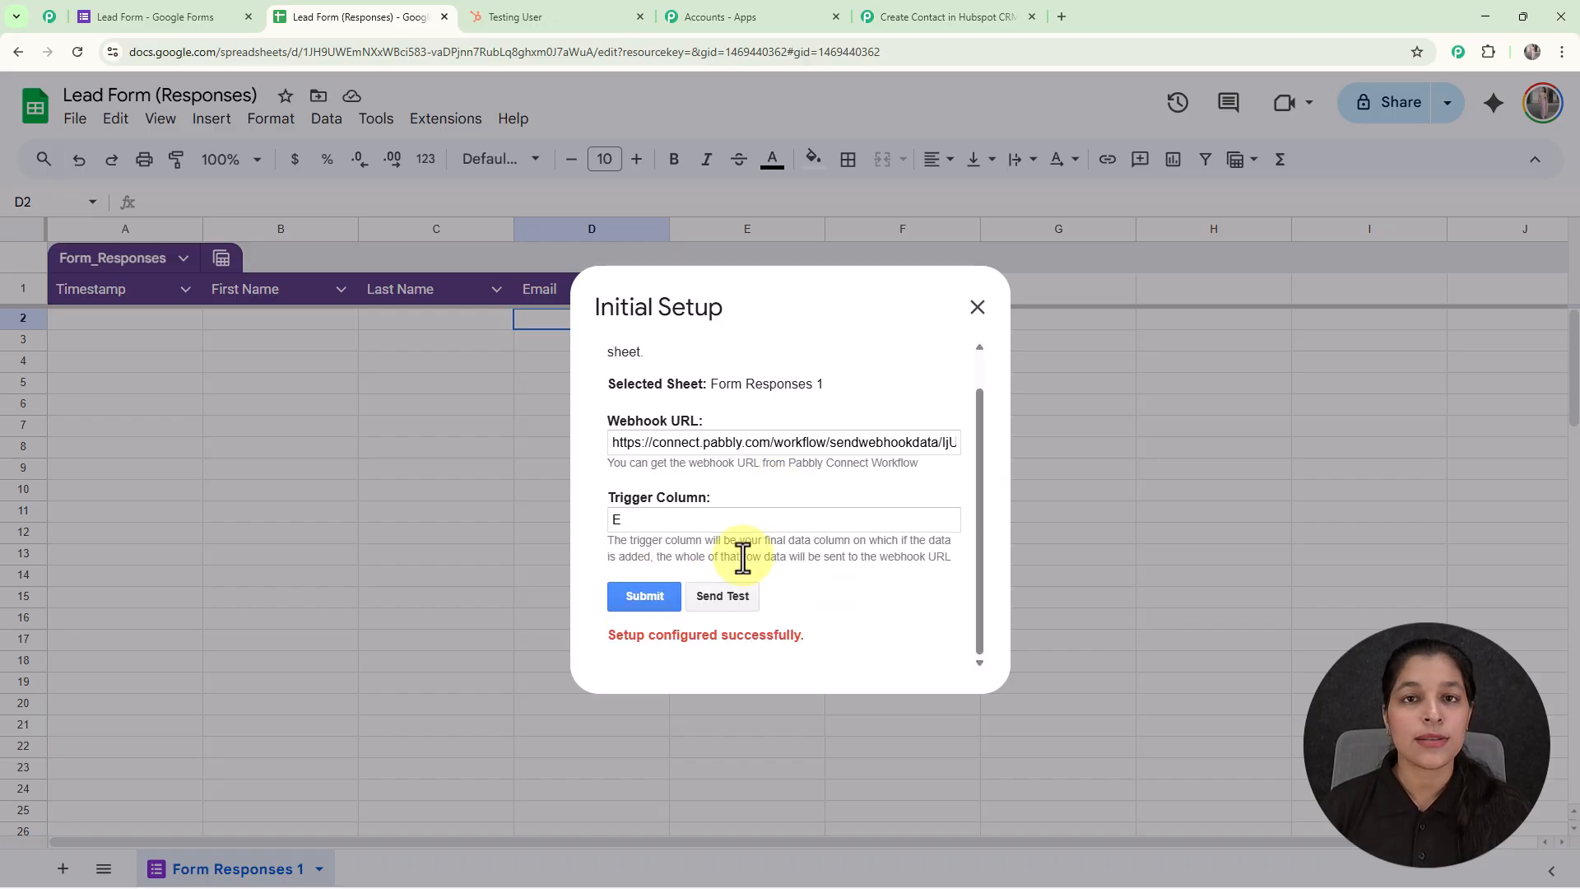
Submit a test response in the Lead Form with a sample first name, last name, email and phone number
{"action": "left_click", "coordinate": [932, 14]}
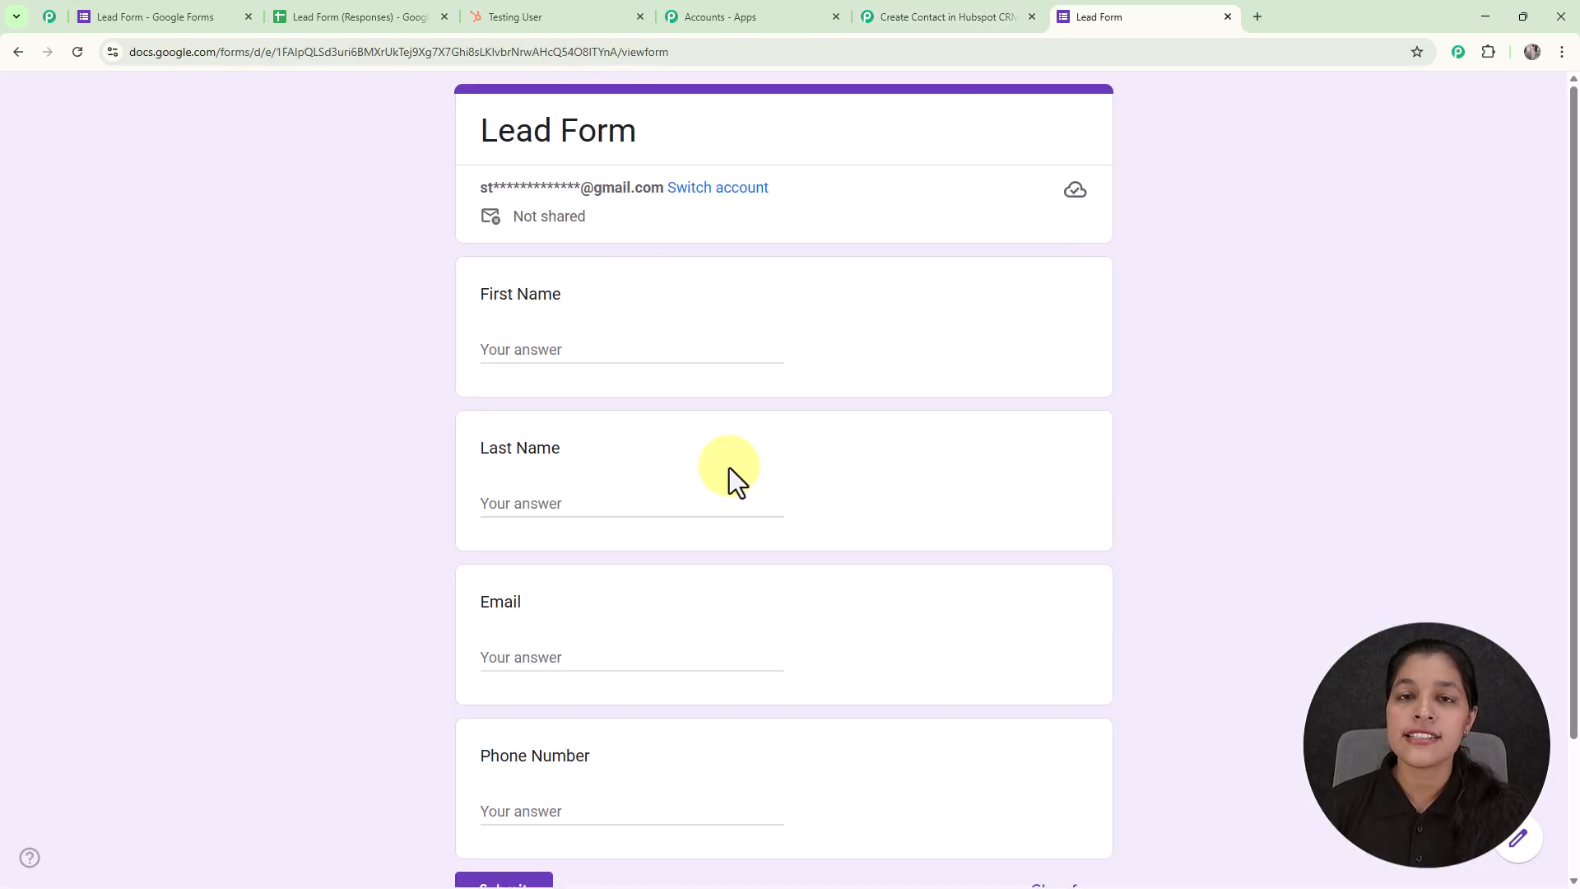
{"action": "scroll", "coordinate": [729, 467], "scroll_direction": "down", "scroll_amount": 3}
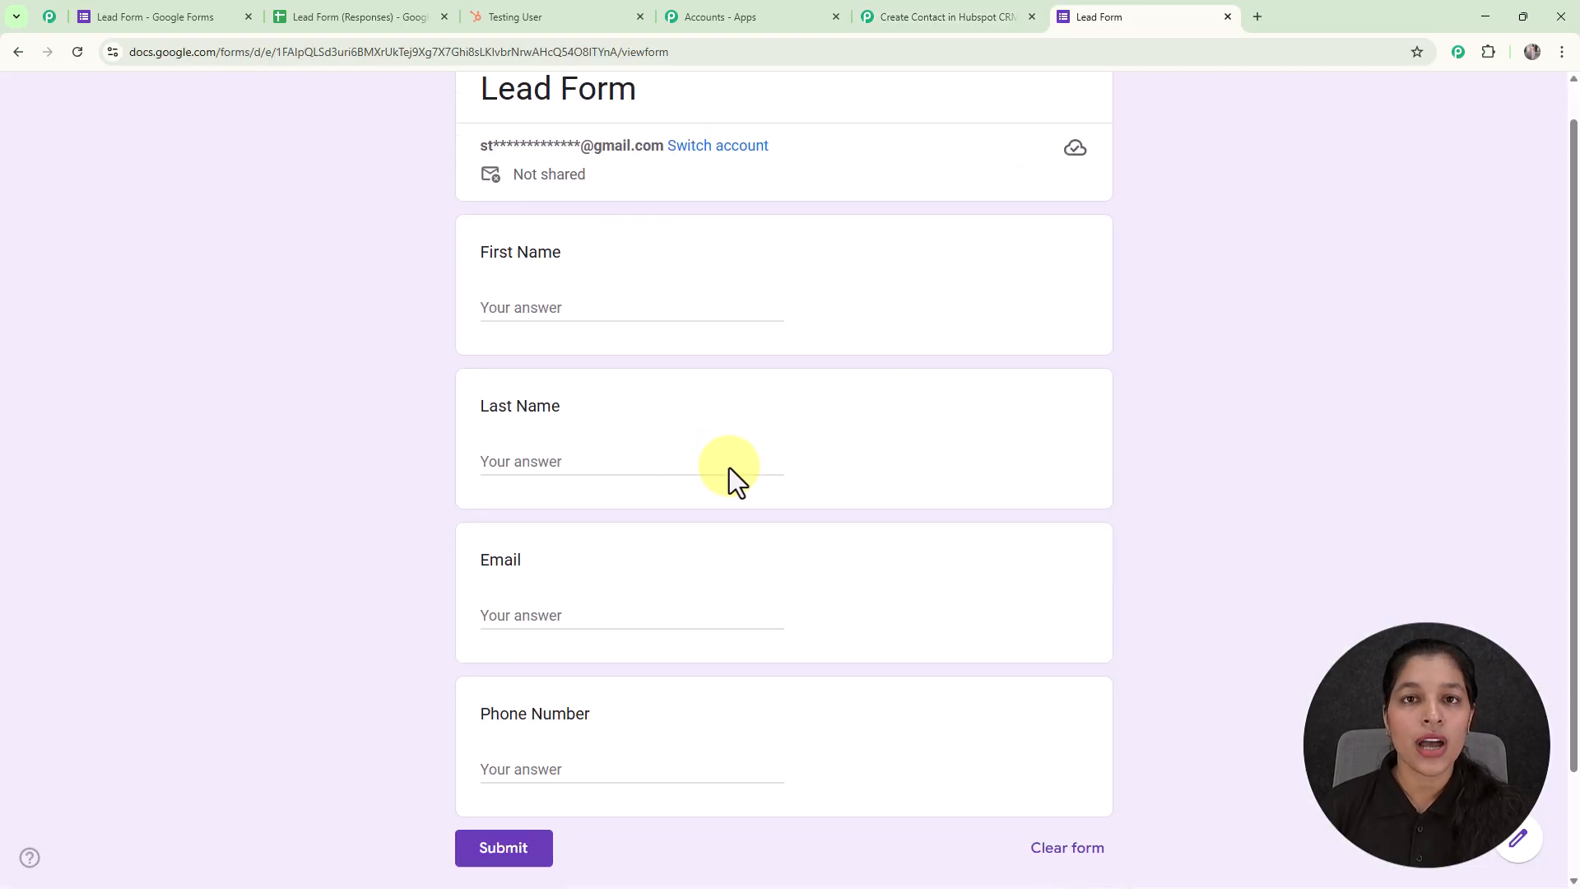
{"action": "scroll", "coordinate": [639, 426], "scroll_direction": "up", "scroll_amount": 3}
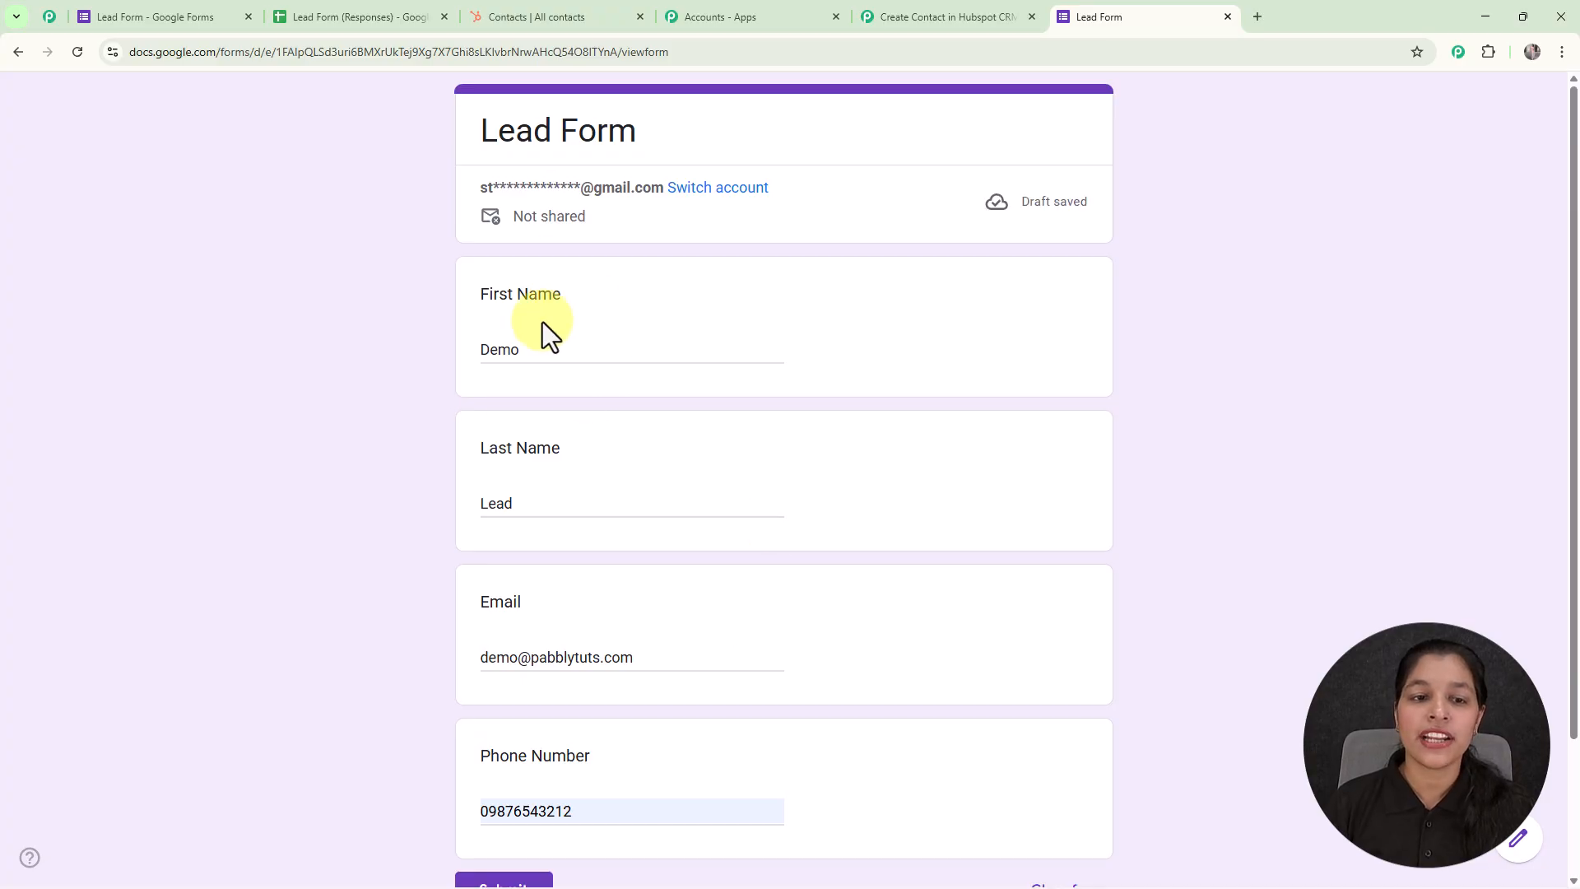
{"action": "scroll", "coordinate": [508, 514], "scroll_direction": "down", "scroll_amount": 2}
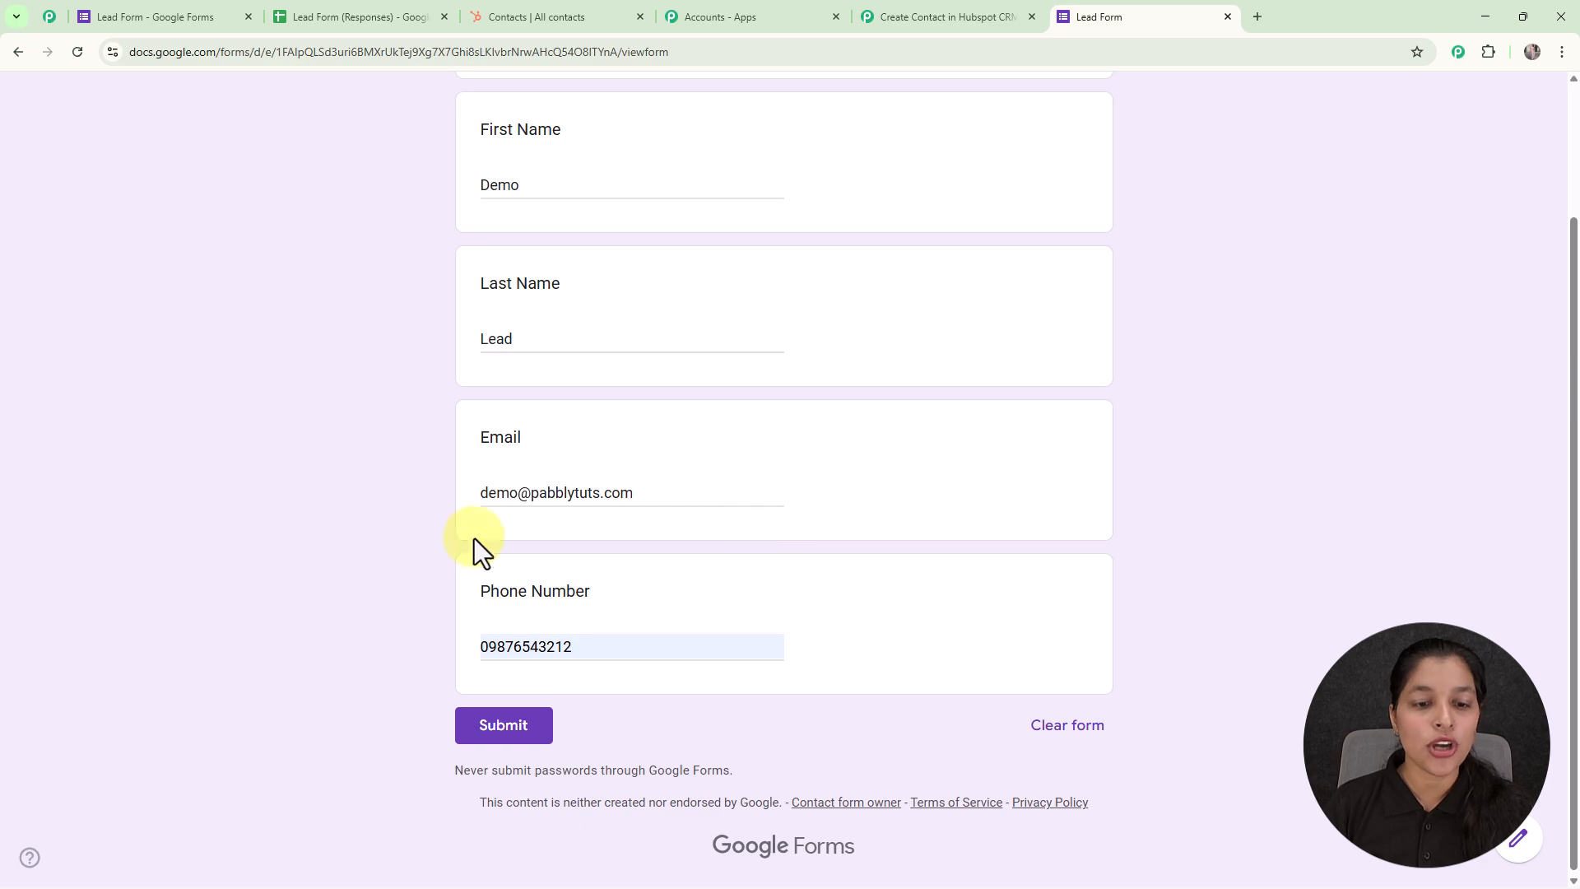
{"action": "left_click", "coordinate": [490, 738]}
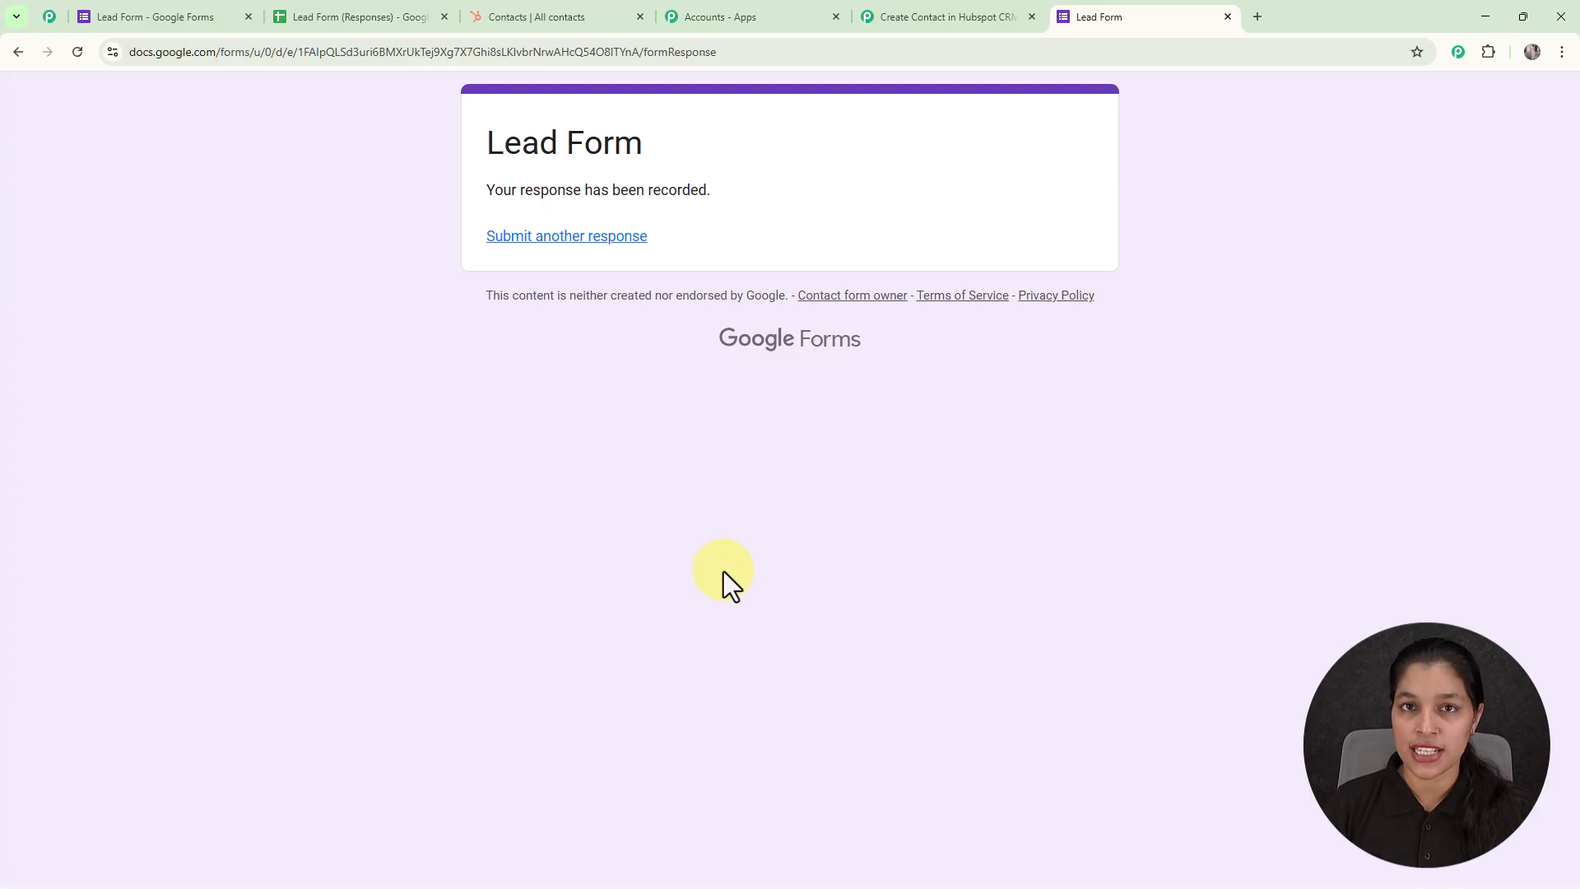
Return to the responses spreadsheet and send the test data from the add-on's Initial Setup dialog
{"action": "left_click", "coordinate": [393, 28]}
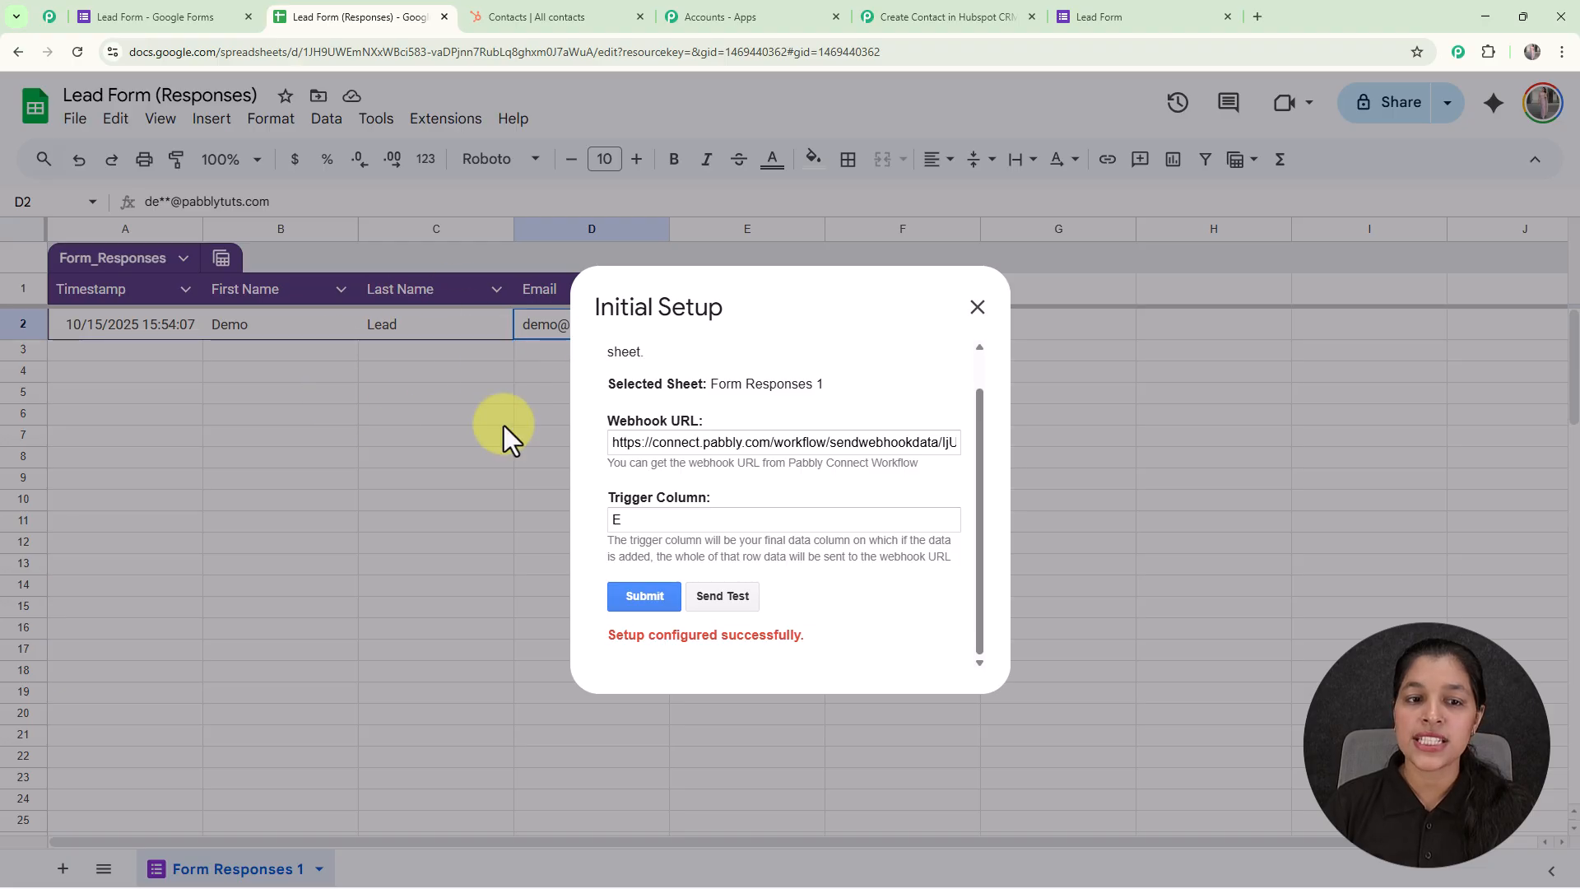
{"action": "left_click", "coordinate": [706, 597]}
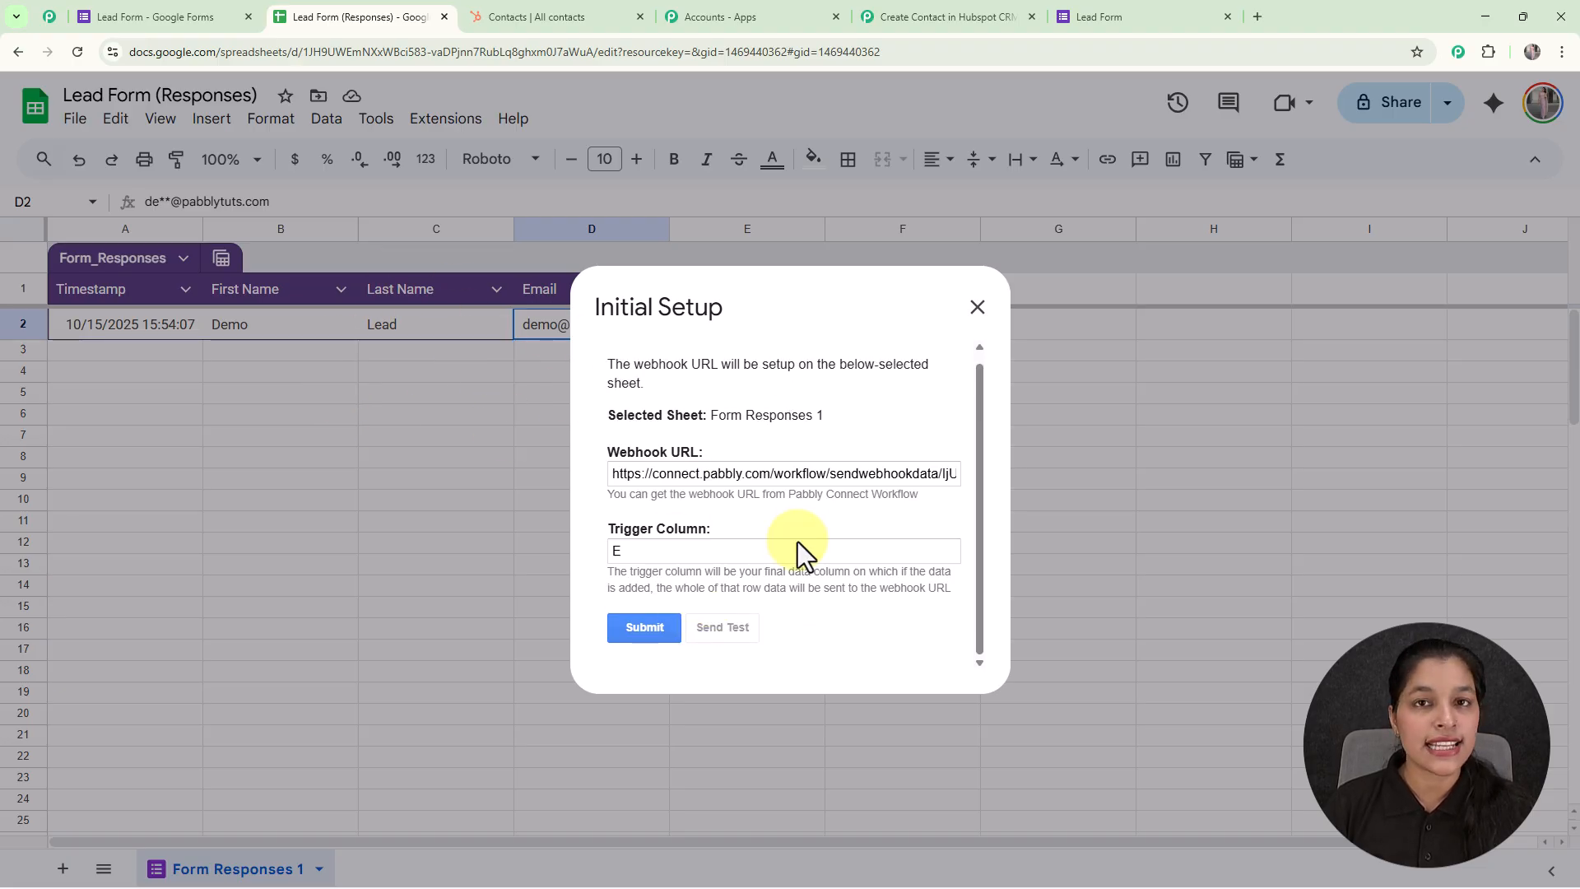
{"action": "scroll", "coordinate": [797, 541], "scroll_direction": "down", "scroll_amount": 1}
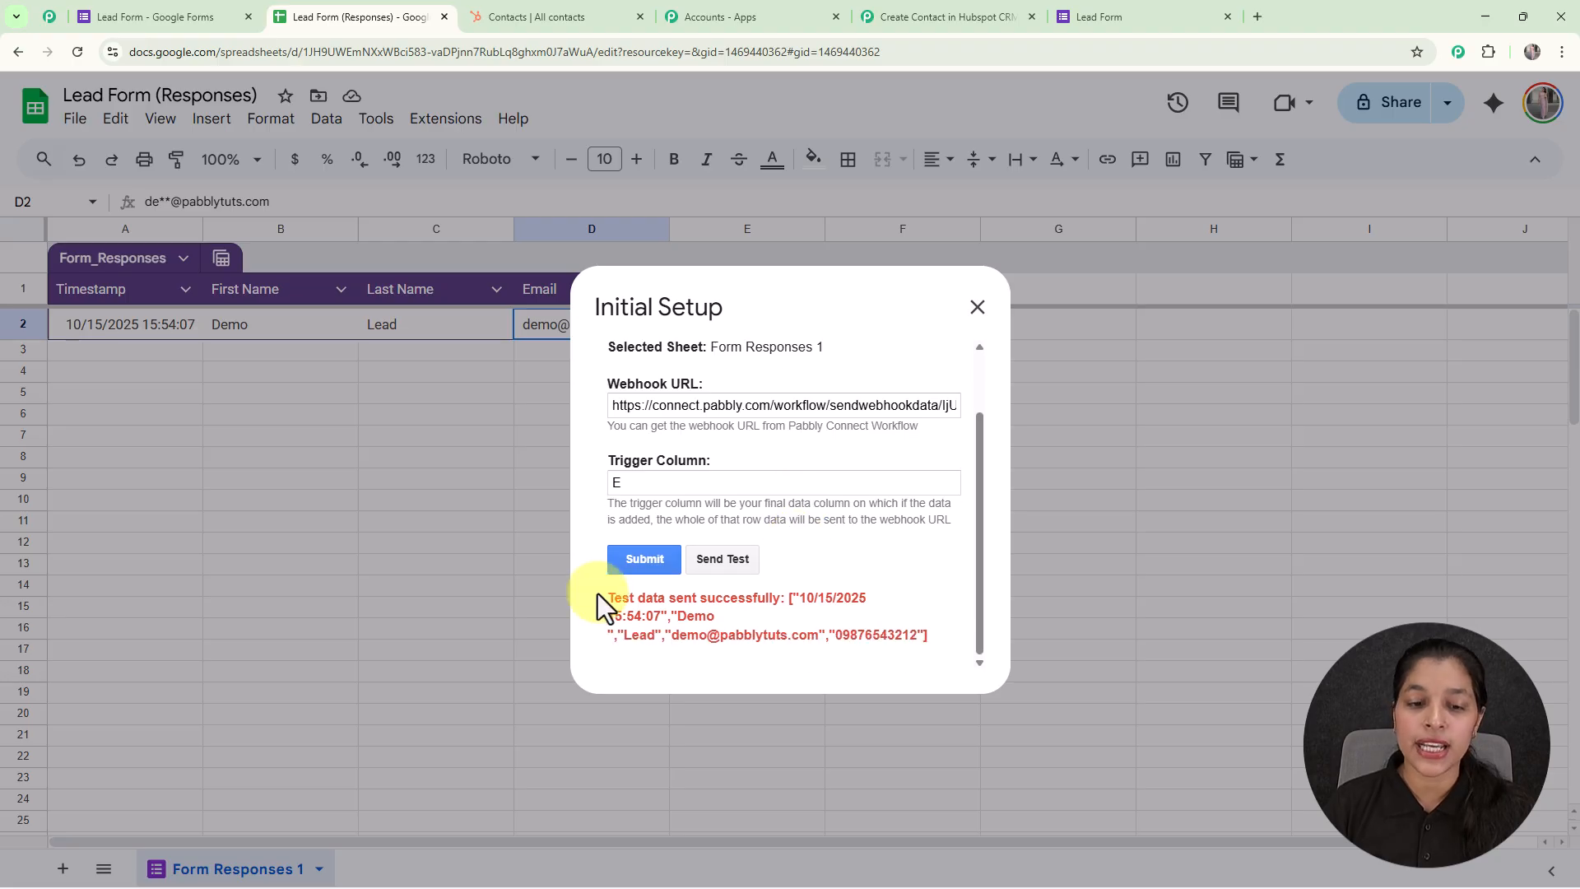
Switch to the Pabbly Connect workflow and review the test response captured by the Google Forms trigger
{"action": "left_click_drag", "start_coordinate": [600, 595], "coordinate": [785, 599]}
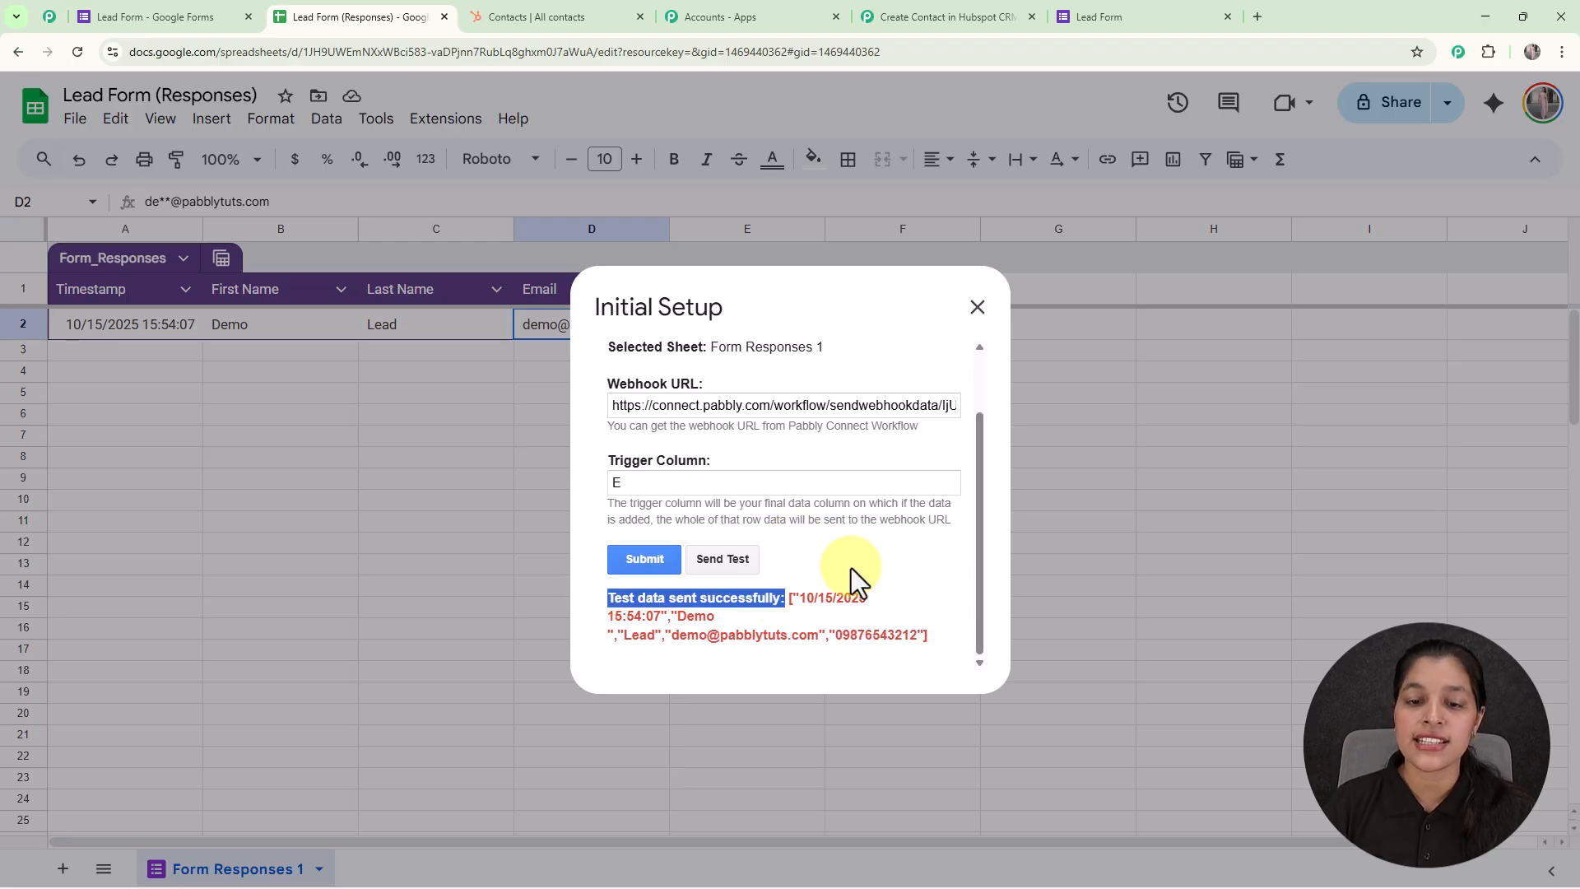
{"action": "left_click", "coordinate": [850, 567]}
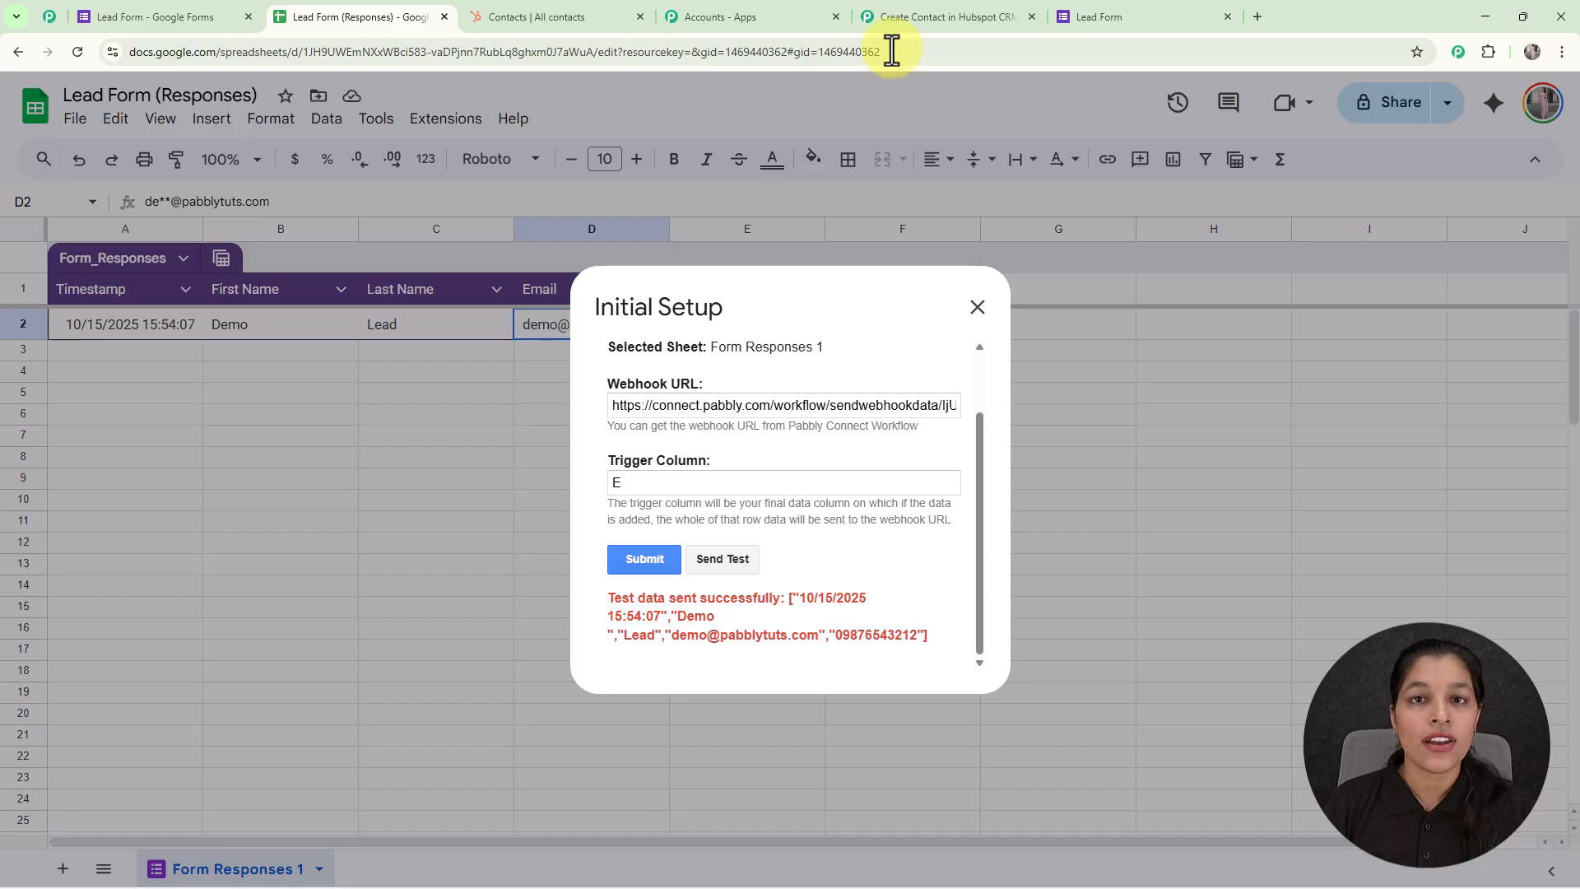
{"action": "left_click", "coordinate": [946, 5]}
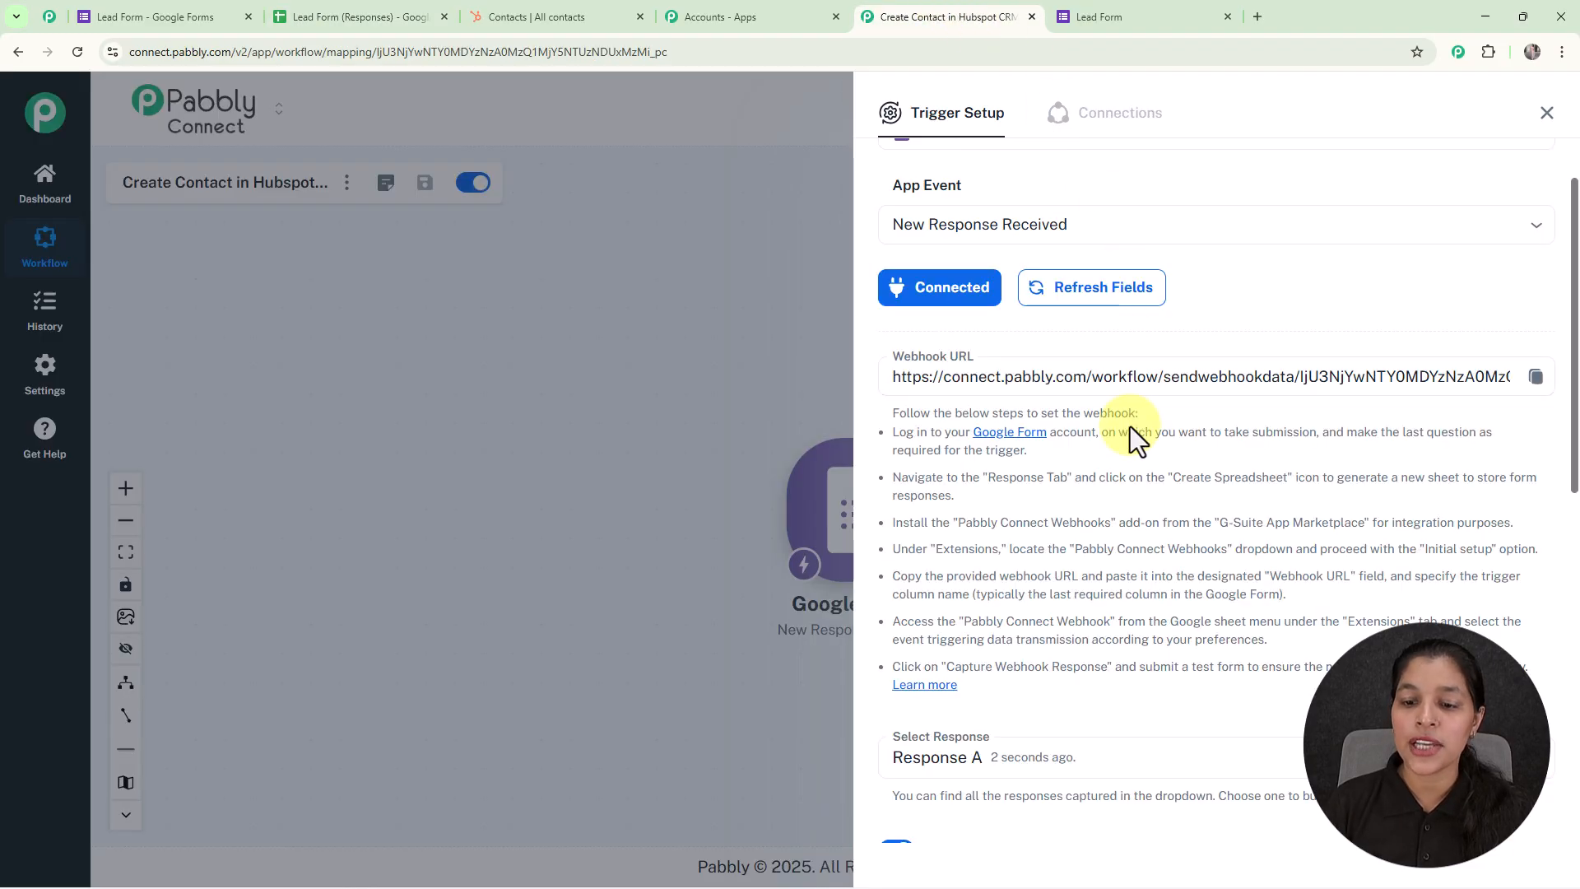
{"action": "scroll", "coordinate": [1128, 420], "scroll_direction": "down", "scroll_amount": 5}
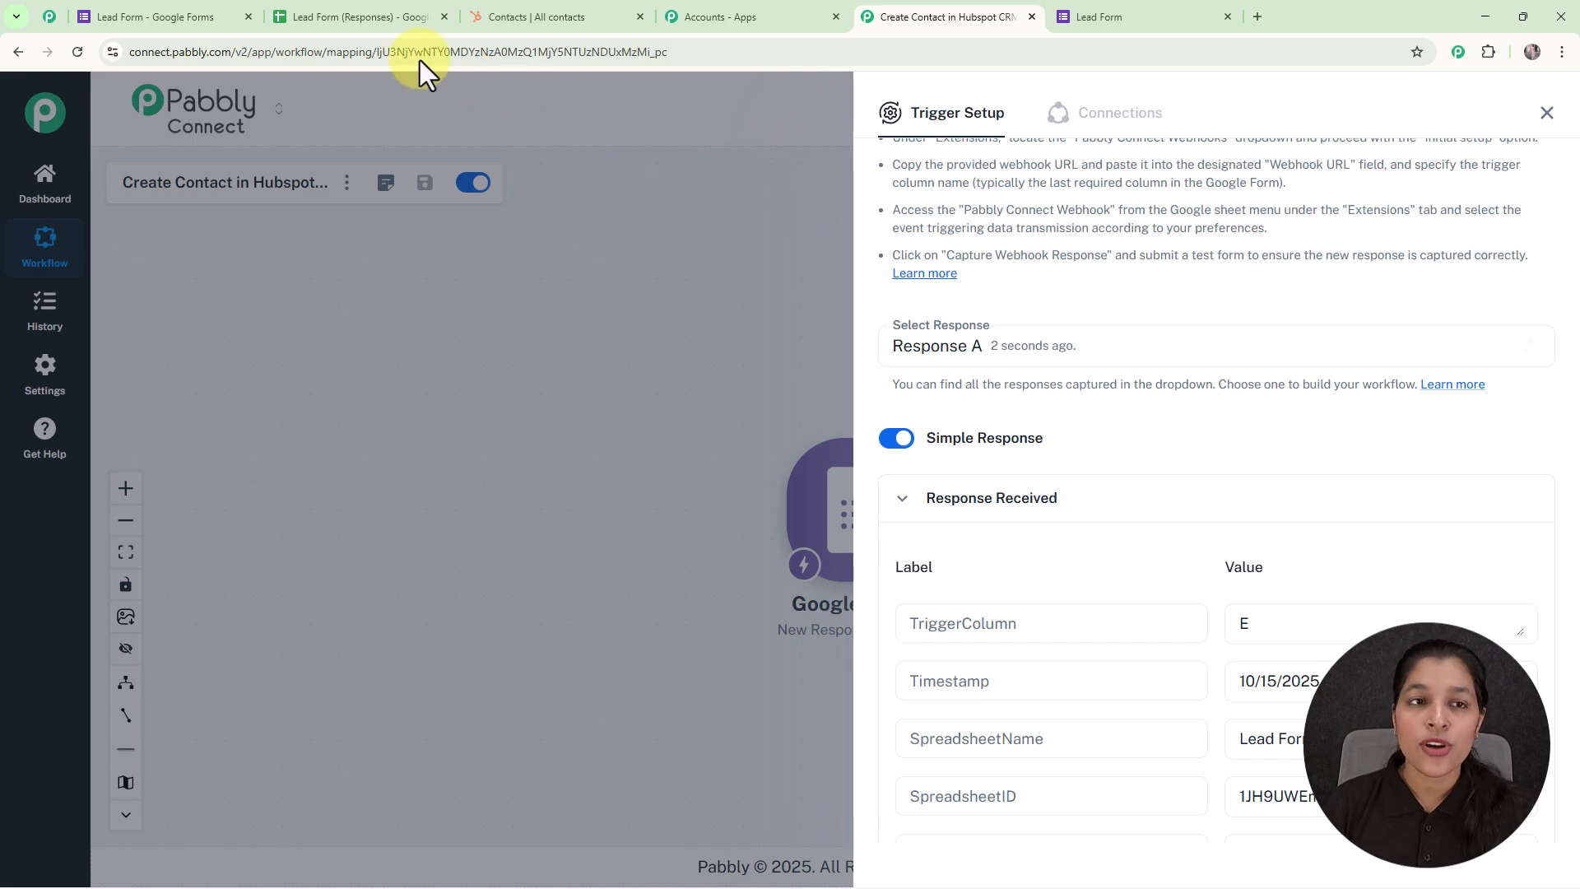
Return to the Lead Form responses spreadsheet and enable Send On Event in the Pabbly Connect Webhooks add-on
{"action": "left_click", "coordinate": [339, 11]}
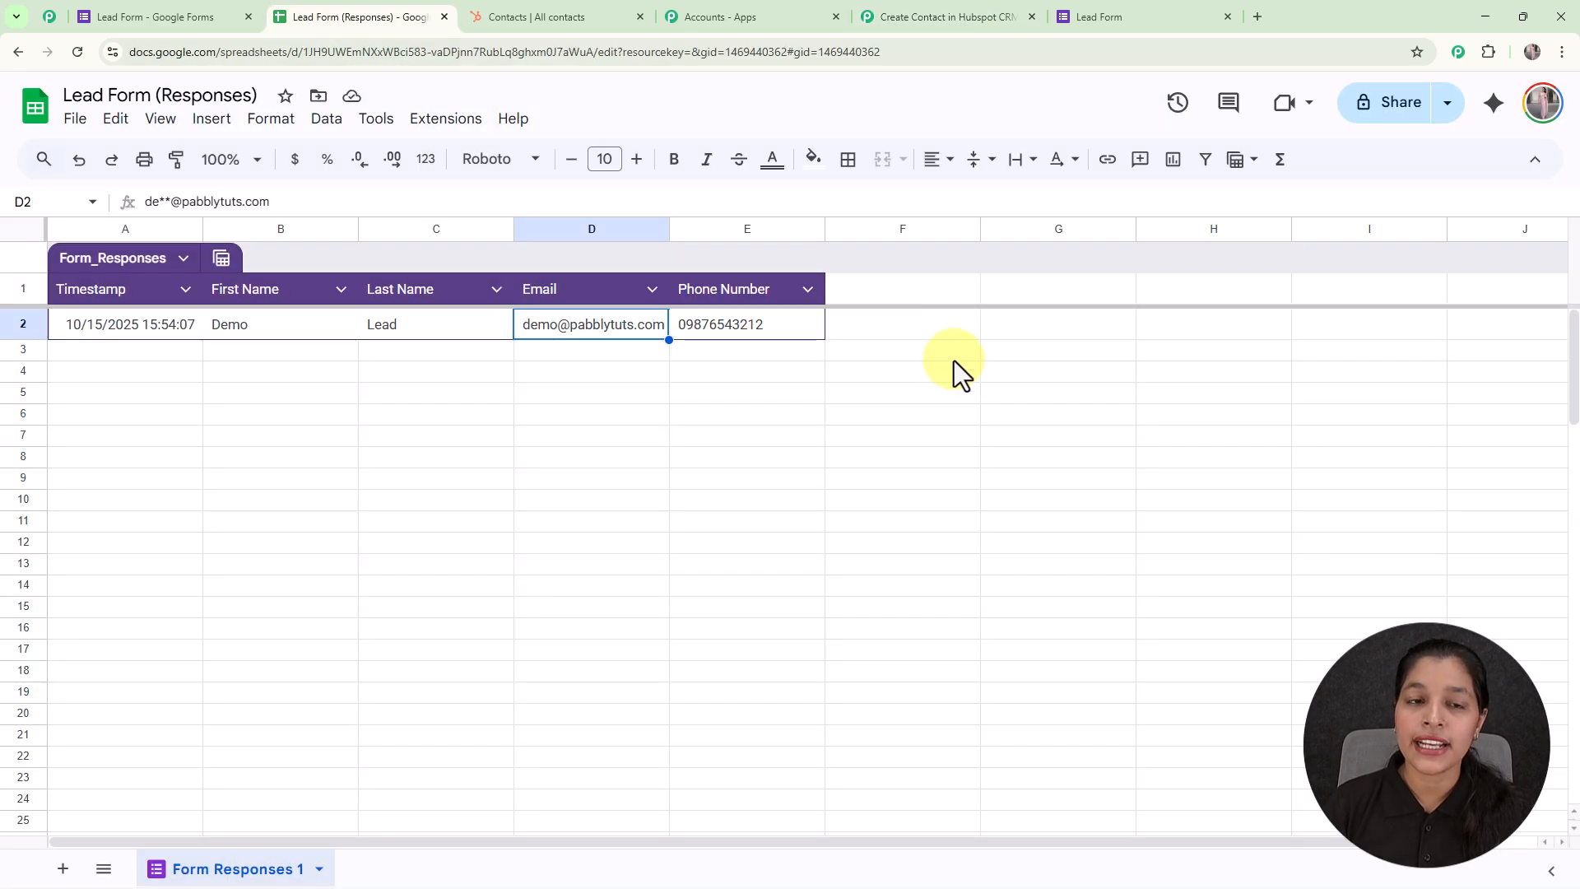
{"action": "left_click", "coordinate": [447, 125]}
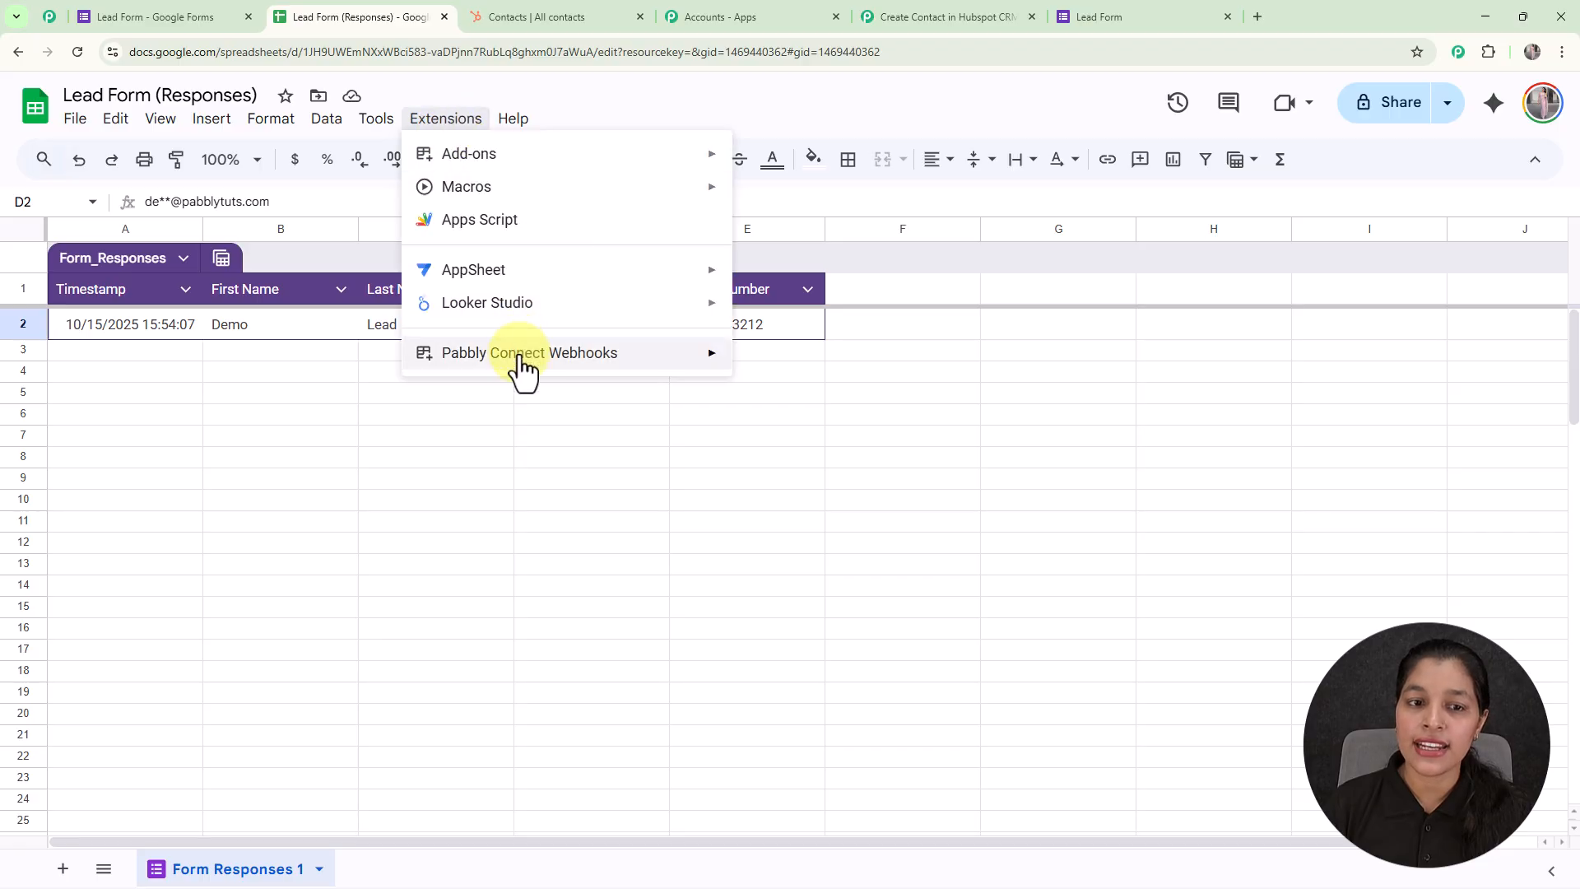
{"action": "mouse_move", "coordinate": [523, 355]}
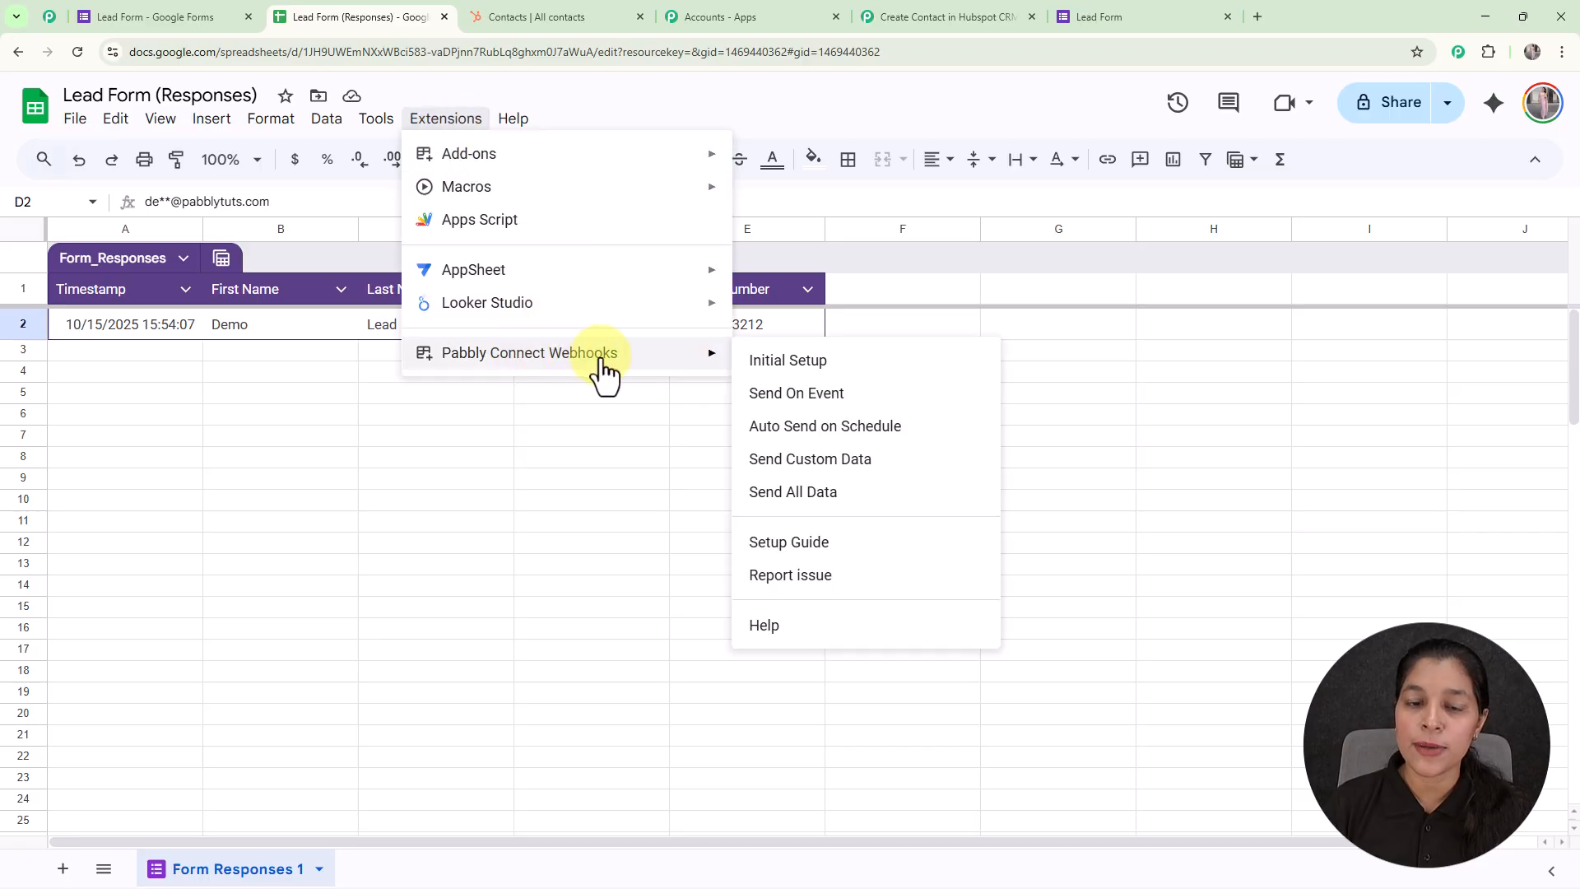
{"action": "left_click", "coordinate": [800, 397]}
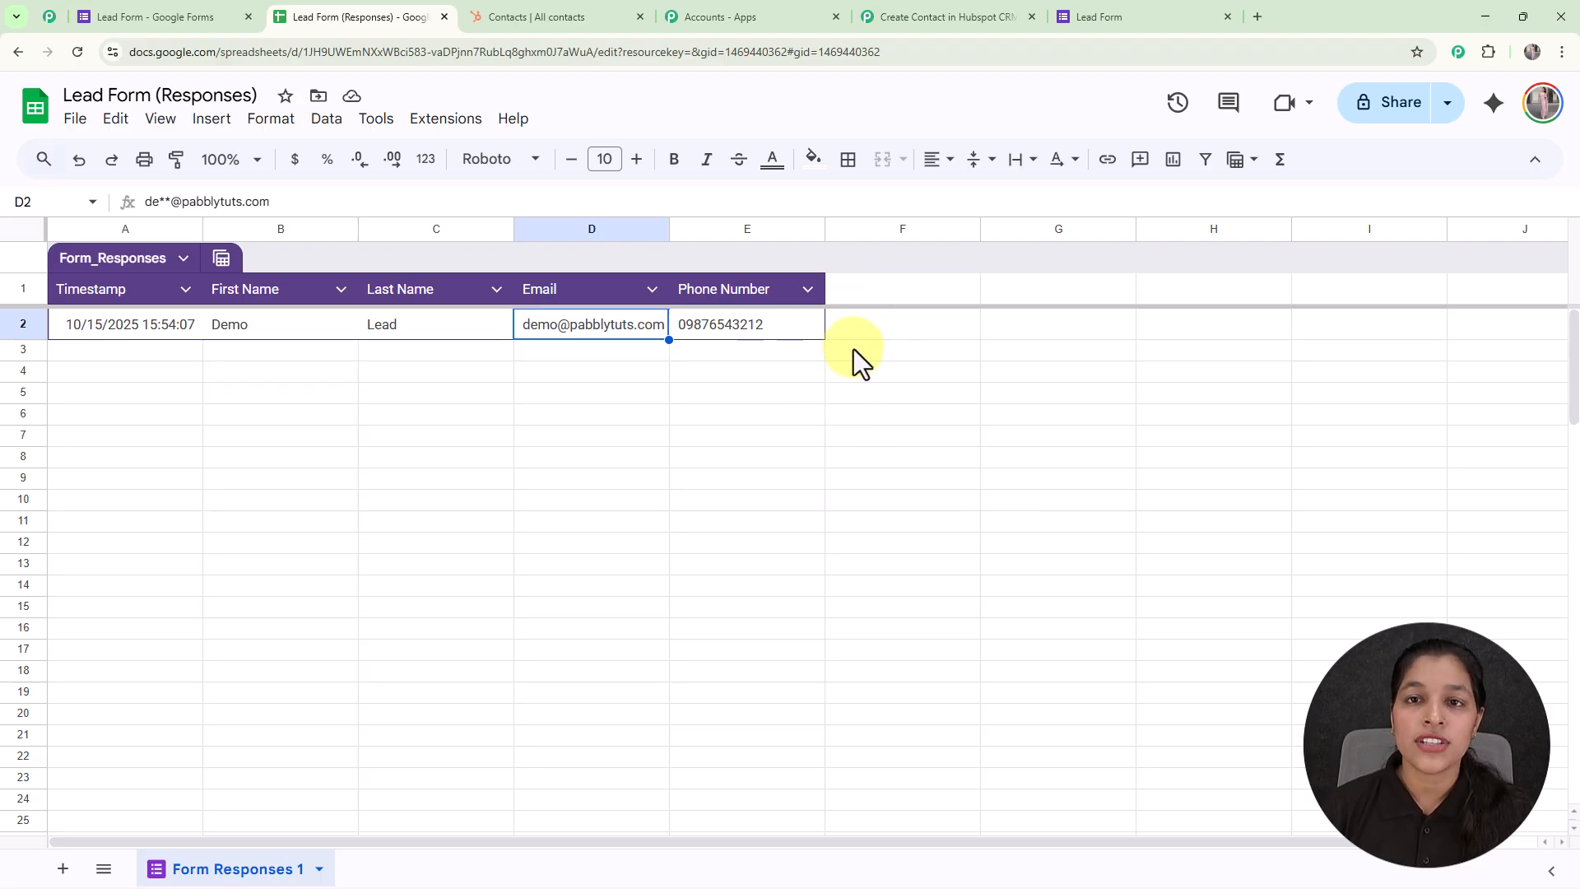
In the Pabbly Connect workflow, close the trigger setup and add a HubSpot CRM action with the Create a Contact event
{"action": "left_click", "coordinate": [949, 17]}
{"action": "left_click", "coordinate": [1546, 113]}
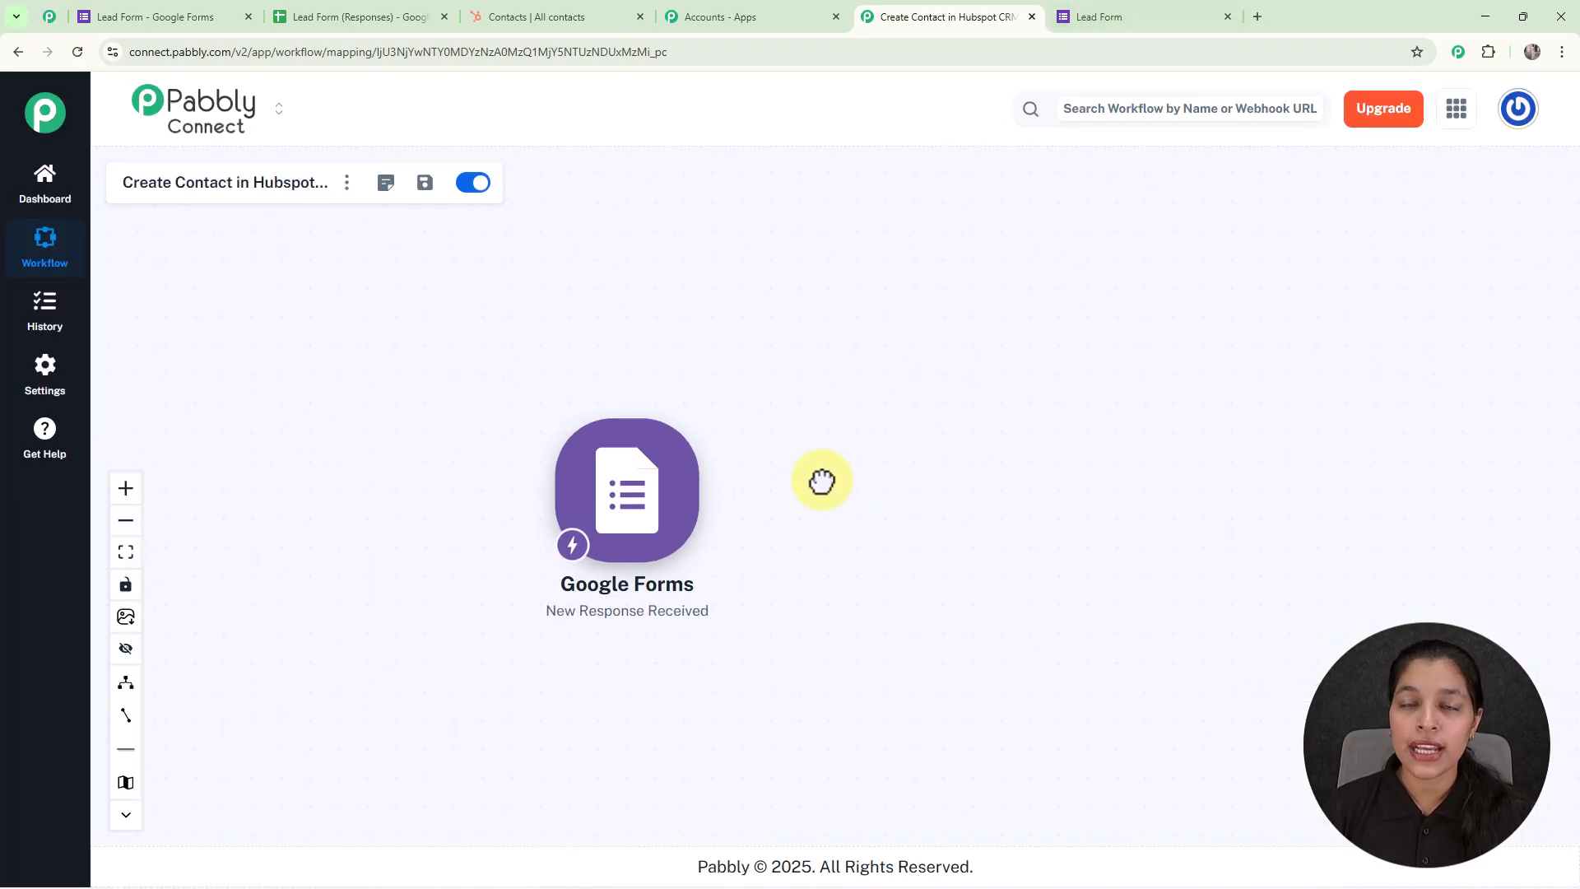
{"action": "mouse_move", "coordinate": [652, 486]}
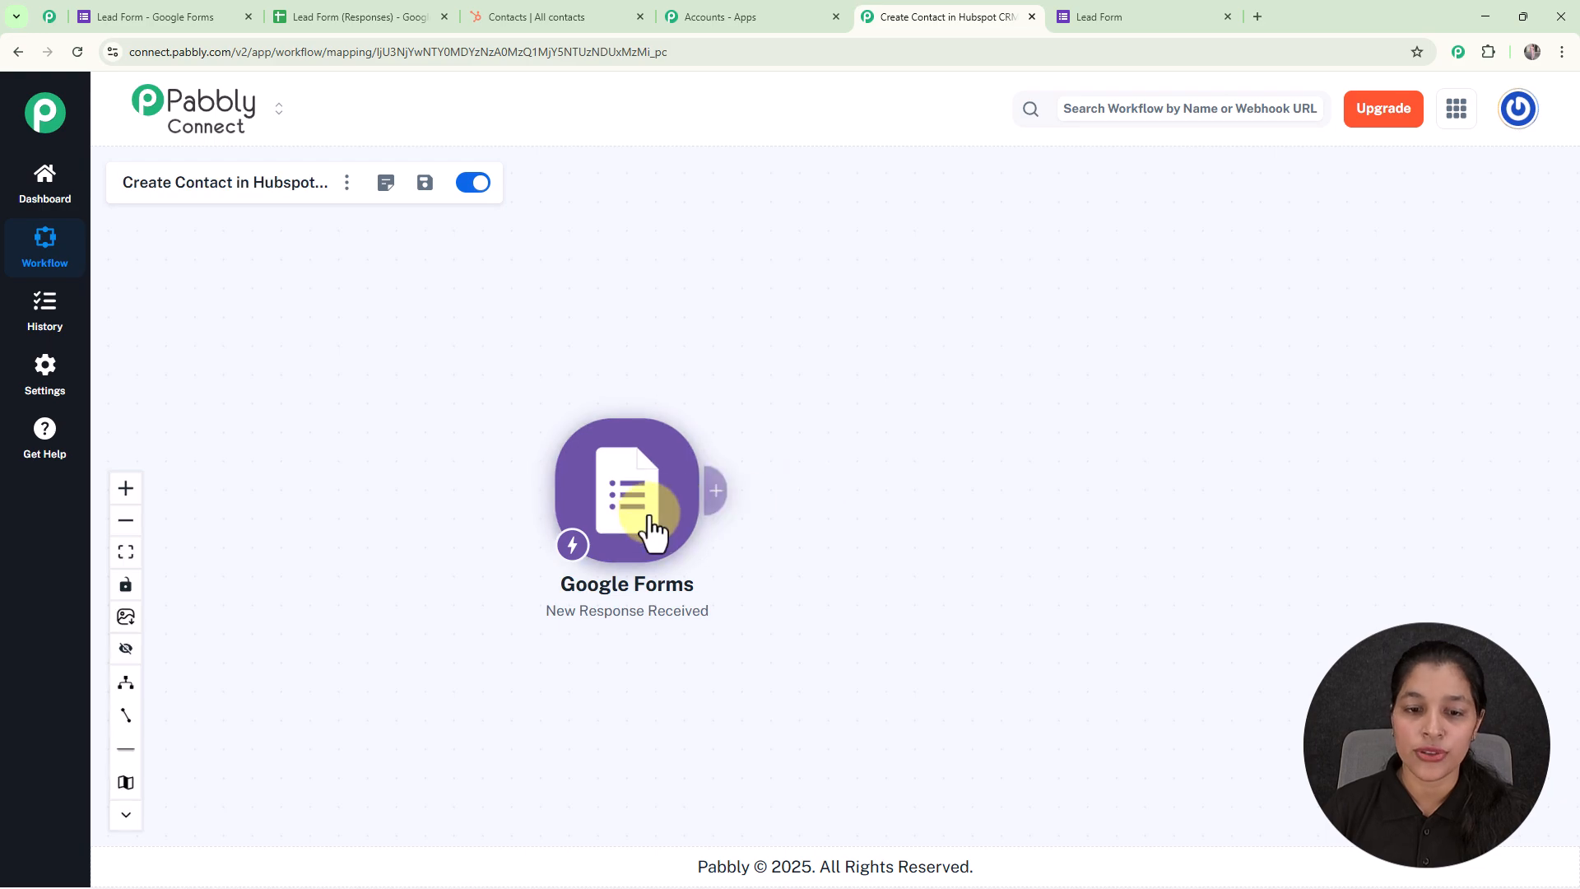
{"action": "left_click", "coordinate": [718, 492]}
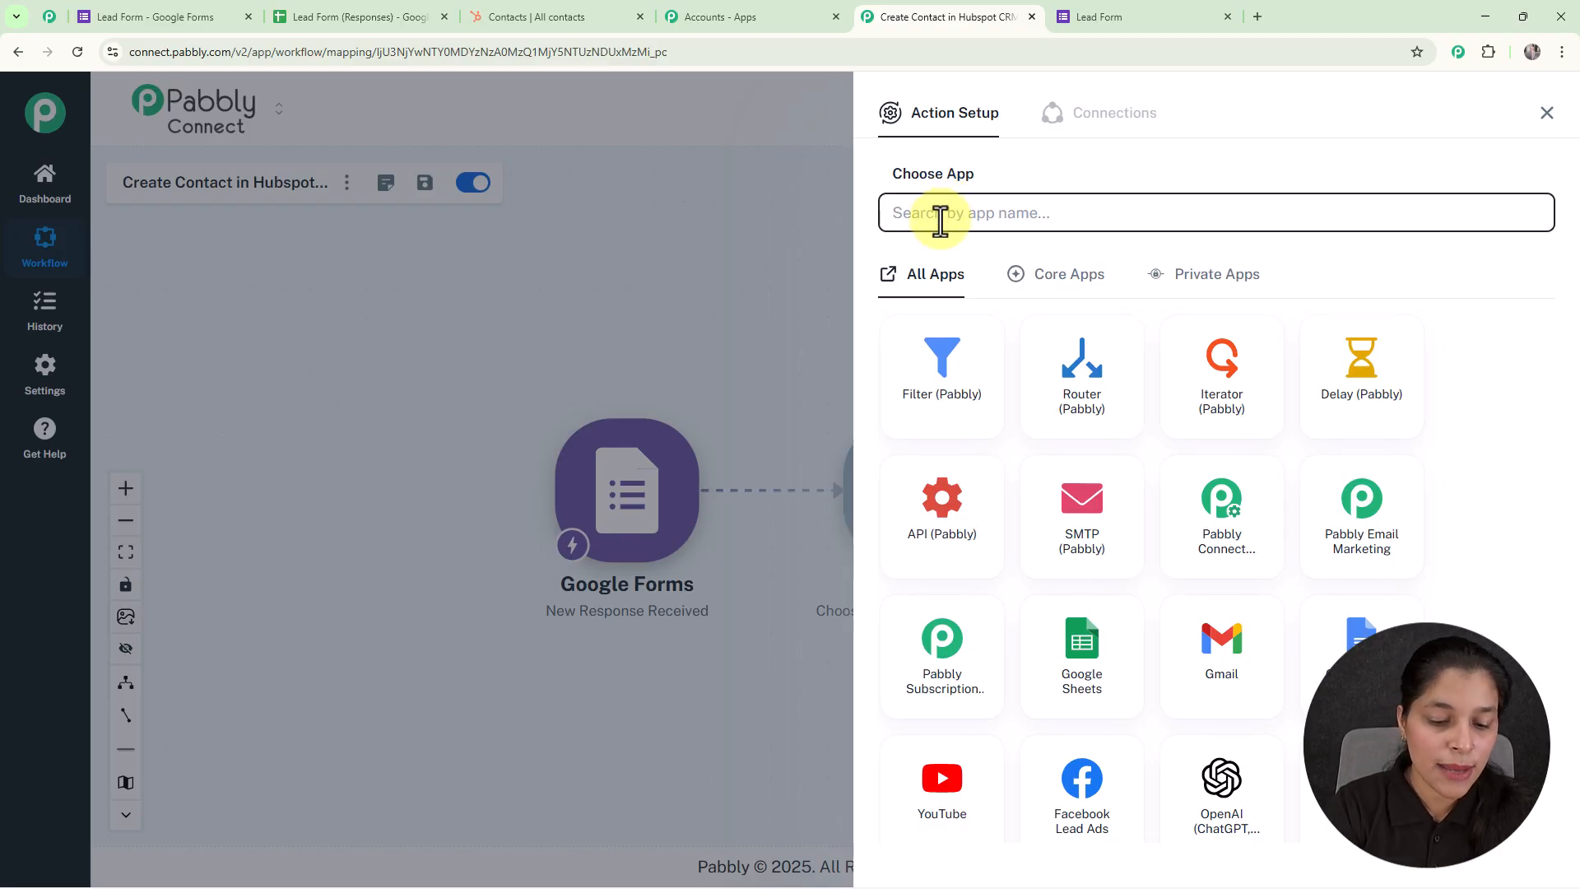
{"action": "type", "text": "Hubs"}
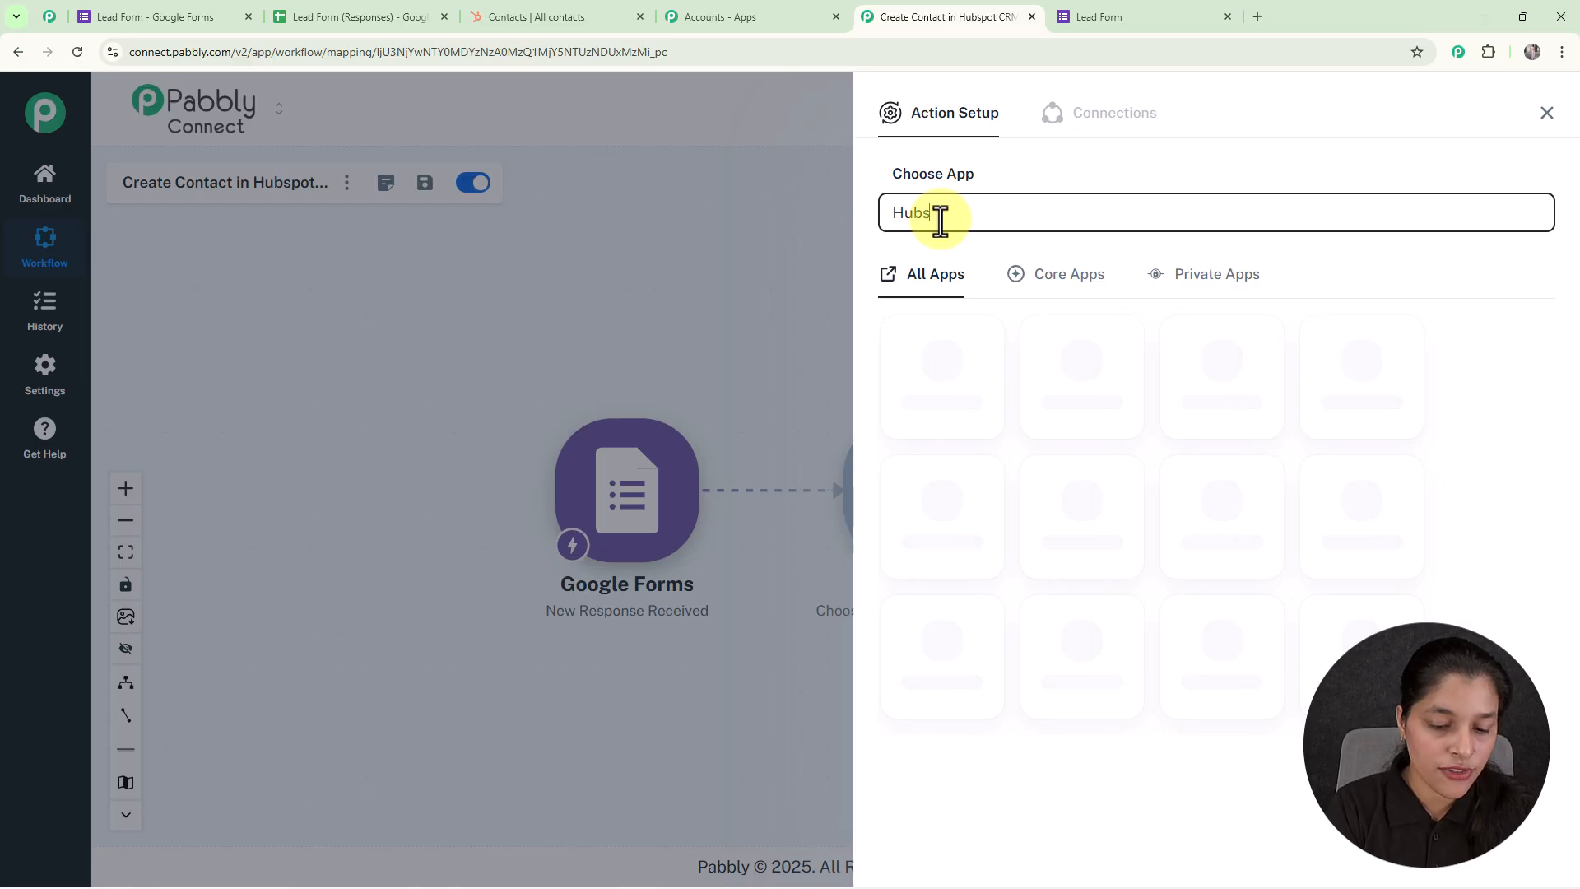
{"action": "type", "text": "po"}
{"action": "left_click", "coordinate": [938, 398]}
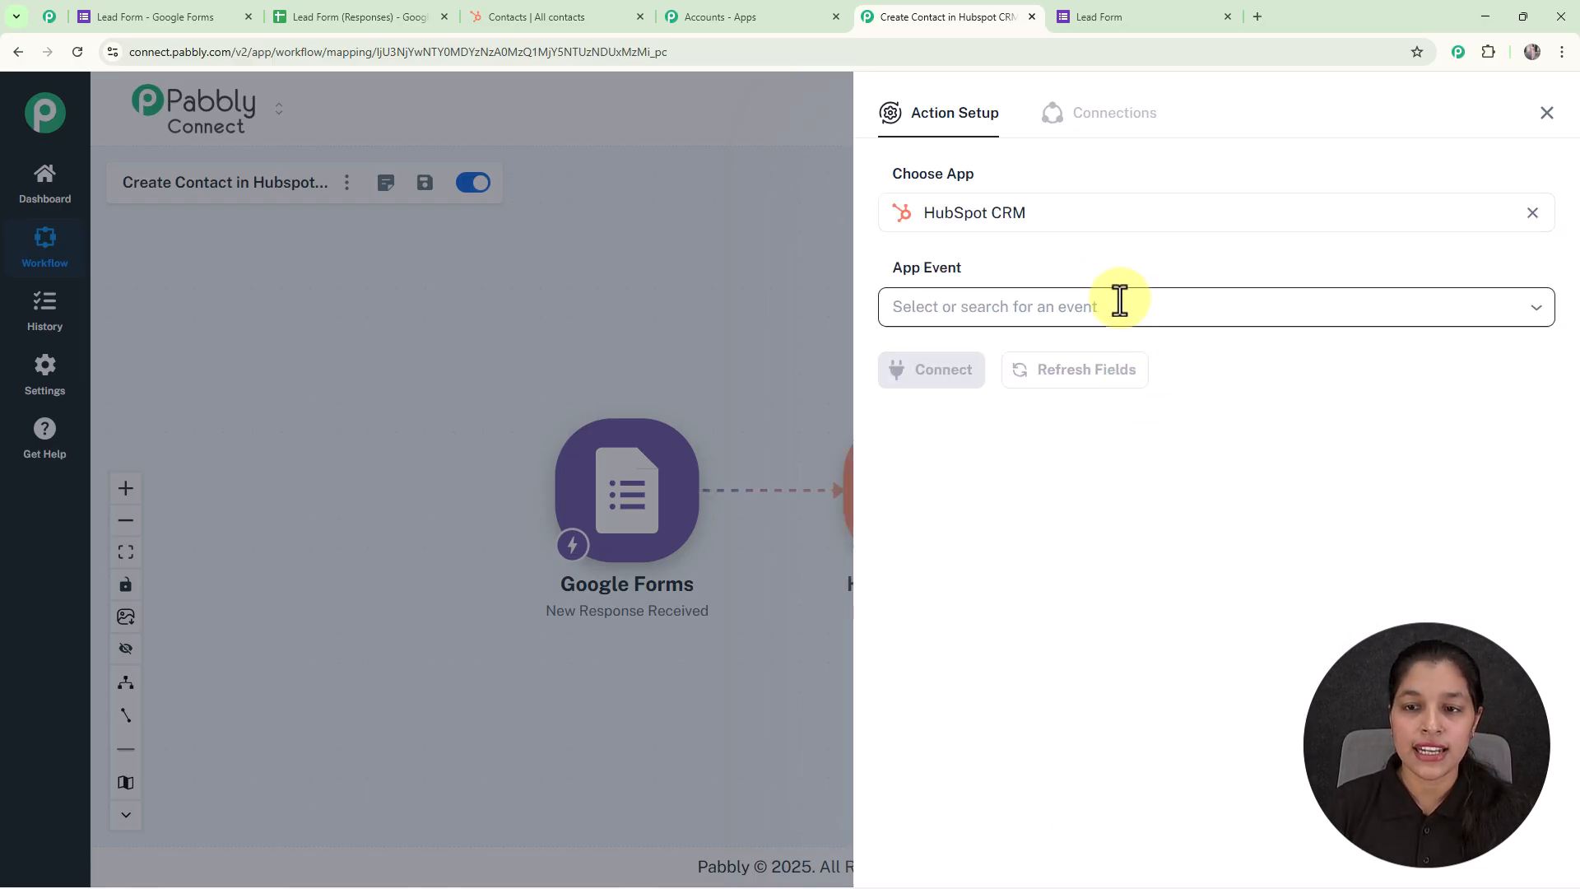
{"action": "left_click", "coordinate": [1115, 306]}
{"action": "left_click", "coordinate": [973, 387]}
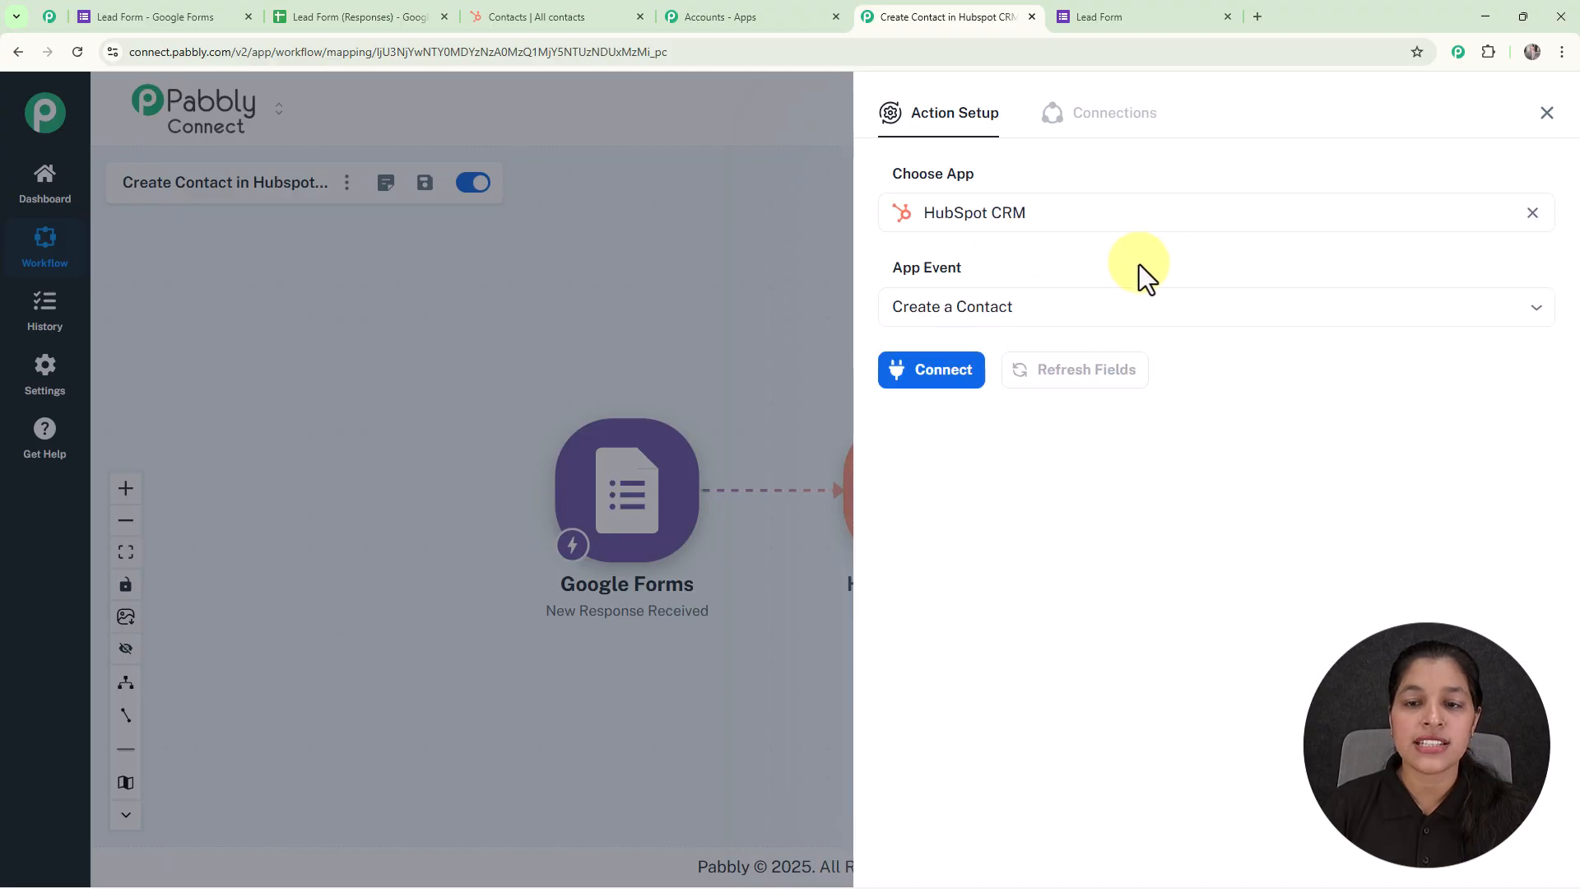
Add a new HubSpot CRM connection for the action and authorize it with the HubSpot account
{"action": "left_click", "coordinate": [943, 374]}
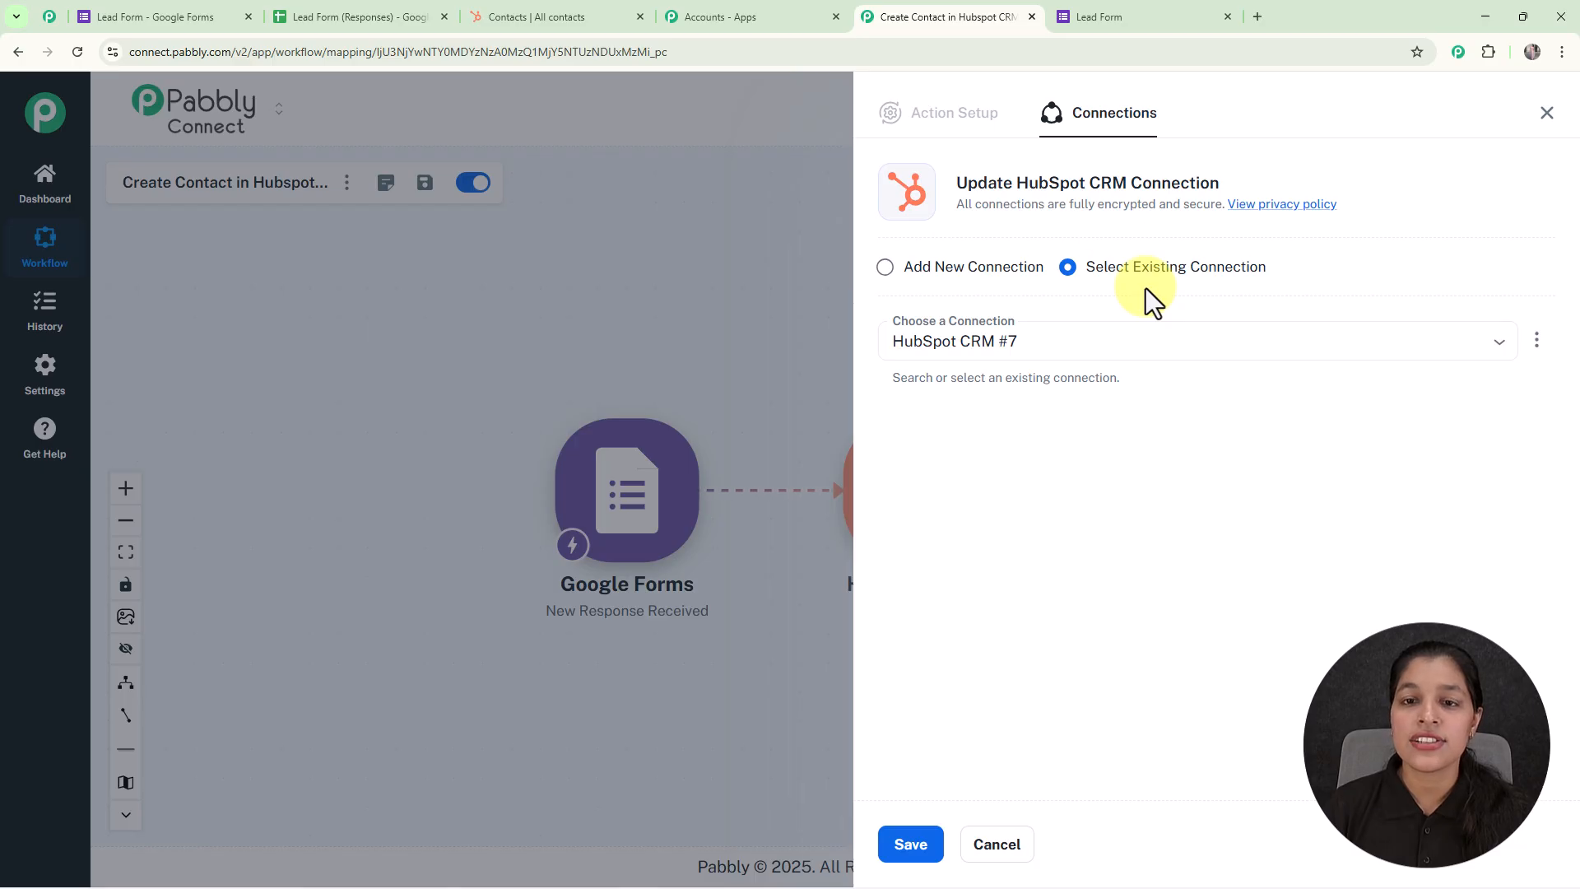
{"action": "left_click", "coordinate": [883, 268]}
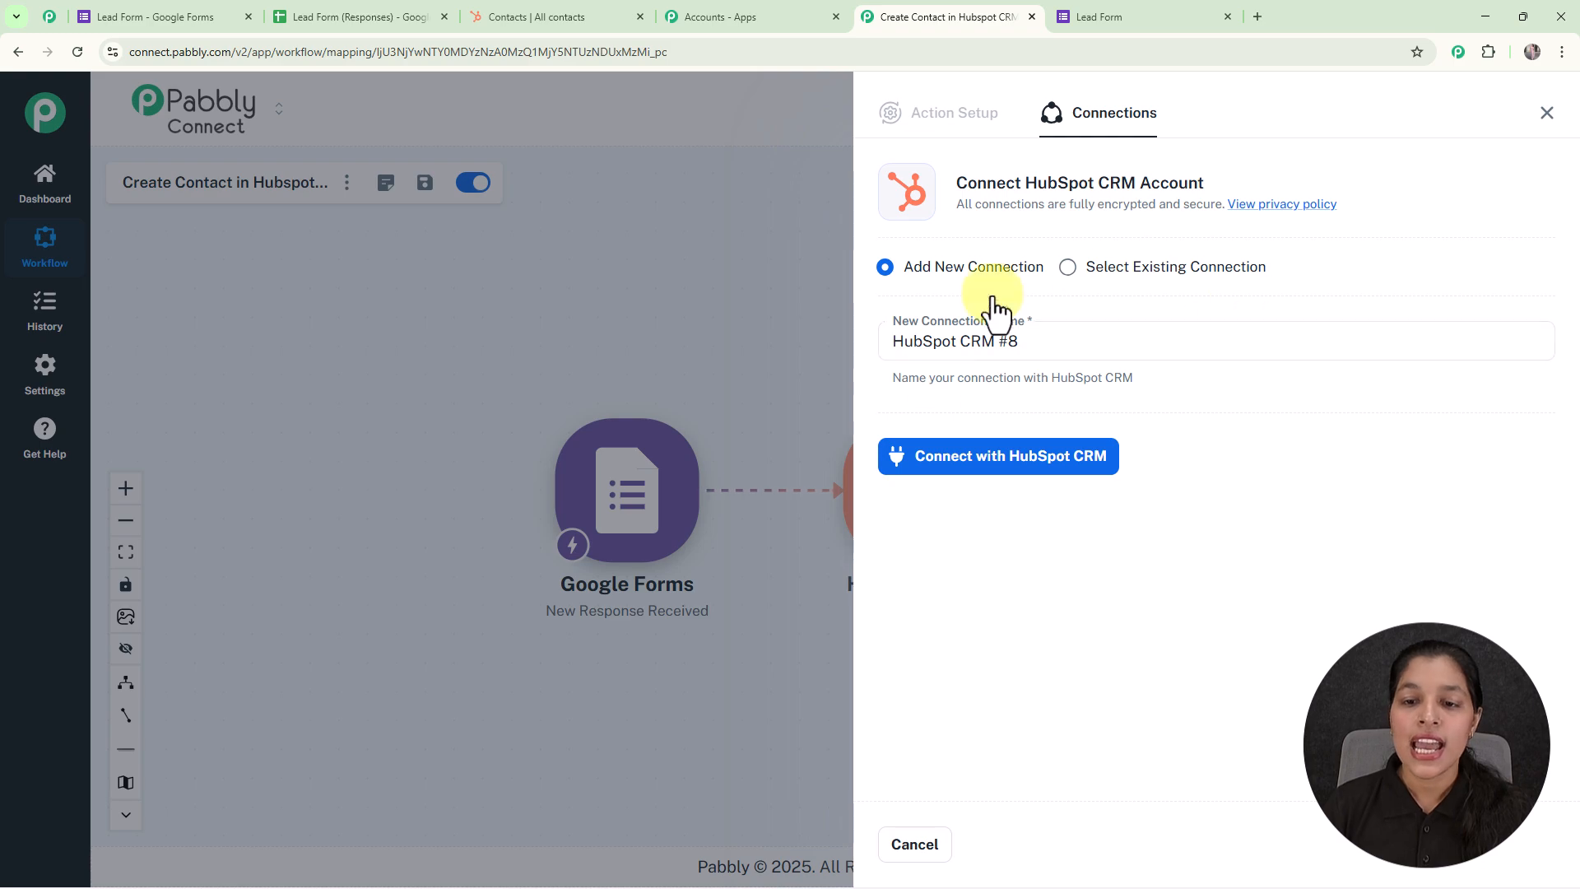
{"action": "left_click", "coordinate": [957, 461]}
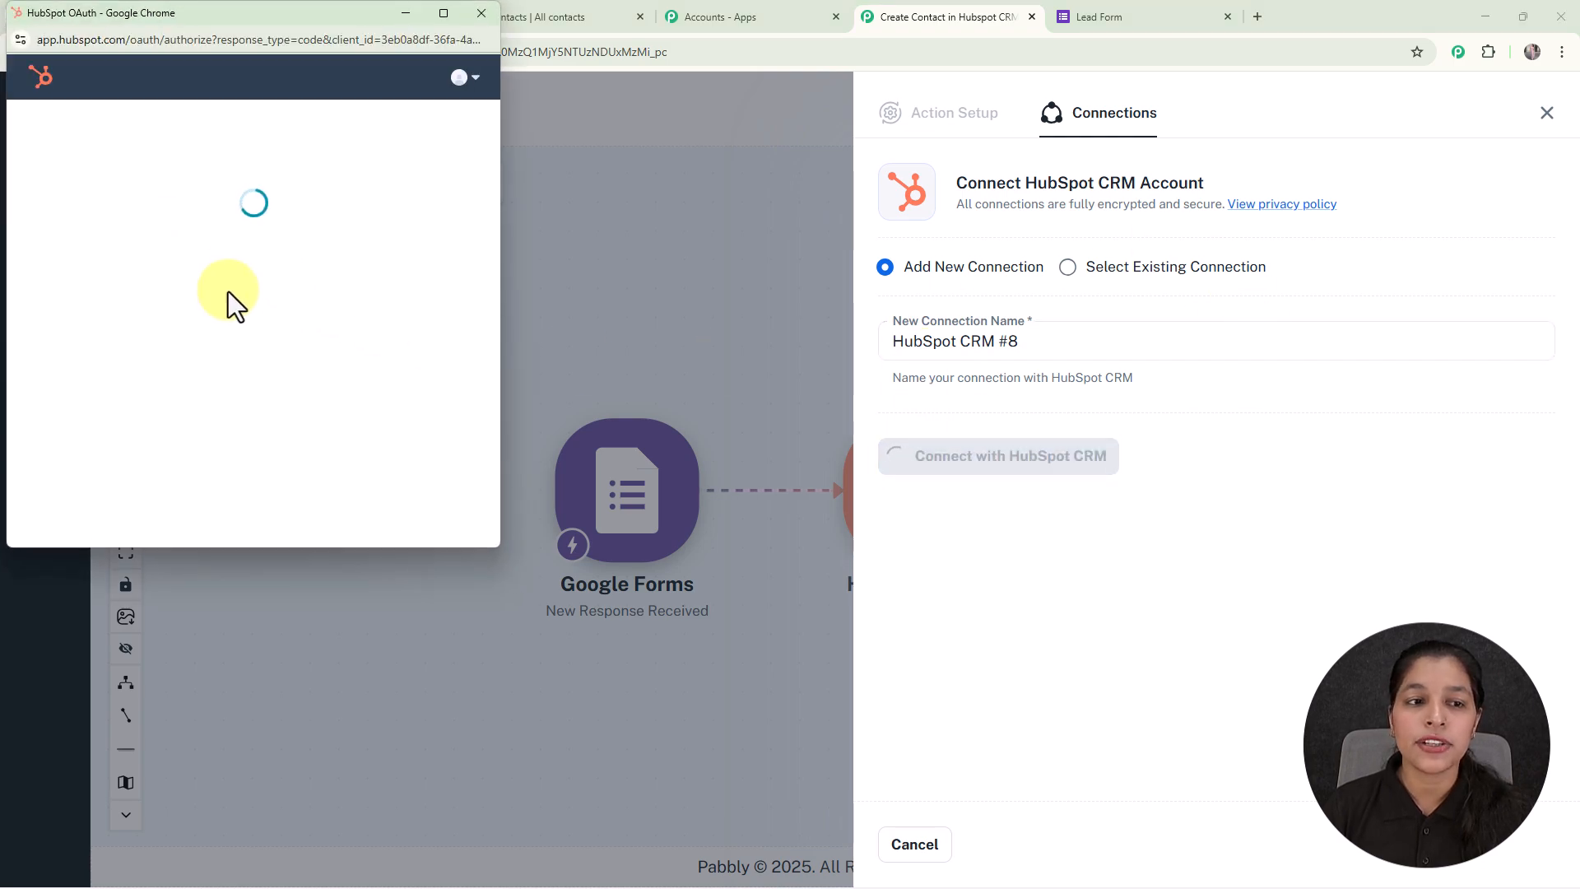
{"action": "scroll", "coordinate": [229, 282], "scroll_direction": "down", "scroll_amount": 5}
{"action": "left_click", "coordinate": [89, 329]}
{"action": "left_click", "coordinate": [209, 498]}
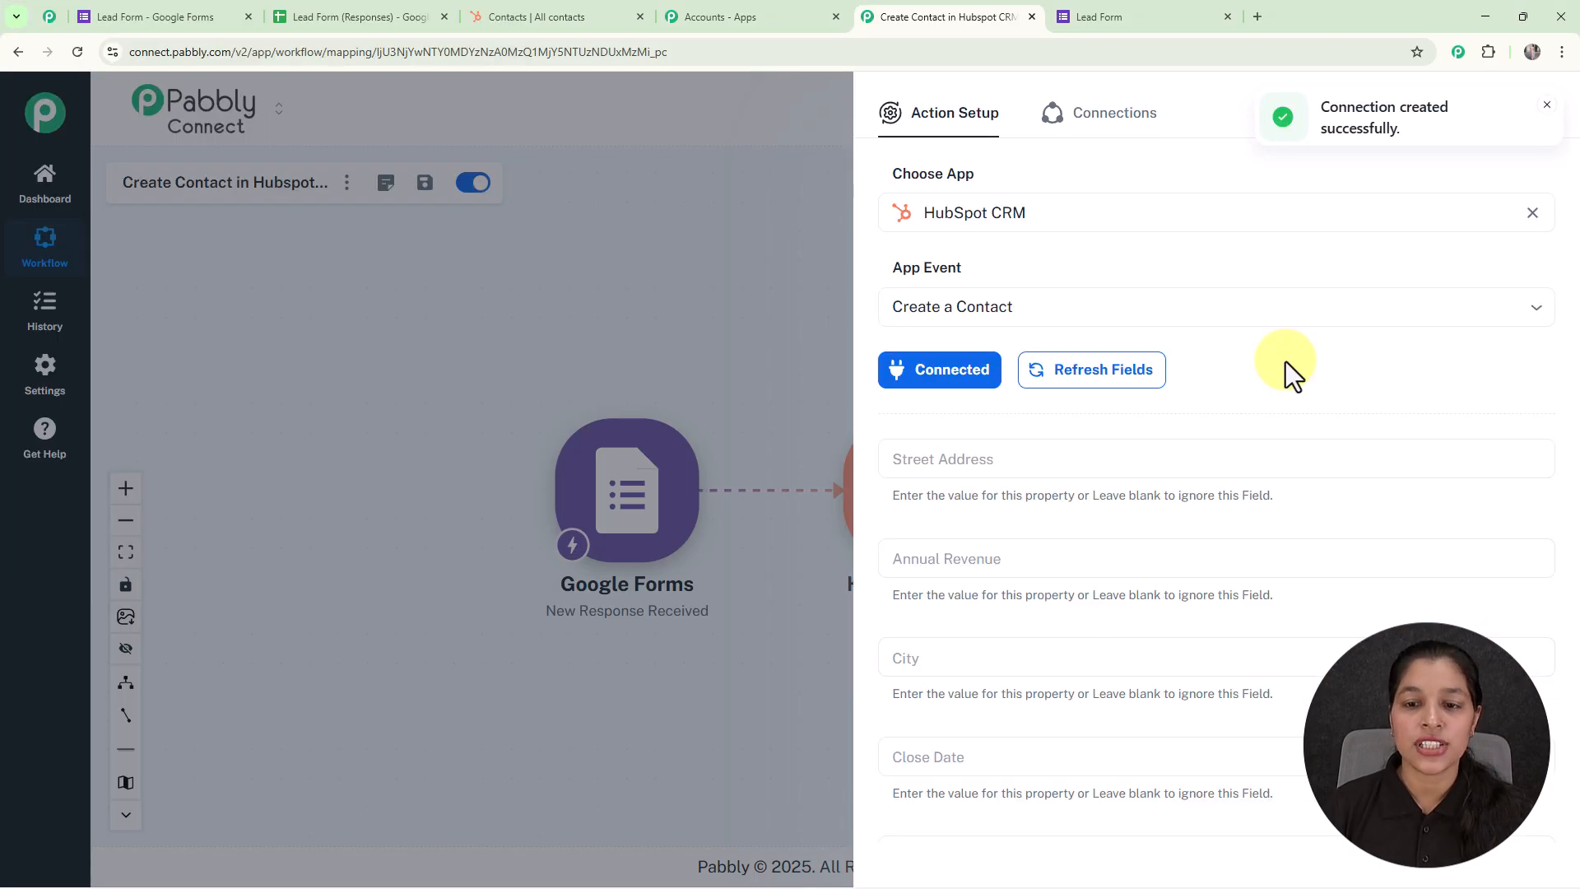
Map the HubSpot contact's Email field to the Email value from the Google Forms response
{"action": "scroll", "coordinate": [1288, 370], "scroll_direction": "down", "scroll_amount": 15}
{"action": "scroll", "coordinate": [1300, 395], "scroll_direction": "up", "scroll_amount": 8}
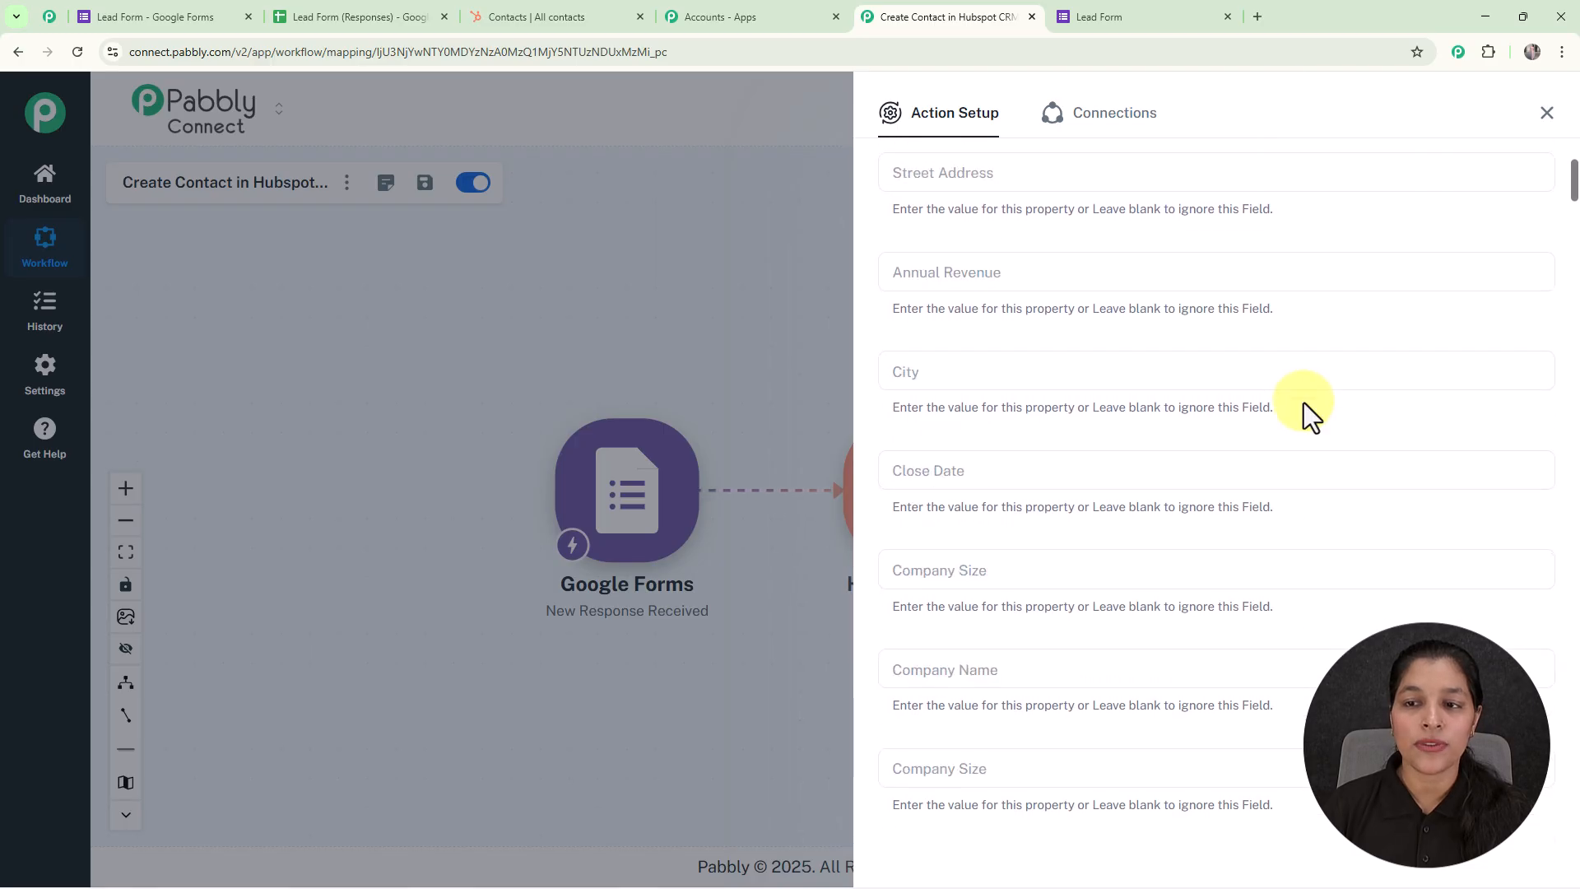
{"action": "scroll", "coordinate": [1303, 403], "scroll_direction": "up", "scroll_amount": 5}
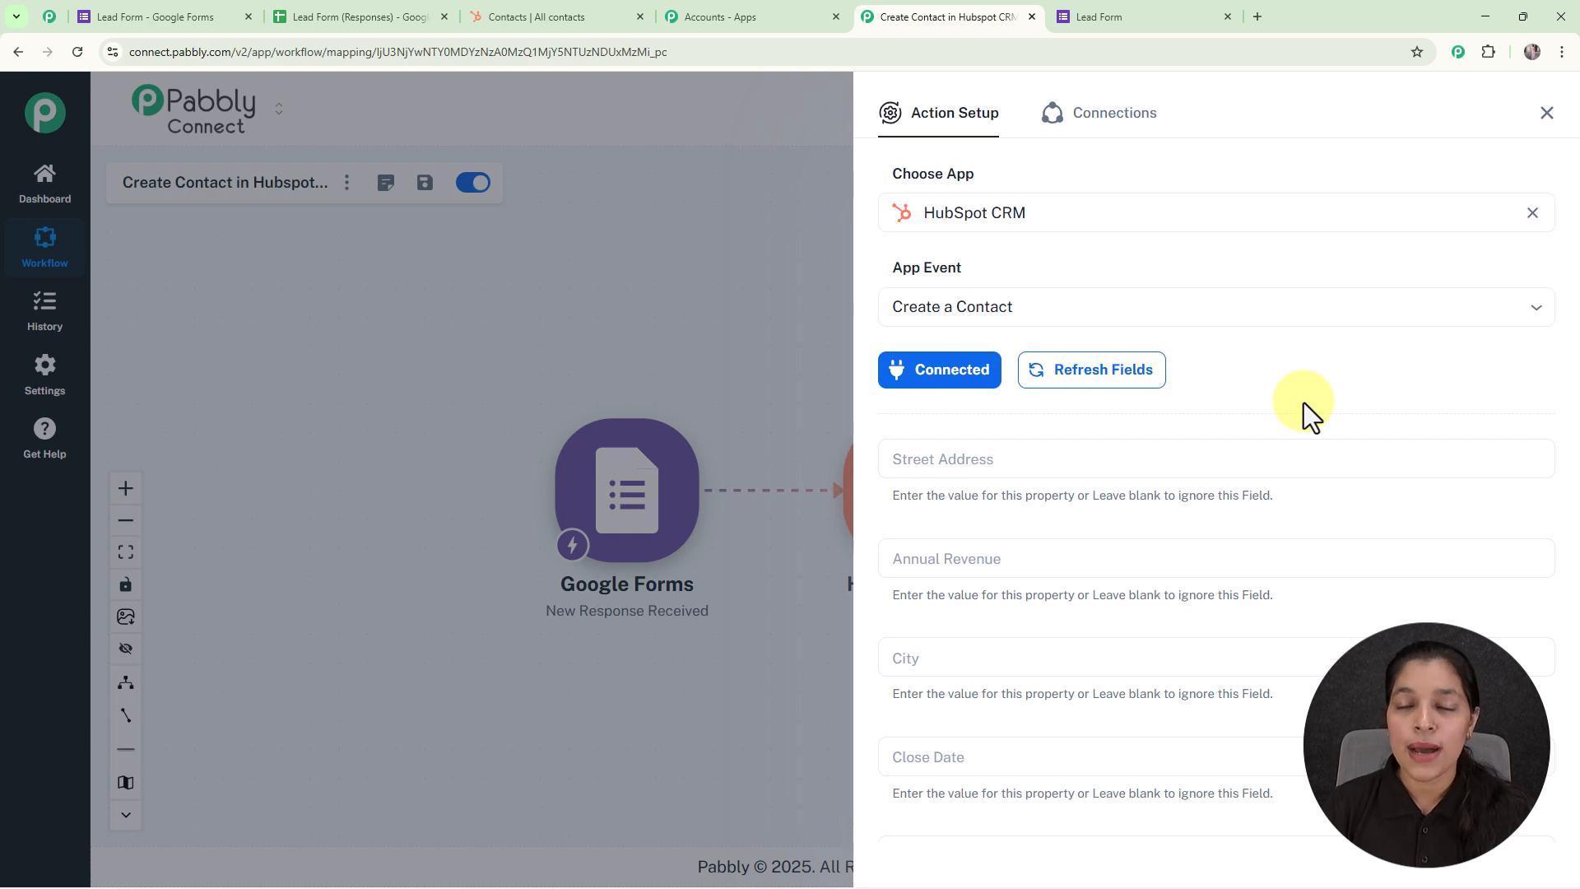
{"action": "scroll", "coordinate": [1303, 402], "scroll_direction": "down", "scroll_amount": 4}
{"action": "scroll", "coordinate": [1303, 402], "scroll_direction": "up", "scroll_amount": 4}
{"action": "scroll", "coordinate": [1303, 403], "scroll_direction": "down", "scroll_amount": 6}
{"action": "scroll", "coordinate": [1303, 403], "scroll_direction": "down", "scroll_amount": 8}
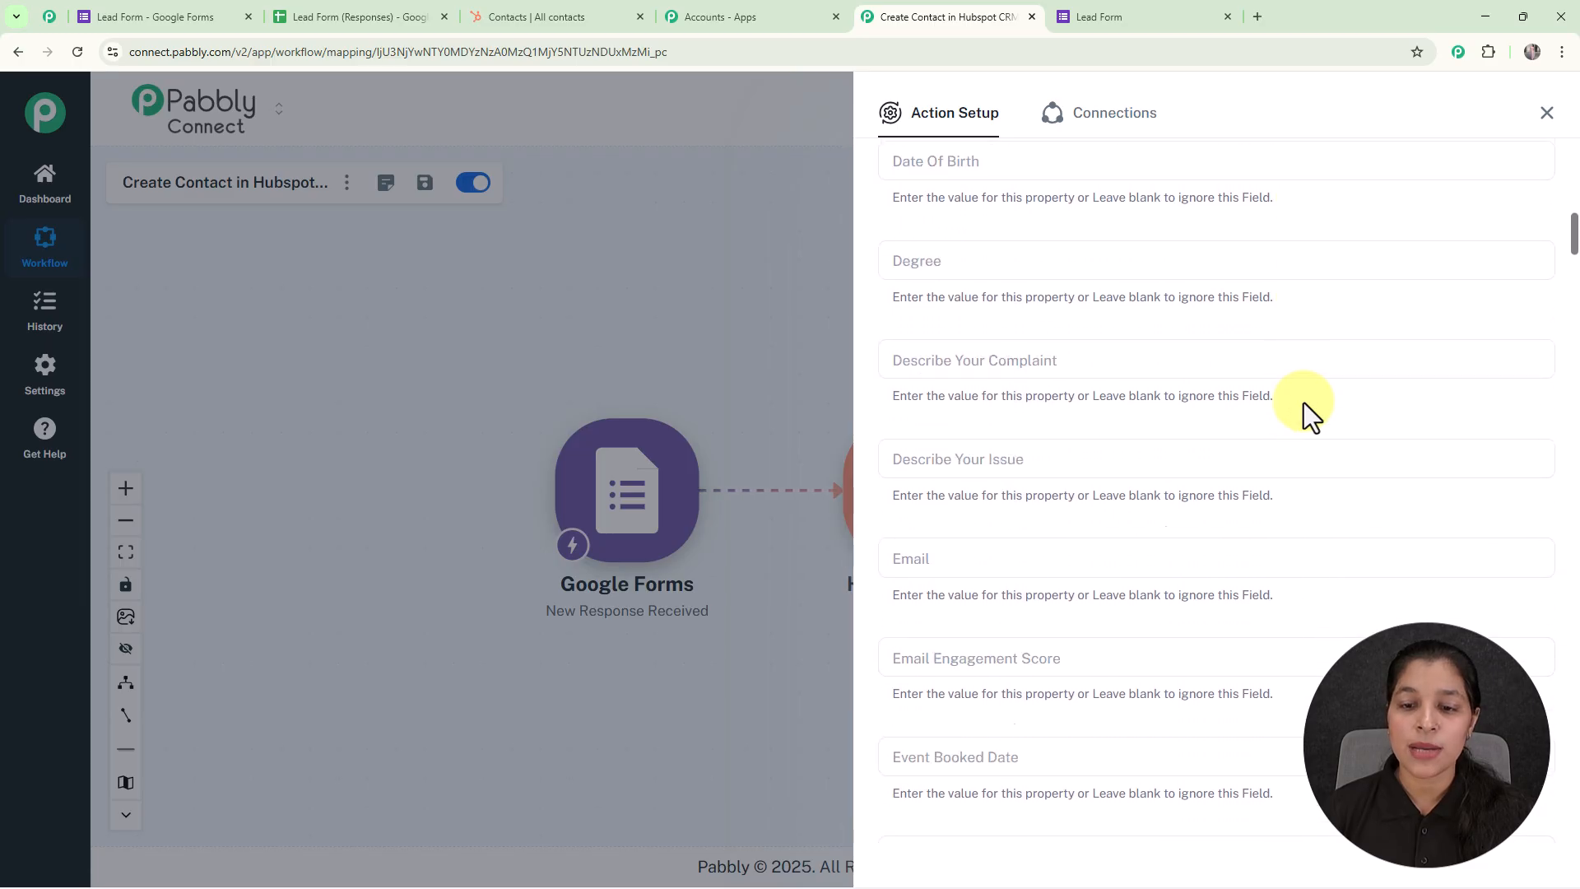
{"action": "scroll", "coordinate": [1303, 402], "scroll_direction": "down", "scroll_amount": 2}
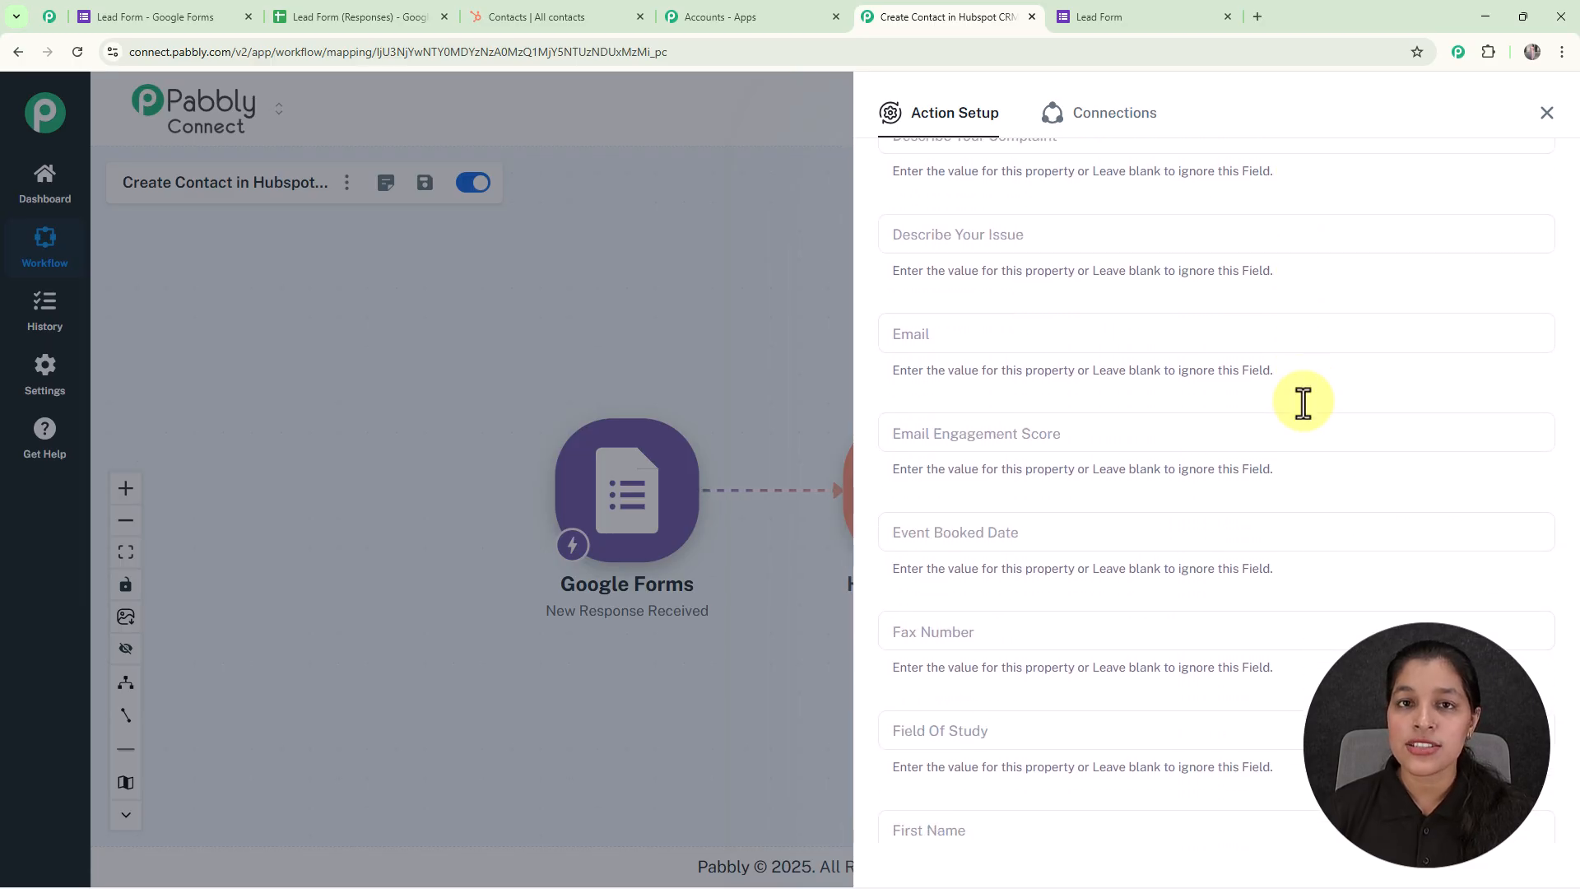
{"action": "left_click", "coordinate": [956, 337]}
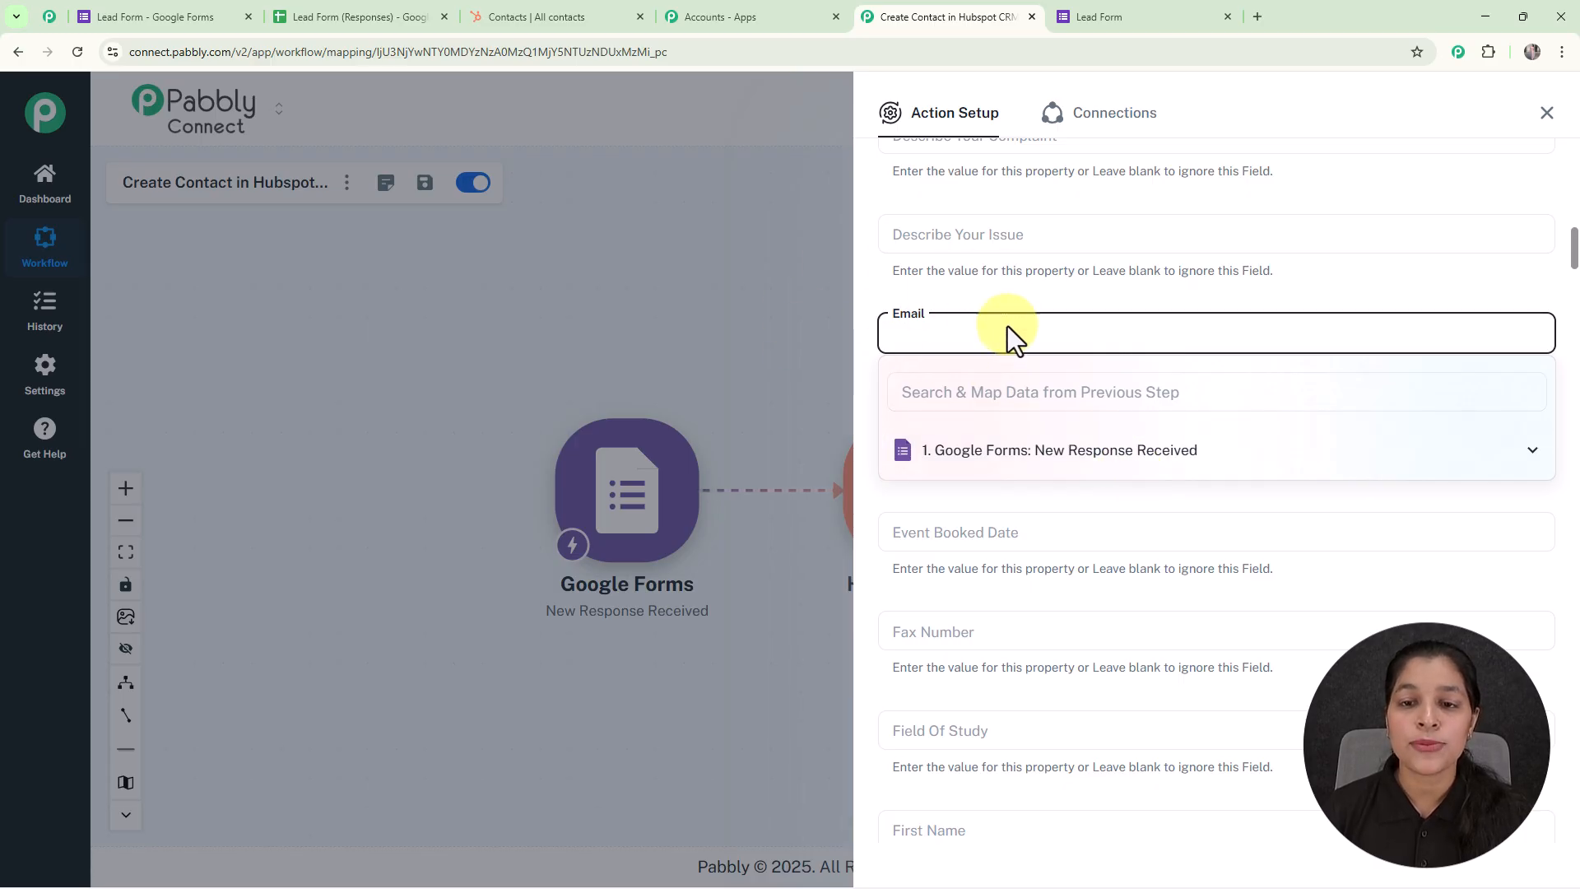
{"action": "left_click", "coordinate": [992, 451]}
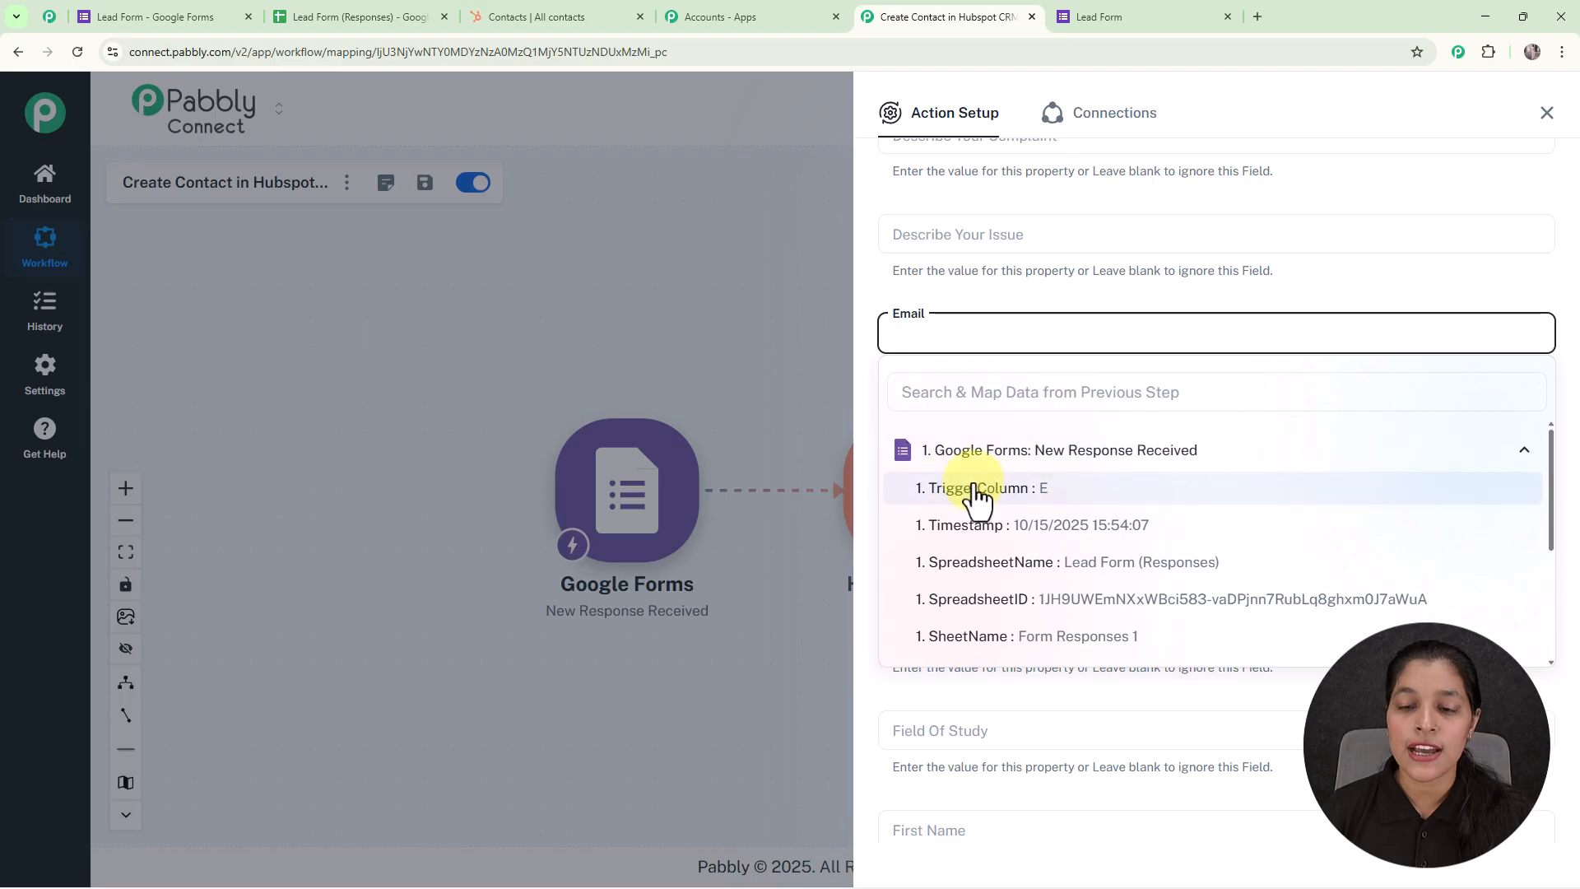
{"action": "scroll", "coordinate": [979, 492], "scroll_direction": "down", "scroll_amount": 3}
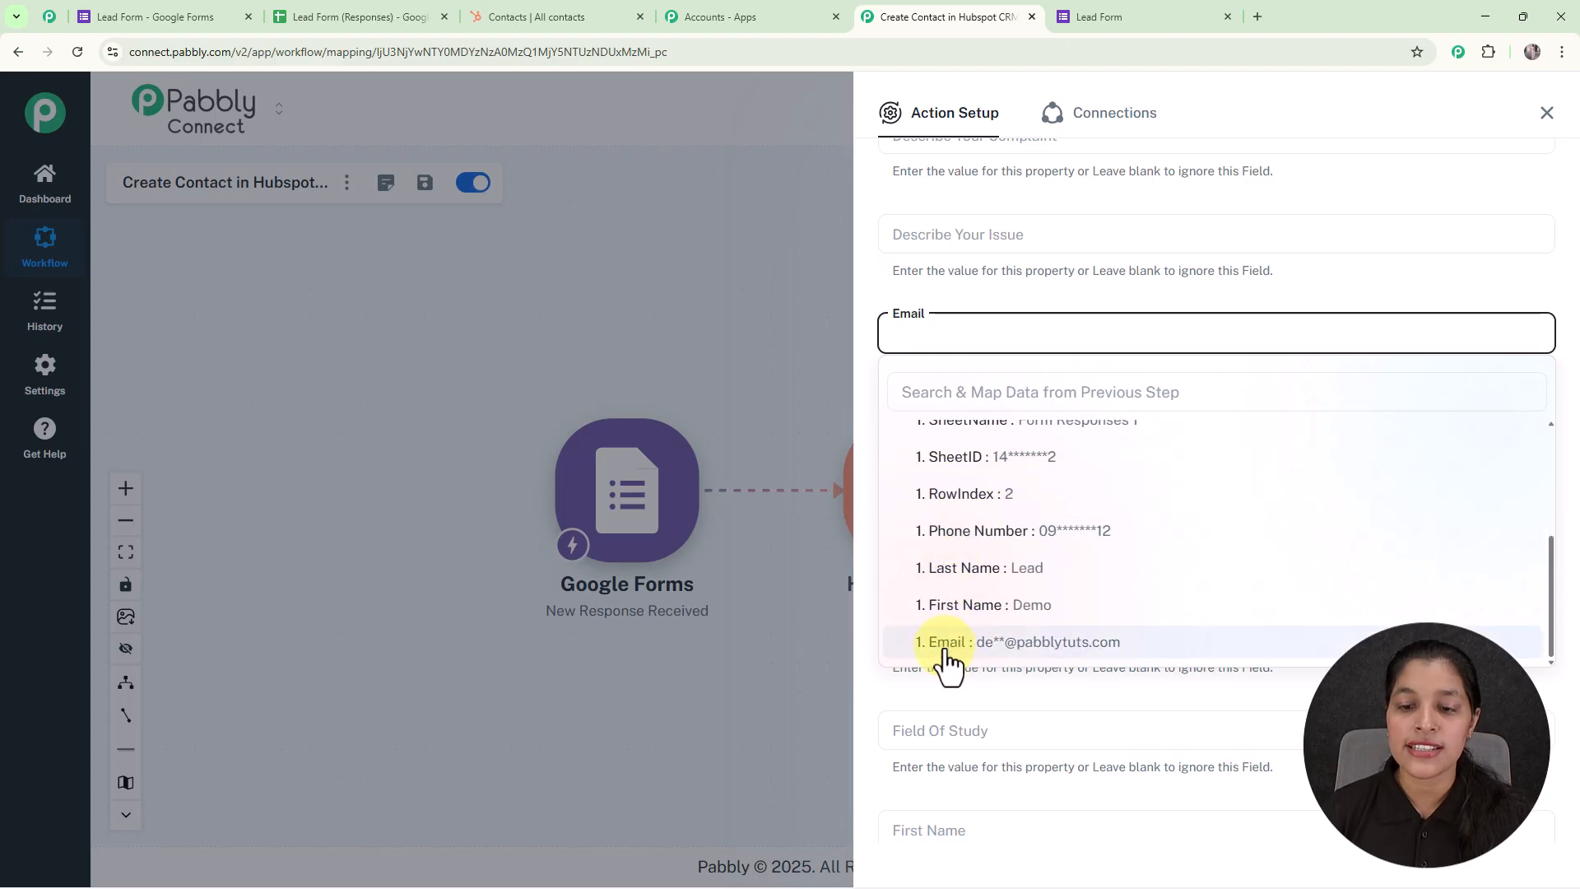
{"action": "left_click", "coordinate": [946, 642]}
{"action": "left_click", "coordinate": [737, 356]}
Map the First Name field to the First Name value from the Google Forms response
{"action": "scroll", "coordinate": [1016, 379], "scroll_direction": "down", "scroll_amount": 5}
{"action": "left_click", "coordinate": [926, 416]}
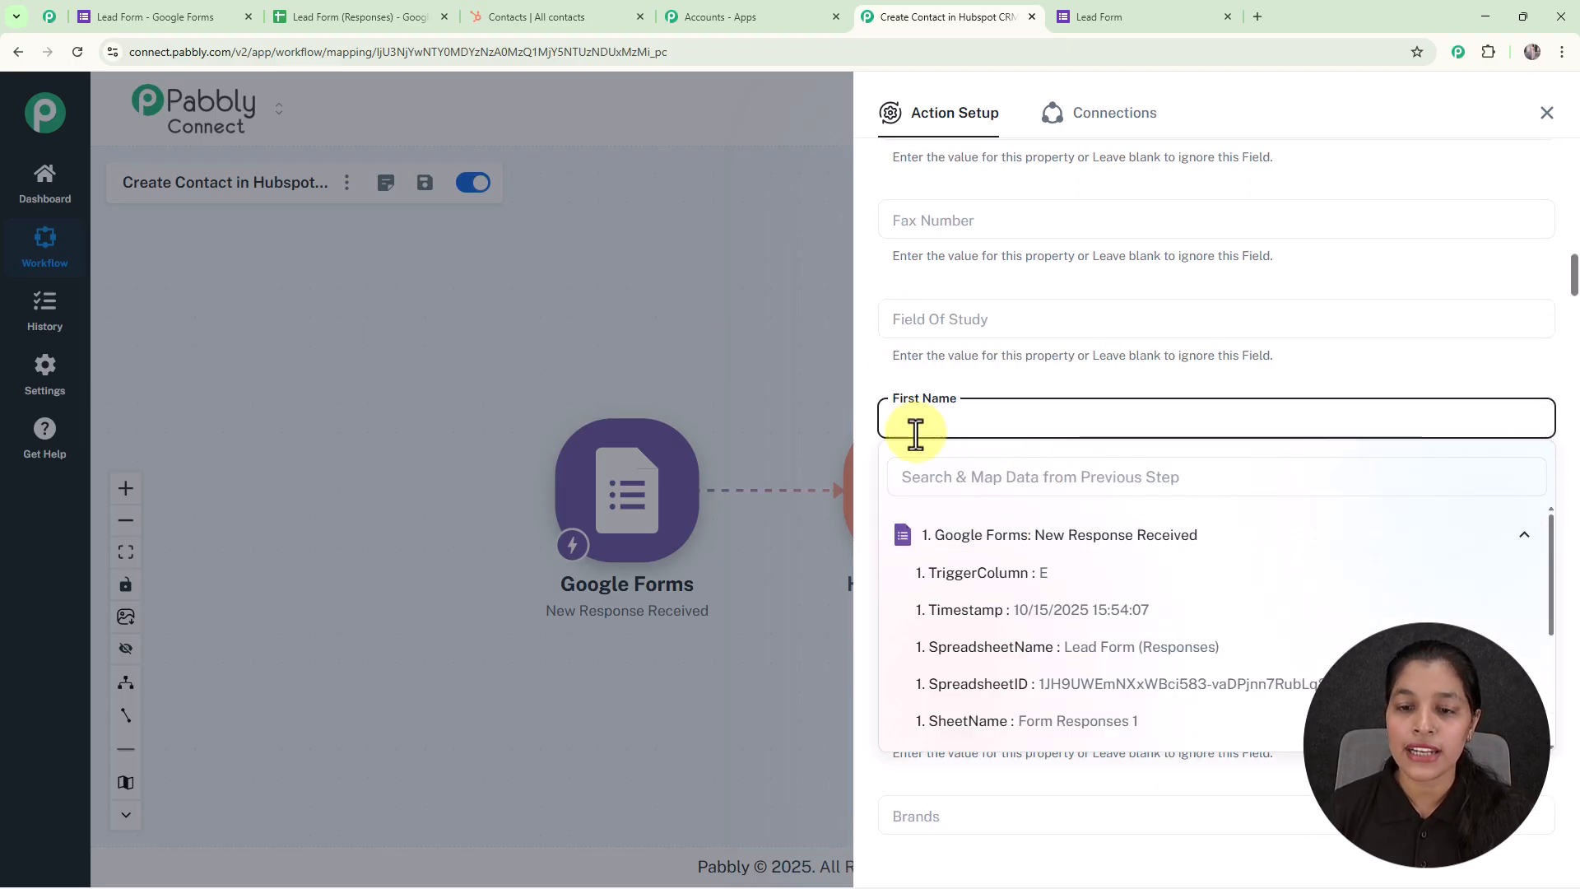
{"action": "scroll", "coordinate": [951, 664], "scroll_direction": "down", "scroll_amount": 3}
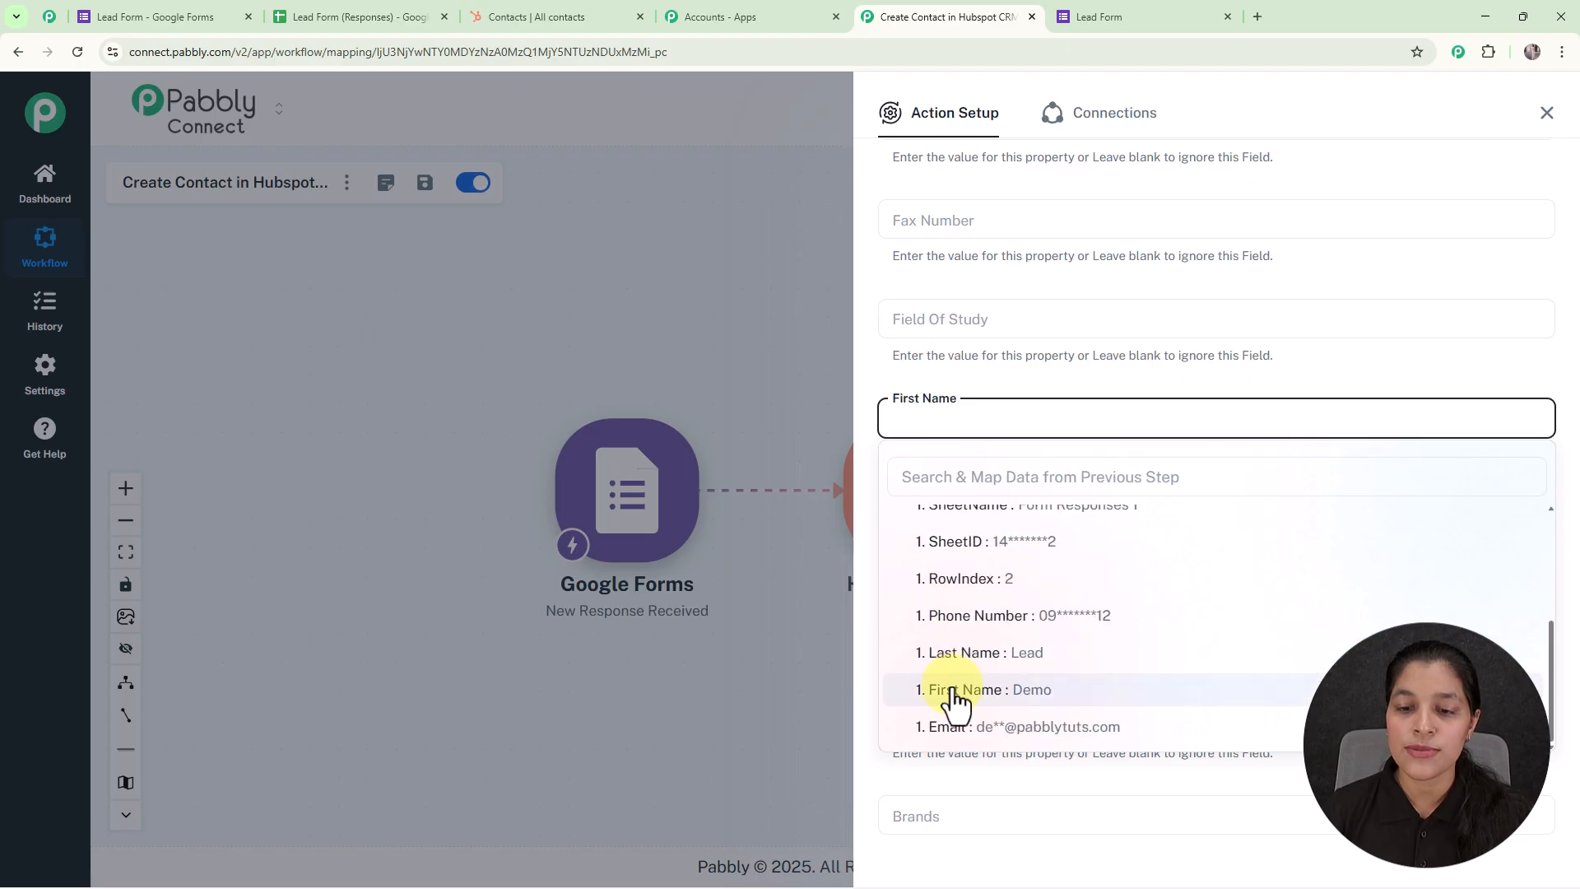
{"action": "left_click", "coordinate": [954, 690]}
{"action": "left_click", "coordinate": [819, 398]}
Map the Last Name field to the Last Name value from the Google Forms response
{"action": "scroll", "coordinate": [1012, 423], "scroll_direction": "down", "scroll_amount": 8}
{"action": "scroll", "coordinate": [1010, 421], "scroll_direction": "down", "scroll_amount": 15}
{"action": "scroll", "coordinate": [1010, 421], "scroll_direction": "down", "scroll_amount": 15}
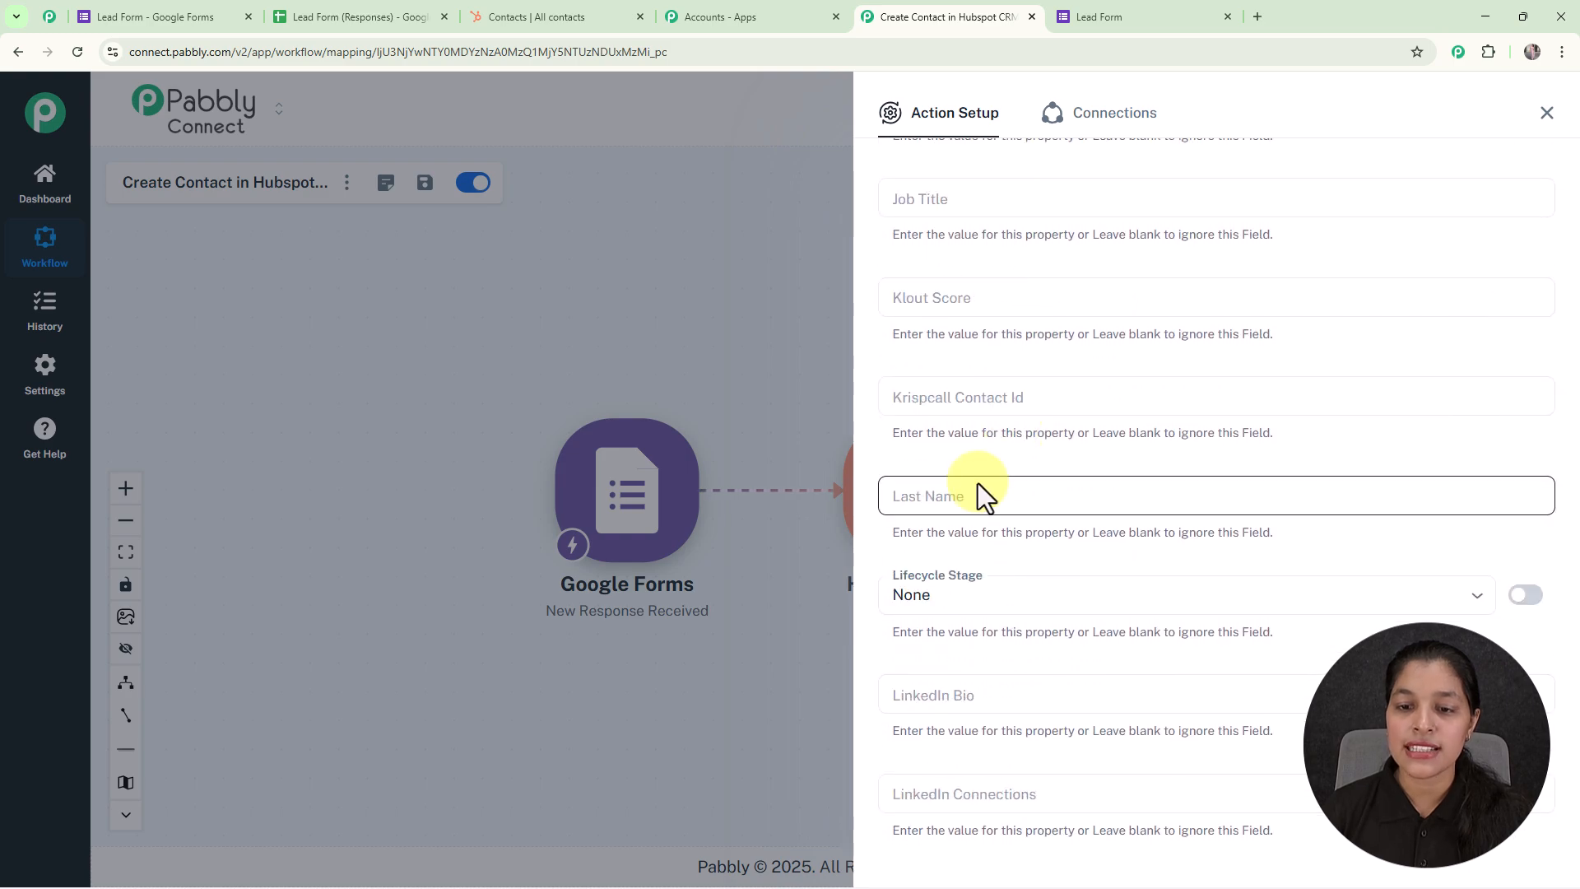
{"action": "left_click", "coordinate": [978, 482]}
{"action": "left_click", "coordinate": [922, 617]}
{"action": "scroll", "coordinate": [983, 769], "scroll_direction": "down", "scroll_amount": 3}
{"action": "left_click", "coordinate": [997, 730]}
Map the Mobile Phone Number field to the Phone Number value from the Google Forms response
{"action": "scroll", "coordinate": [1028, 420], "scroll_direction": "down", "scroll_amount": 10}
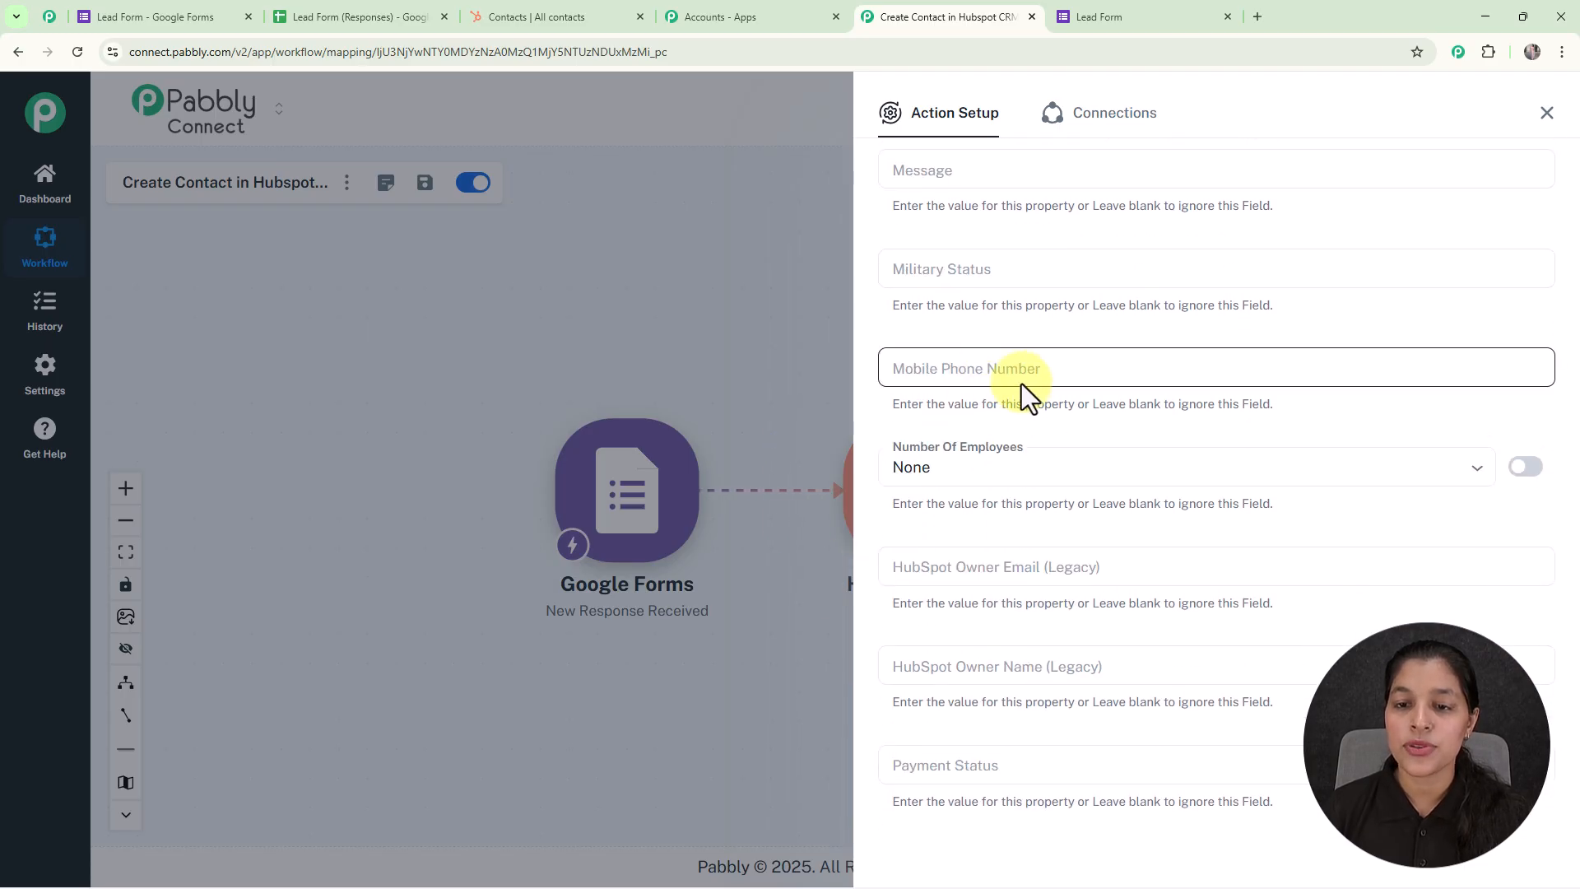
{"action": "left_click", "coordinate": [1018, 377]}
{"action": "left_click", "coordinate": [1017, 477]}
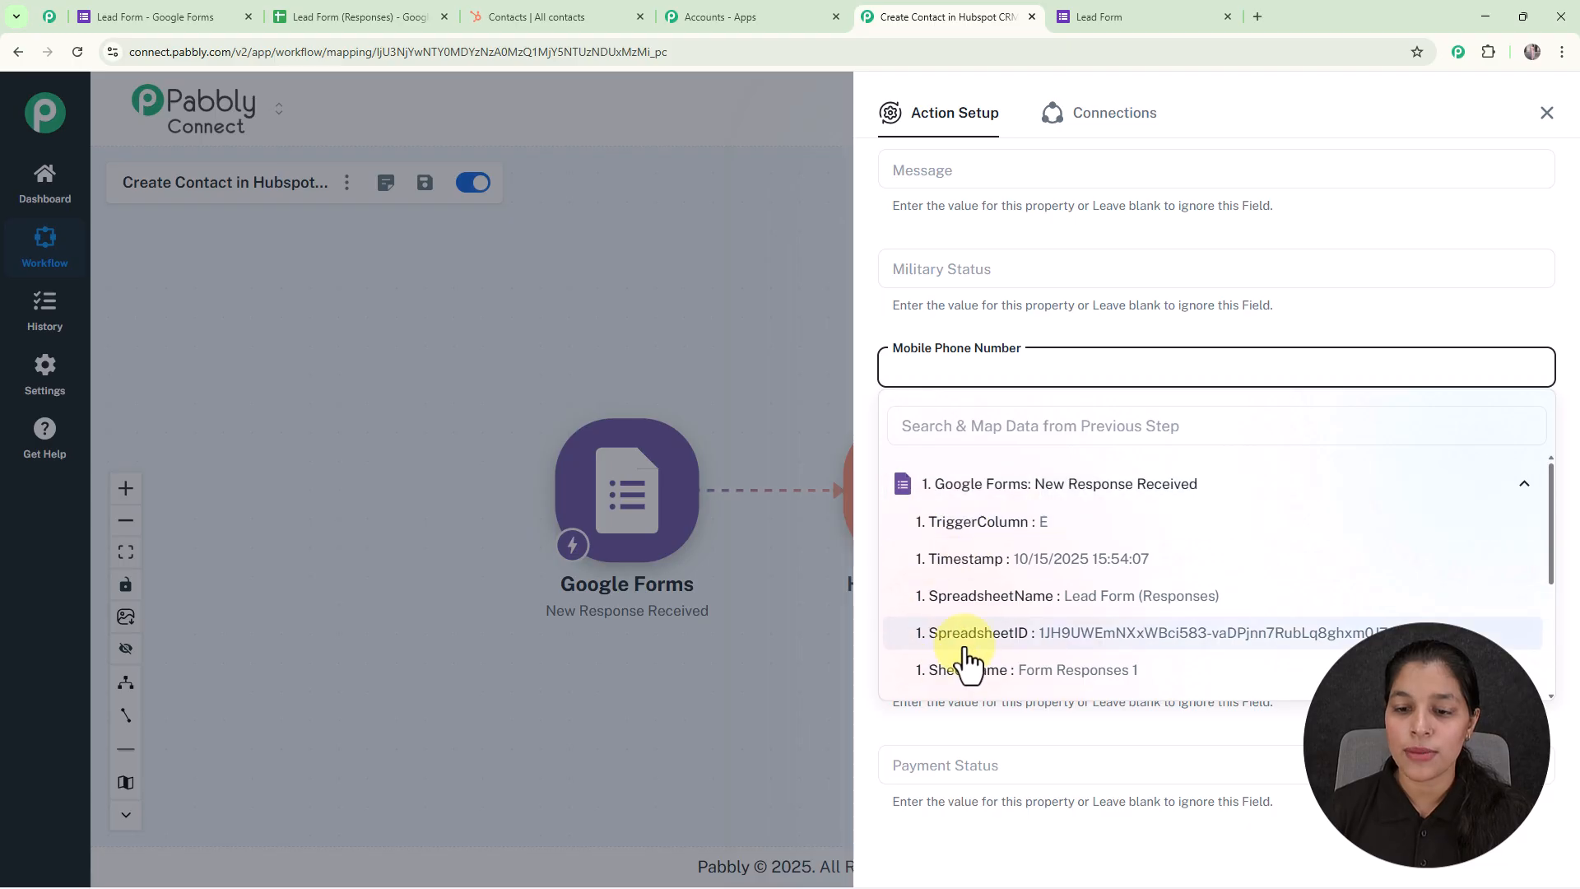
{"action": "scroll", "coordinate": [967, 650], "scroll_direction": "down", "scroll_amount": 3}
{"action": "left_click", "coordinate": [954, 576]}
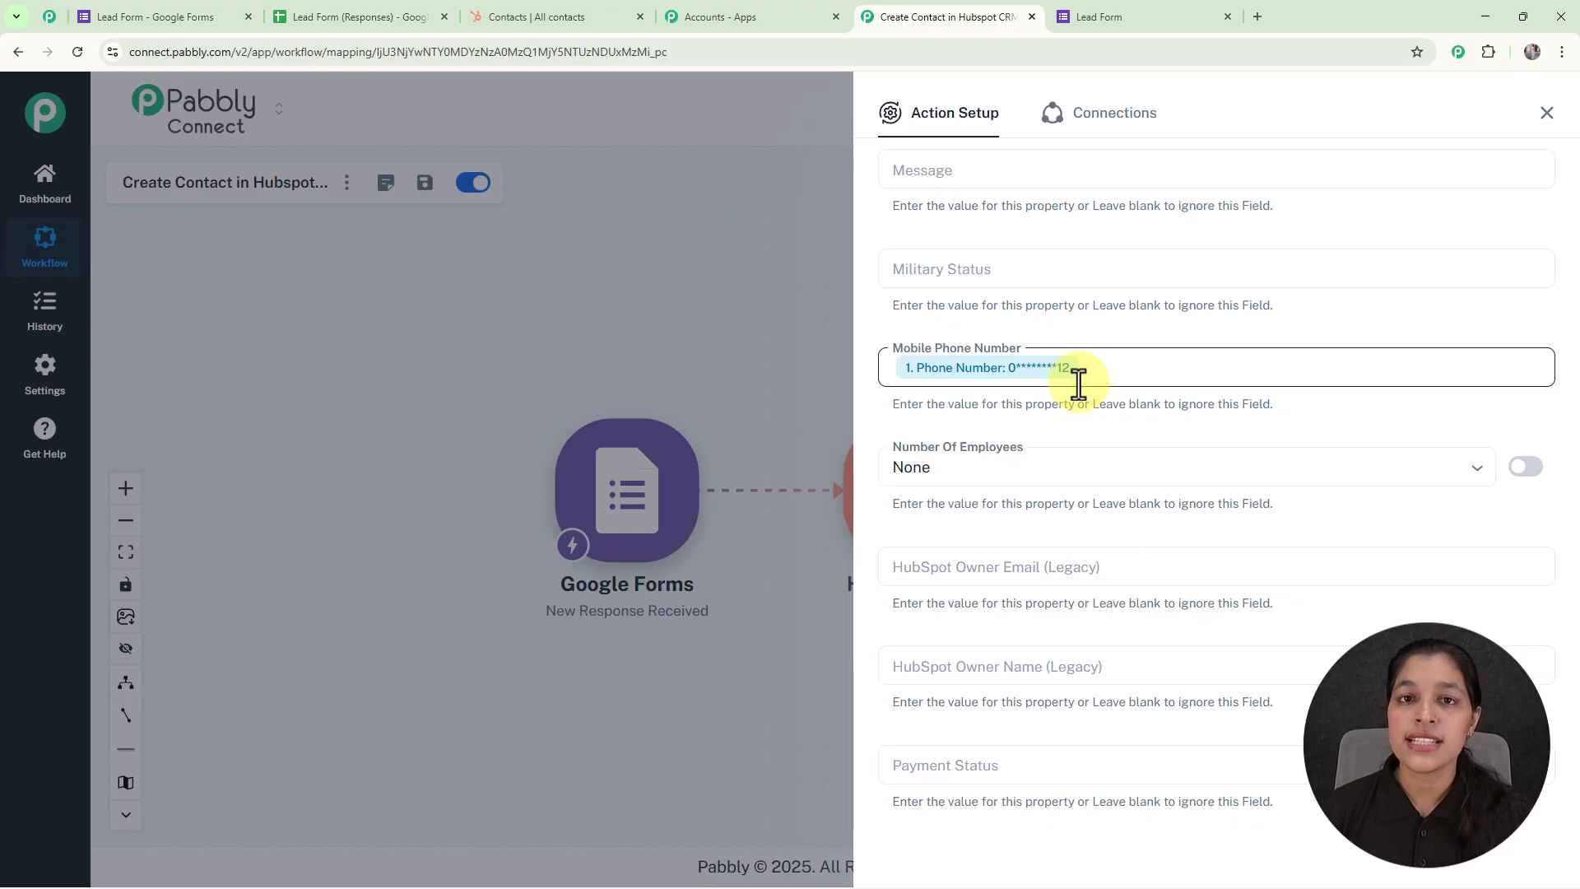
Save the HubSpot CRM action and send a test request to create the contact
{"action": "scroll", "coordinate": [1201, 546], "scroll_direction": "down", "scroll_amount": 20}
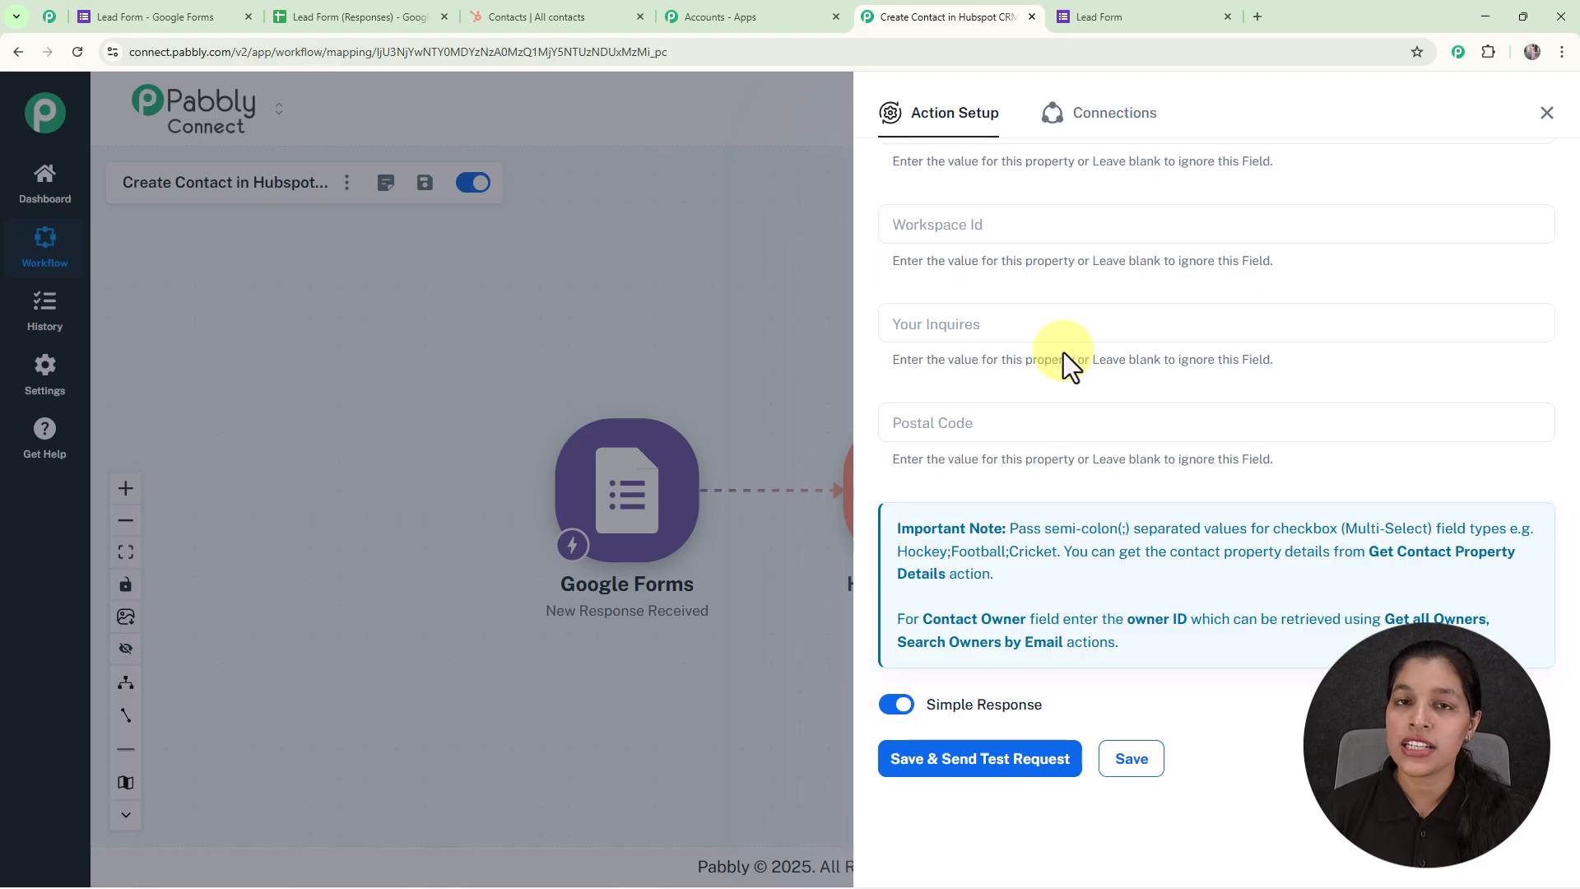
{"action": "left_click", "coordinate": [971, 764]}
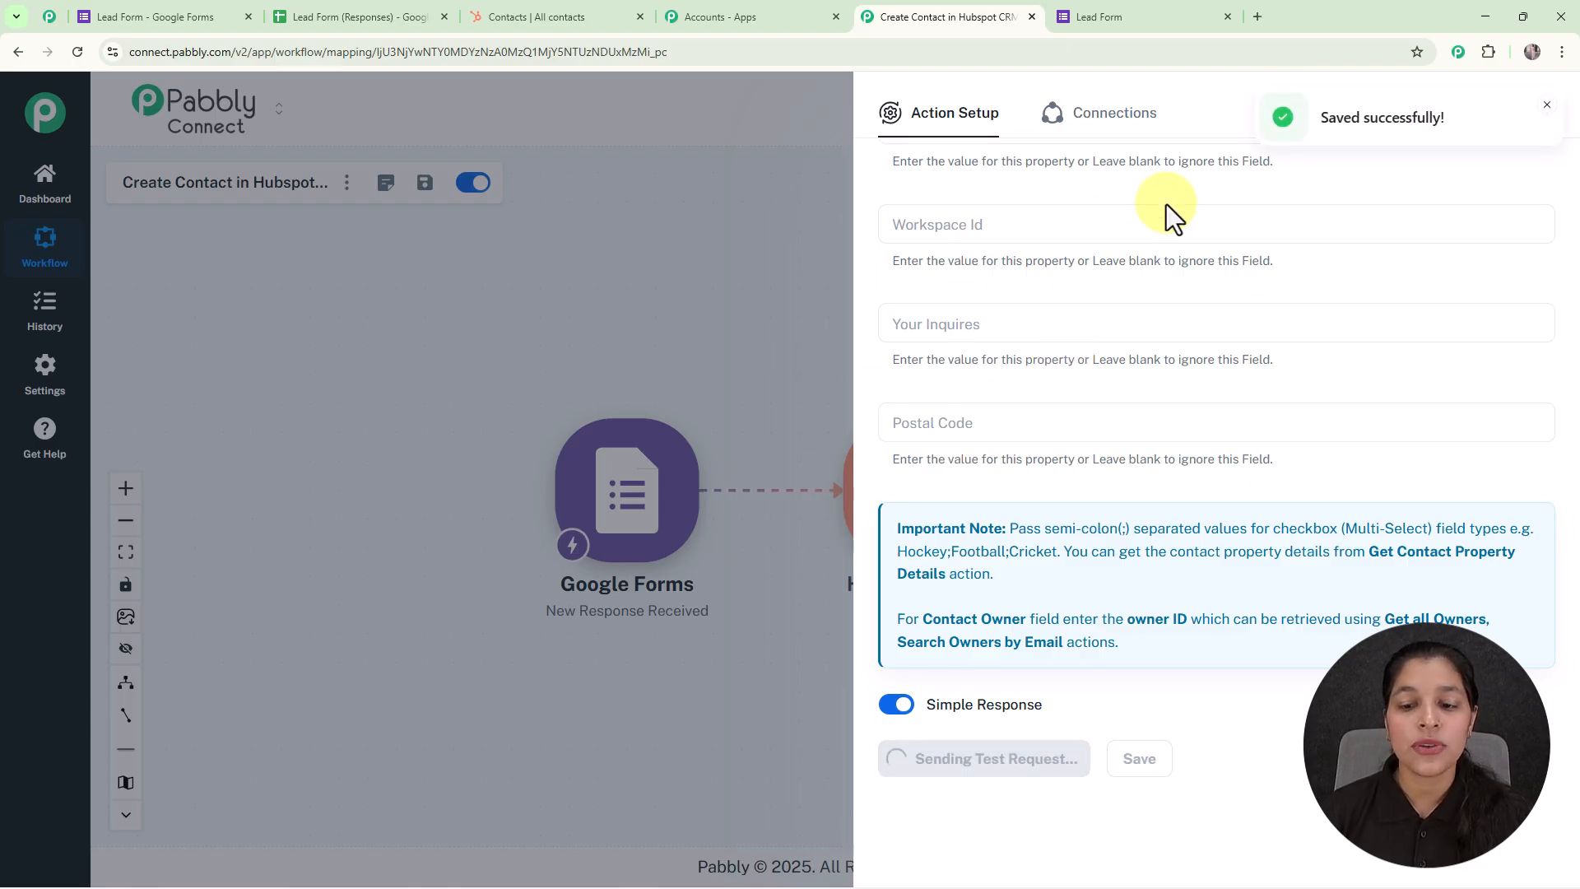
{"action": "scroll", "coordinate": [1187, 213], "scroll_direction": "up", "scroll_amount": 7}
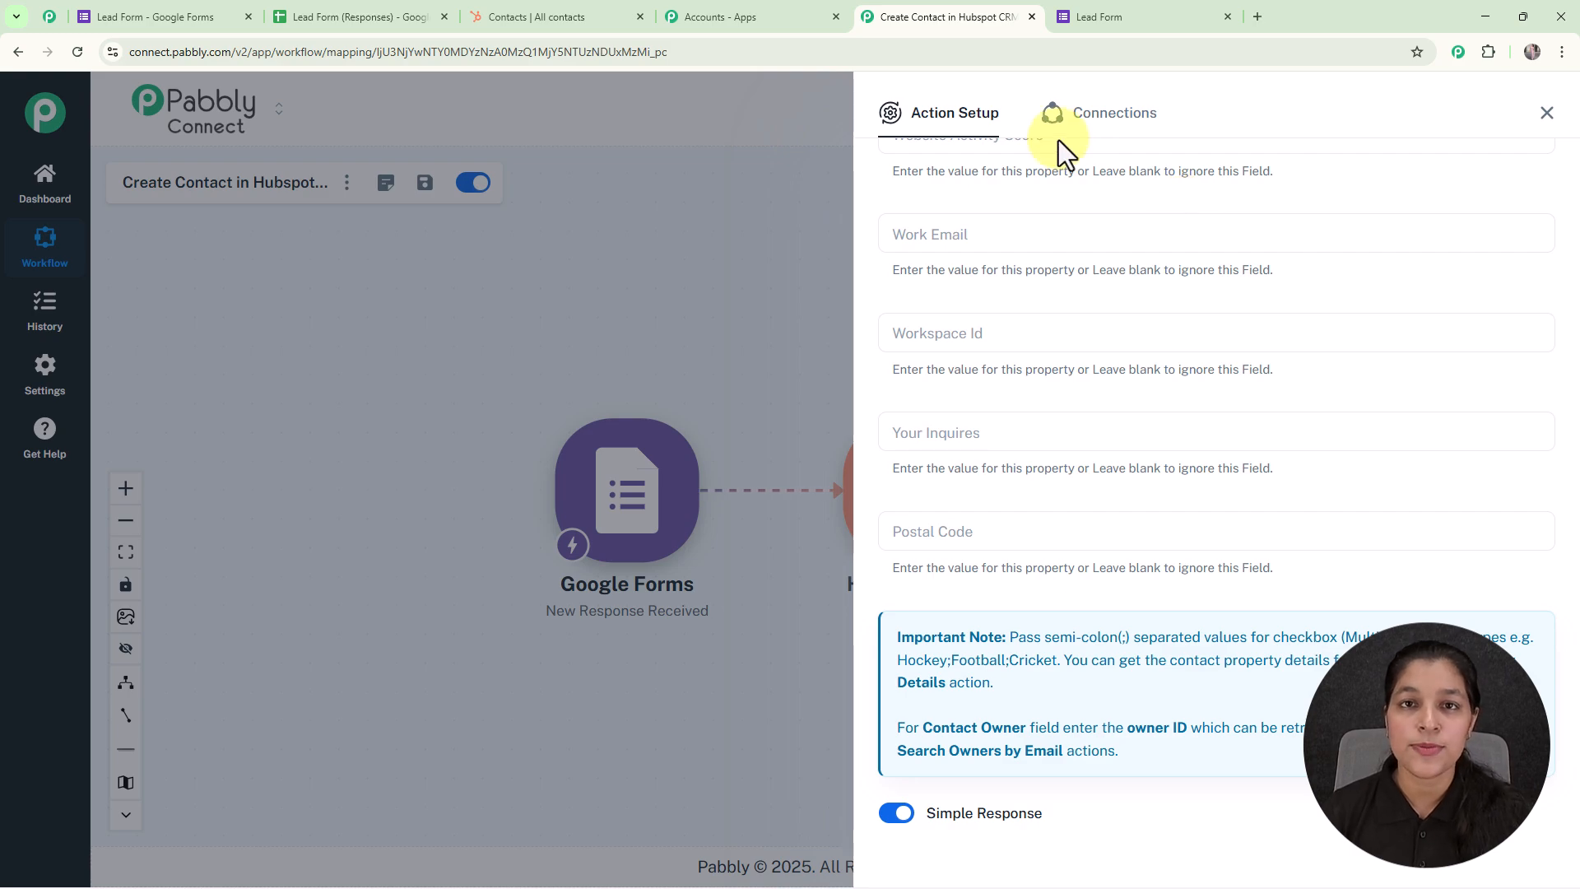
Inspect the newly created test contact's record in HubSpot, and return to the Pabbly workflow to close the action setup
{"action": "left_click", "coordinate": [559, 10]}
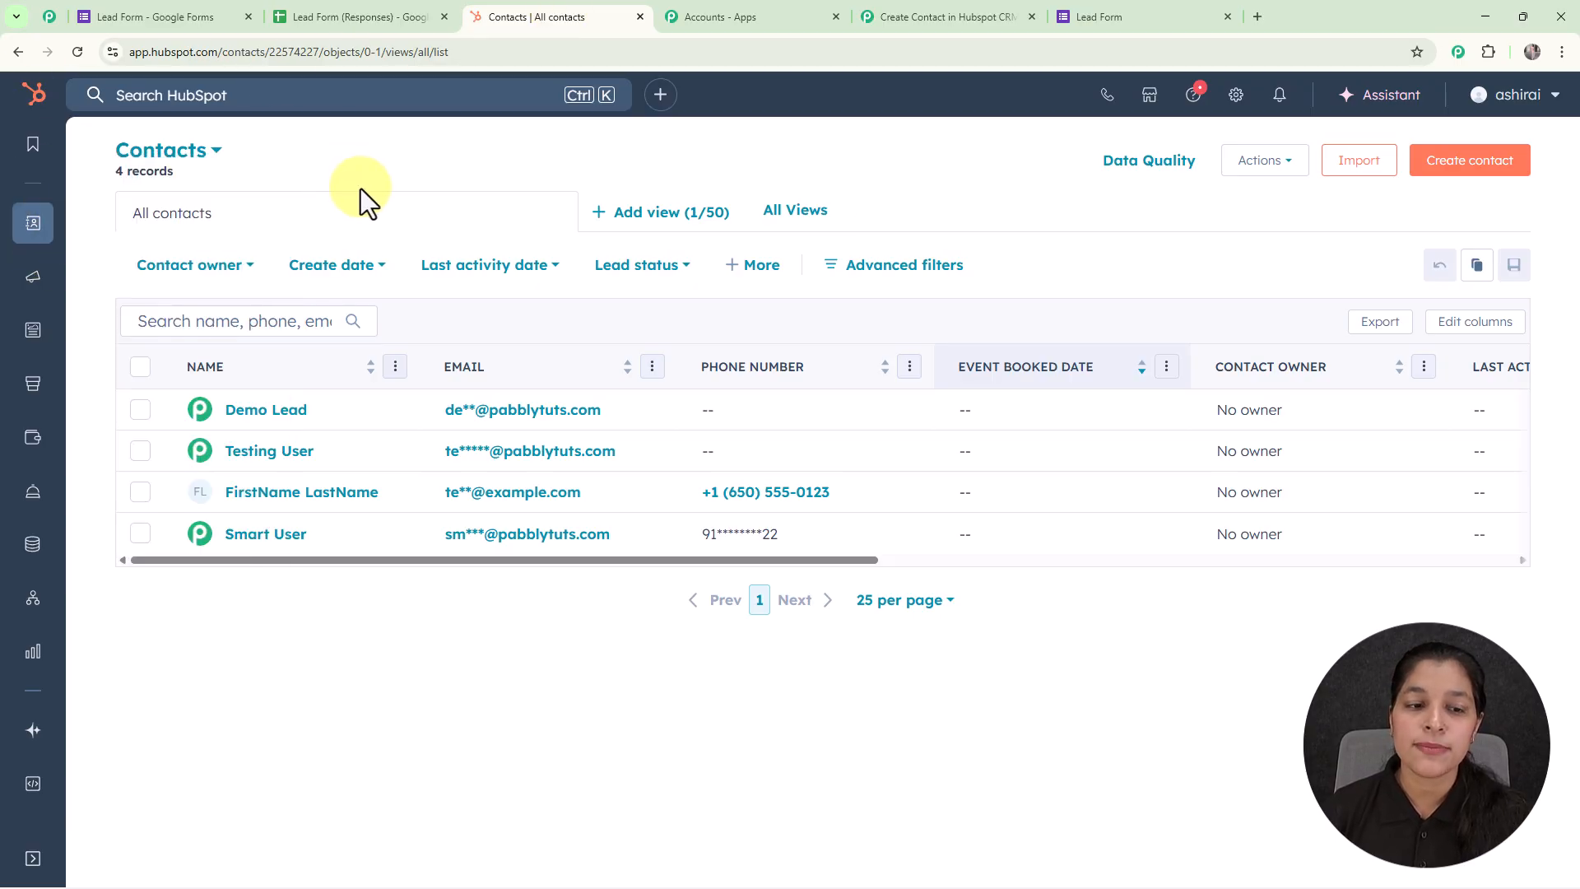
{"action": "left_click", "coordinate": [265, 415]}
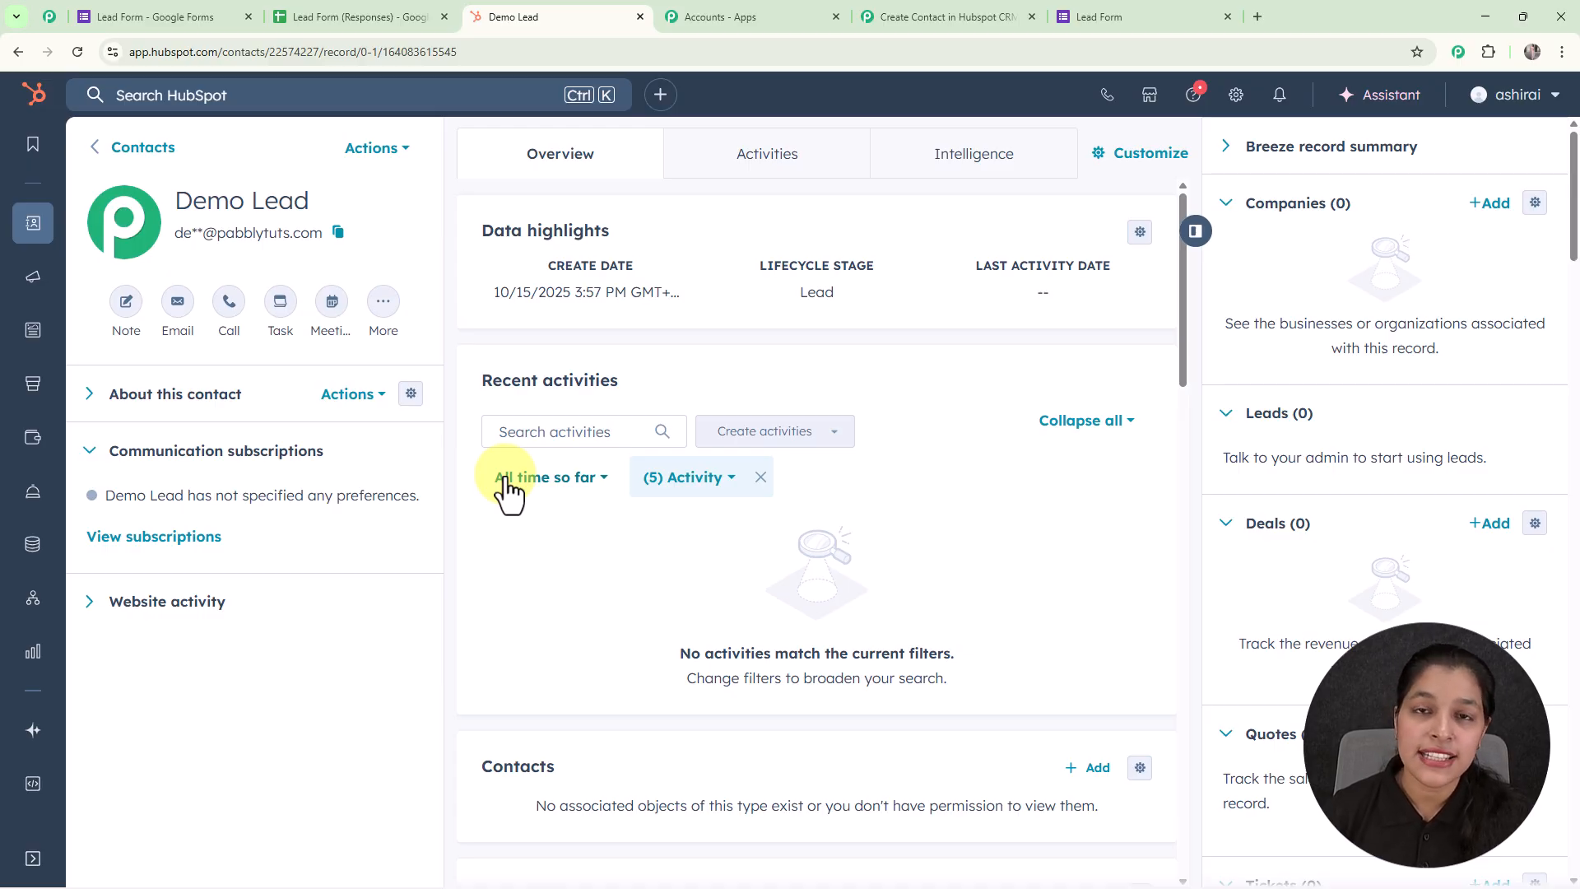
{"action": "left_click", "coordinate": [951, 18]}
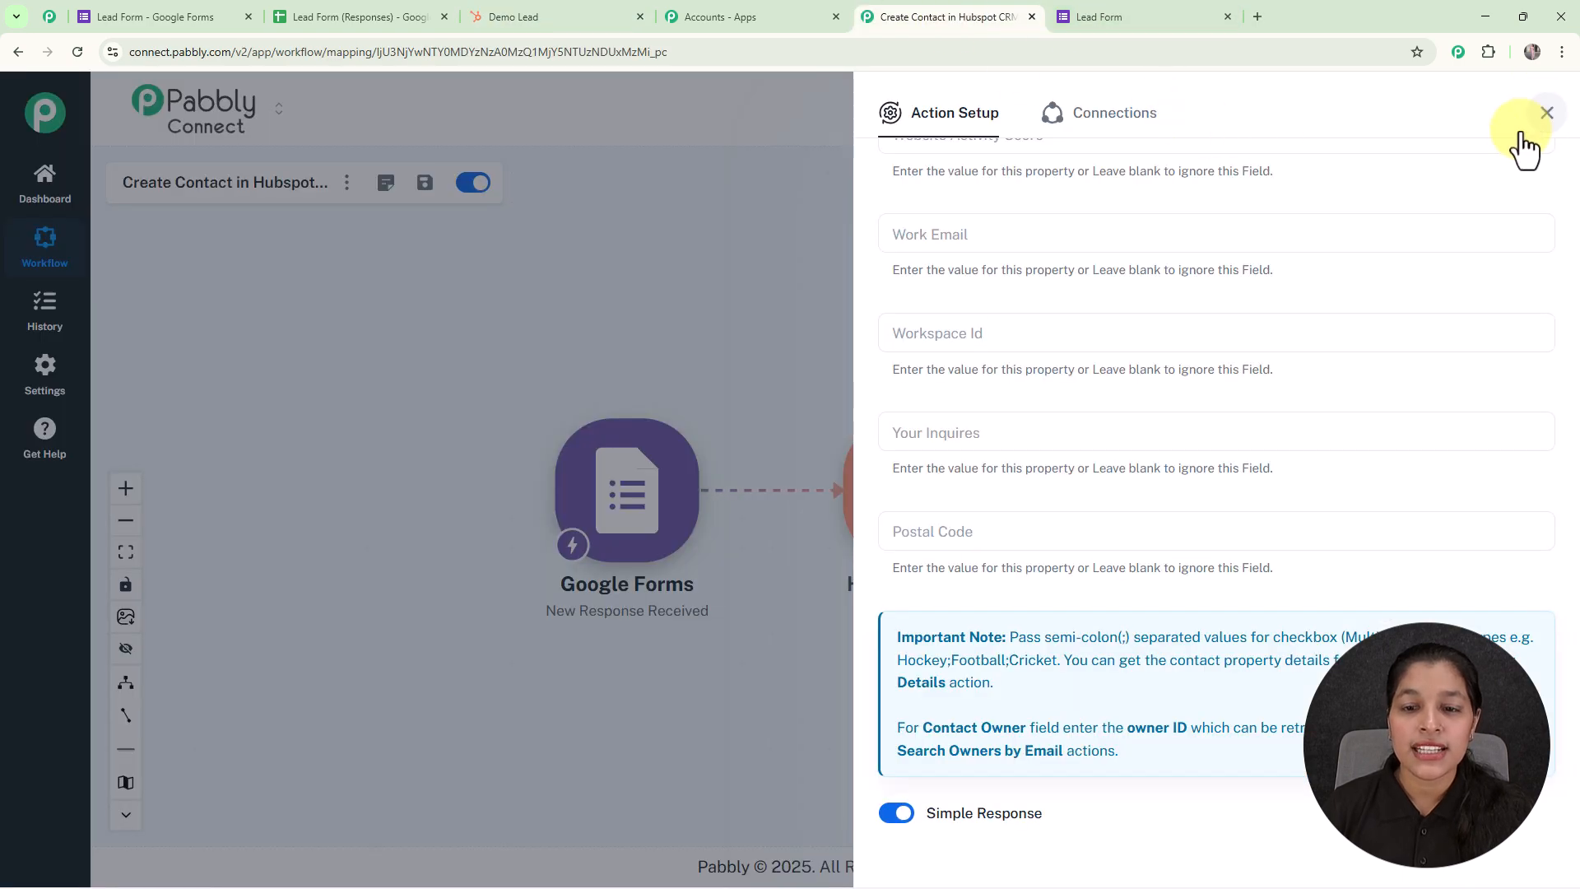
{"action": "left_click", "coordinate": [1545, 113]}
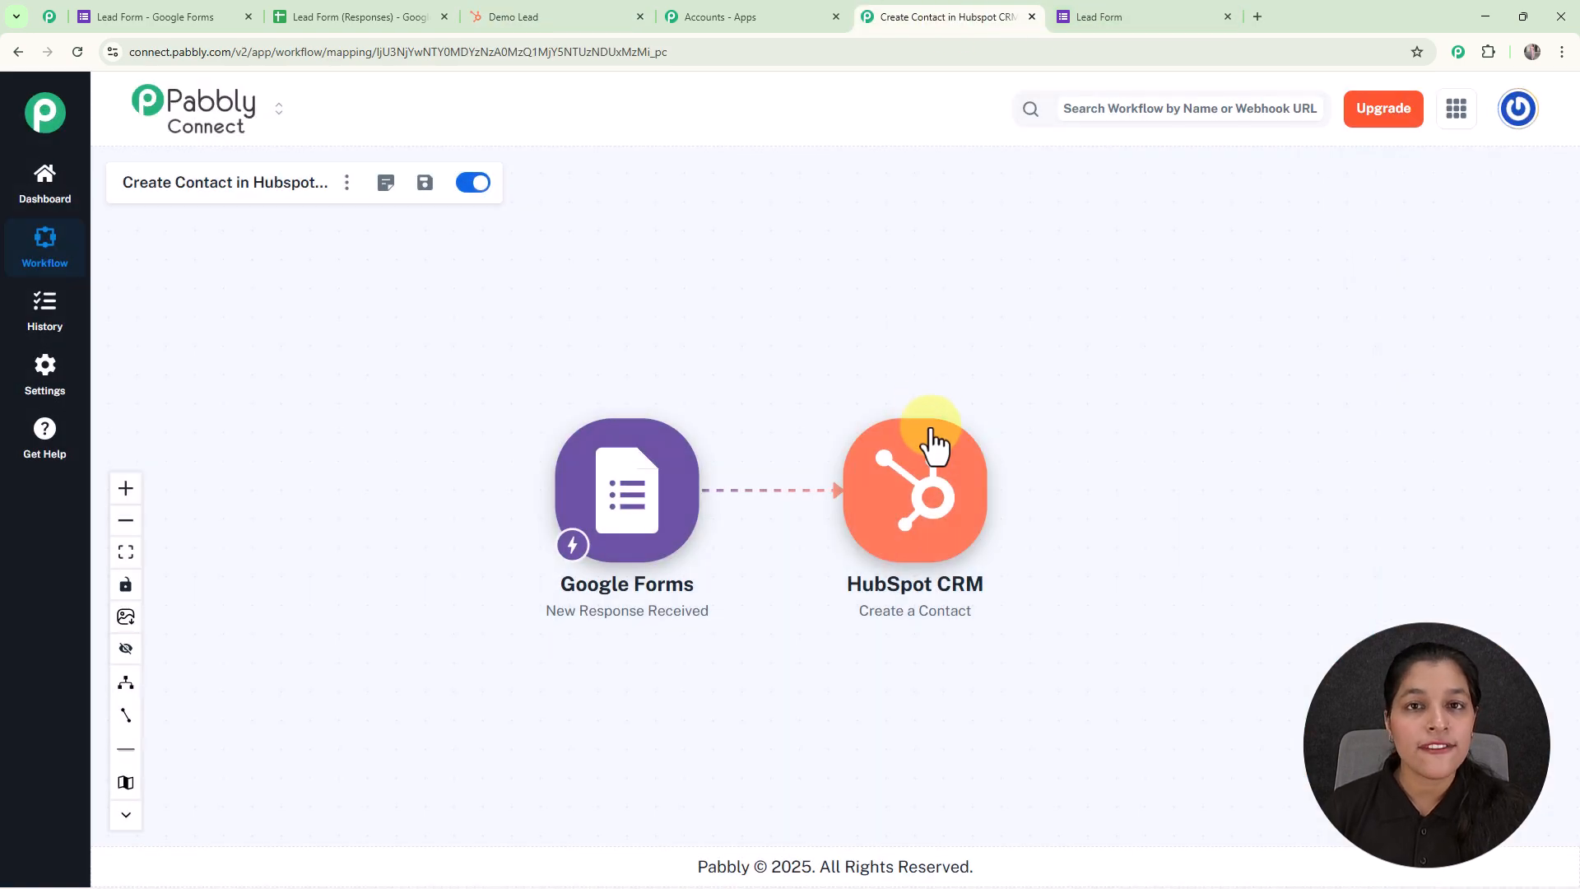